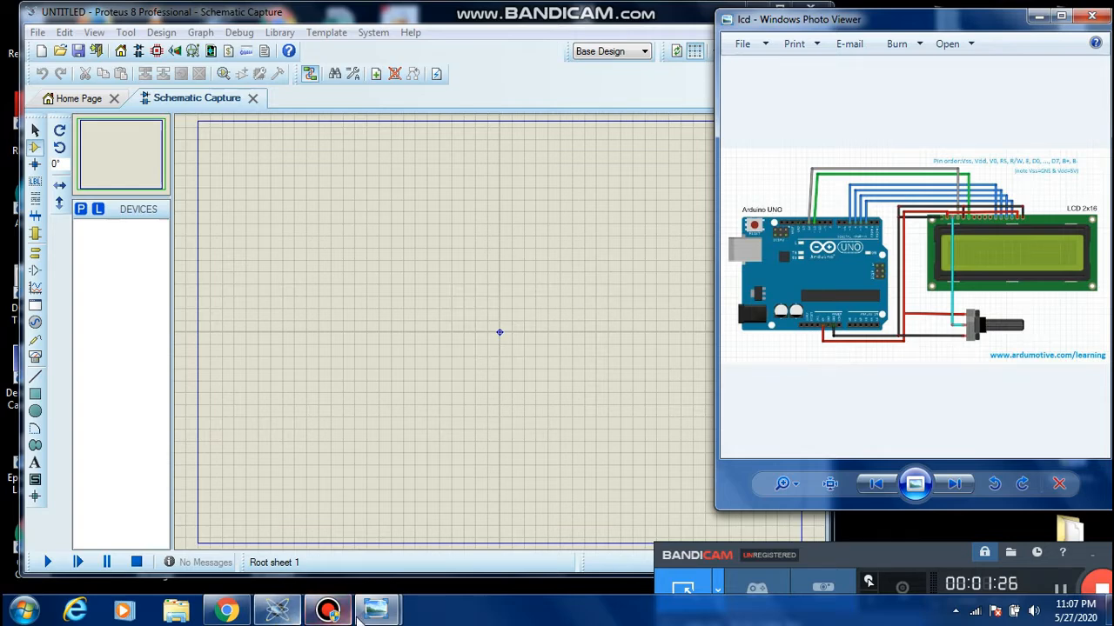
Examine the LCD-Display pinout picture, and minimize it together with the lcd wiring picture
mouse_move(376, 612)
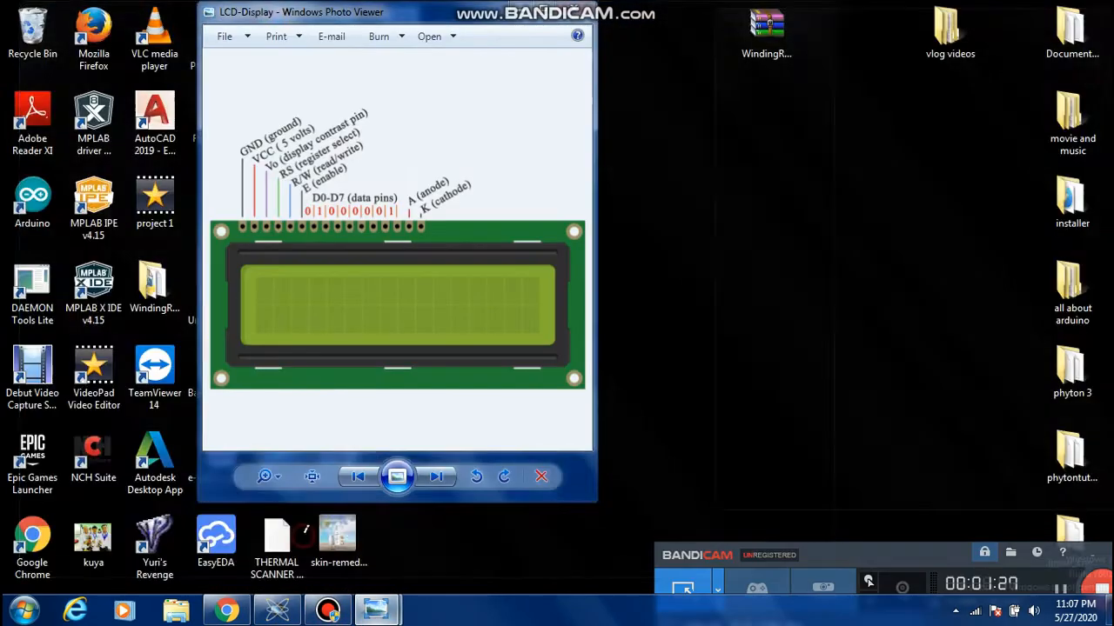
left_click(304, 533)
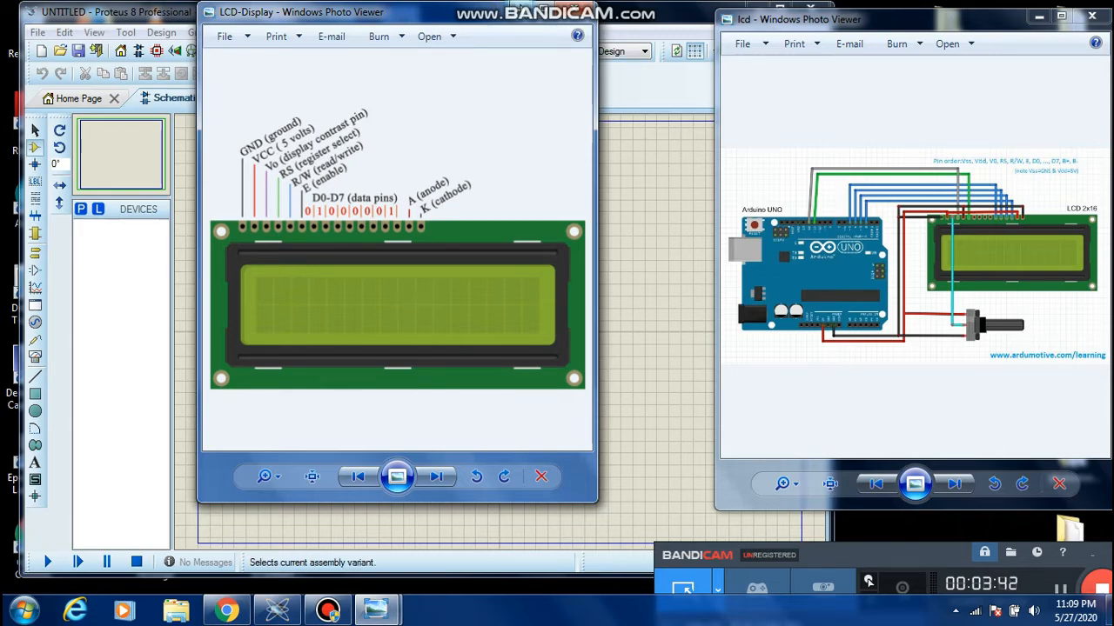
left_click(522, 11)
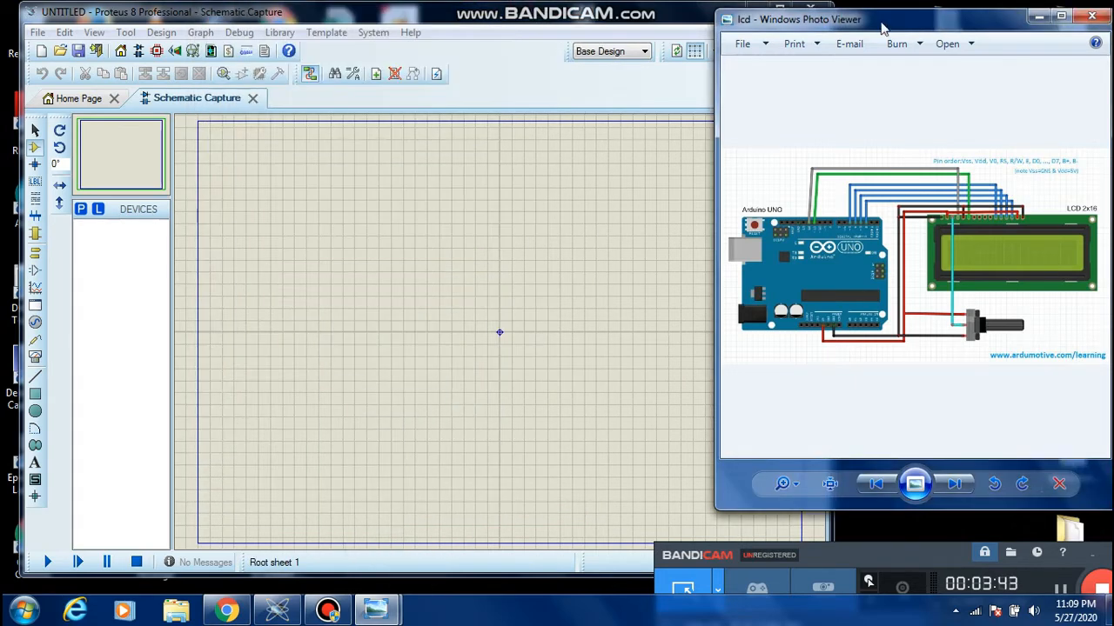
left_click(1041, 19)
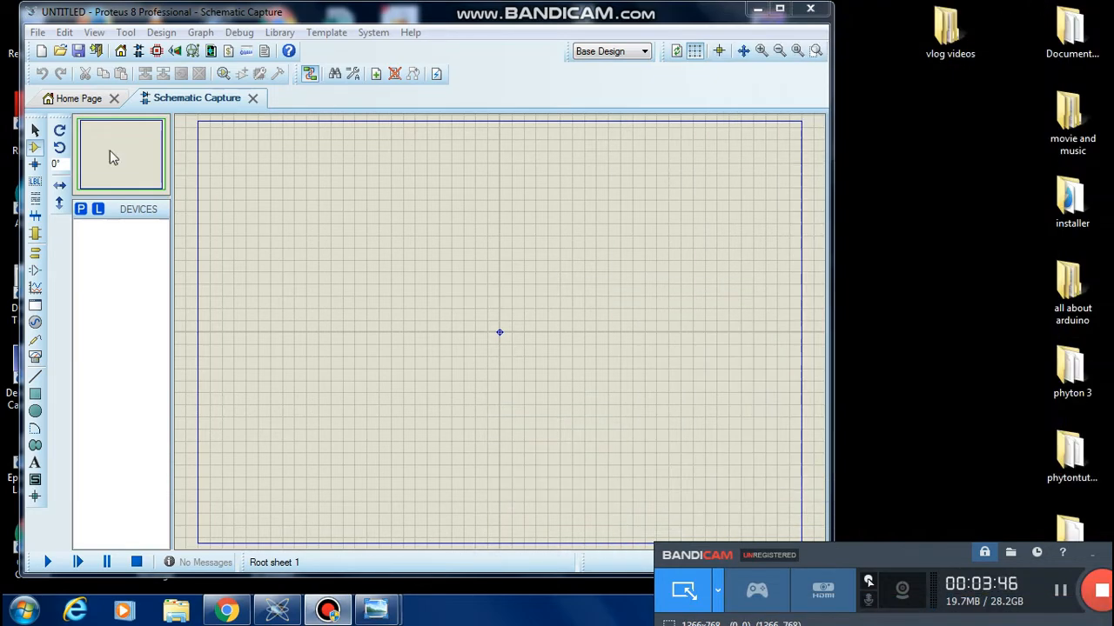
Bring the schematic window back from the desktop and reopen the lcd wiring picture beside it
left_click(757, 9)
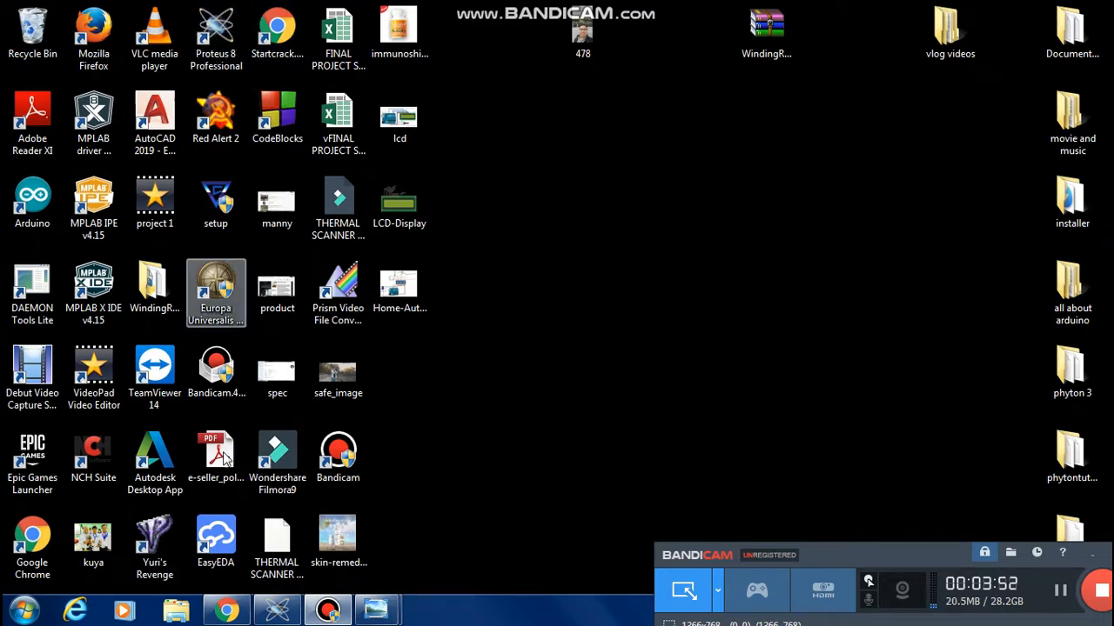
left_click(277, 611)
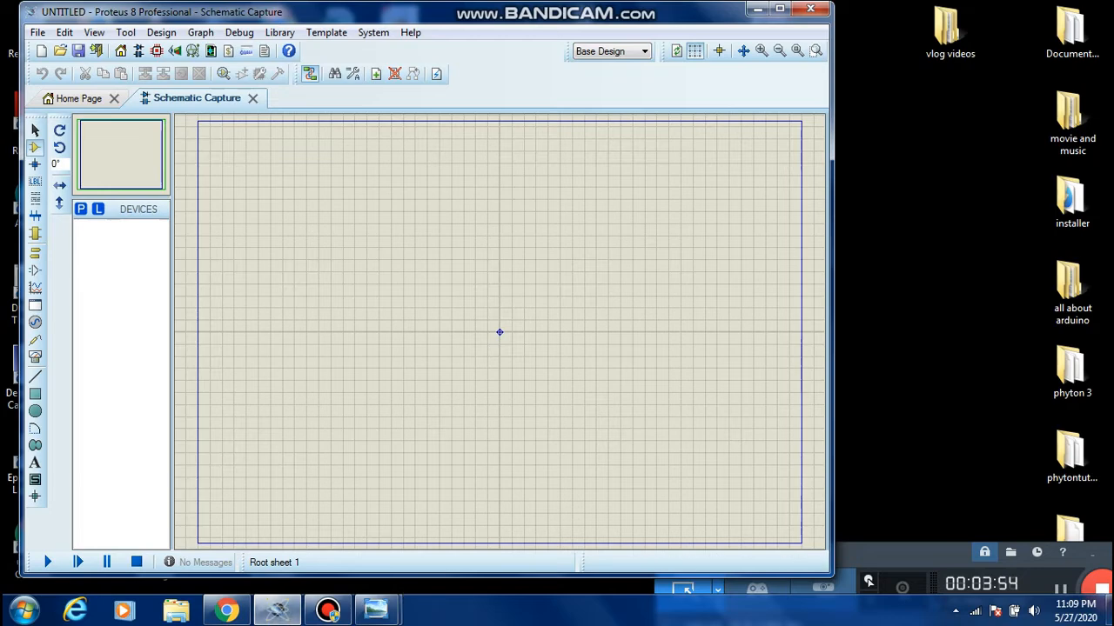
mouse_move(380, 606)
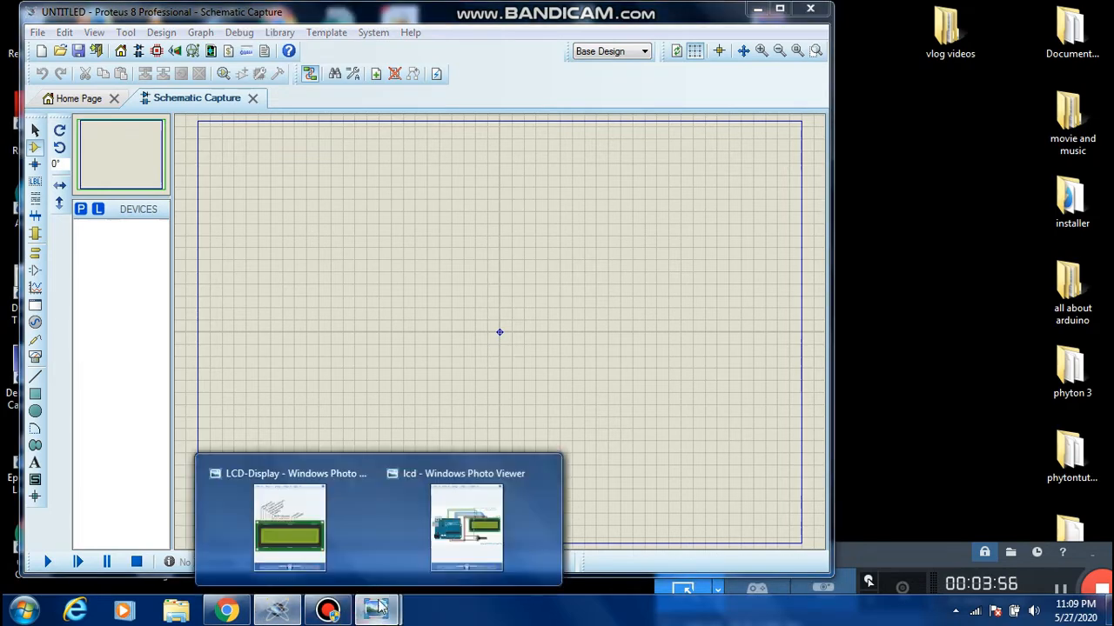
left_click(479, 532)
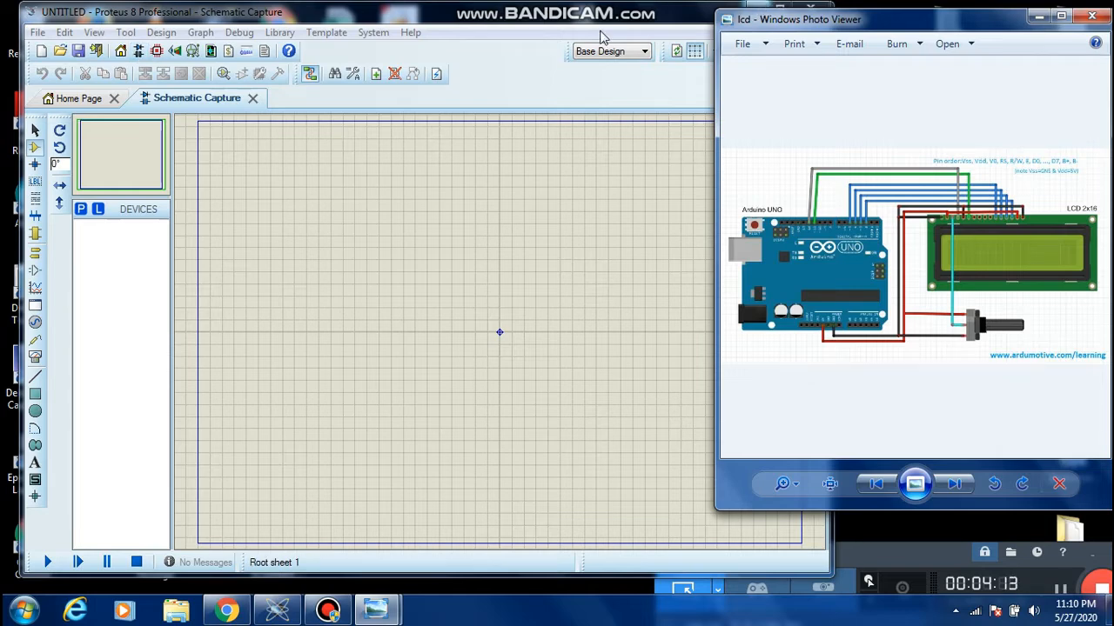
Close the running Proteus session, relaunch Proteus 8 Professional and open an empty schematic capture sheet
left_click(813, 8)
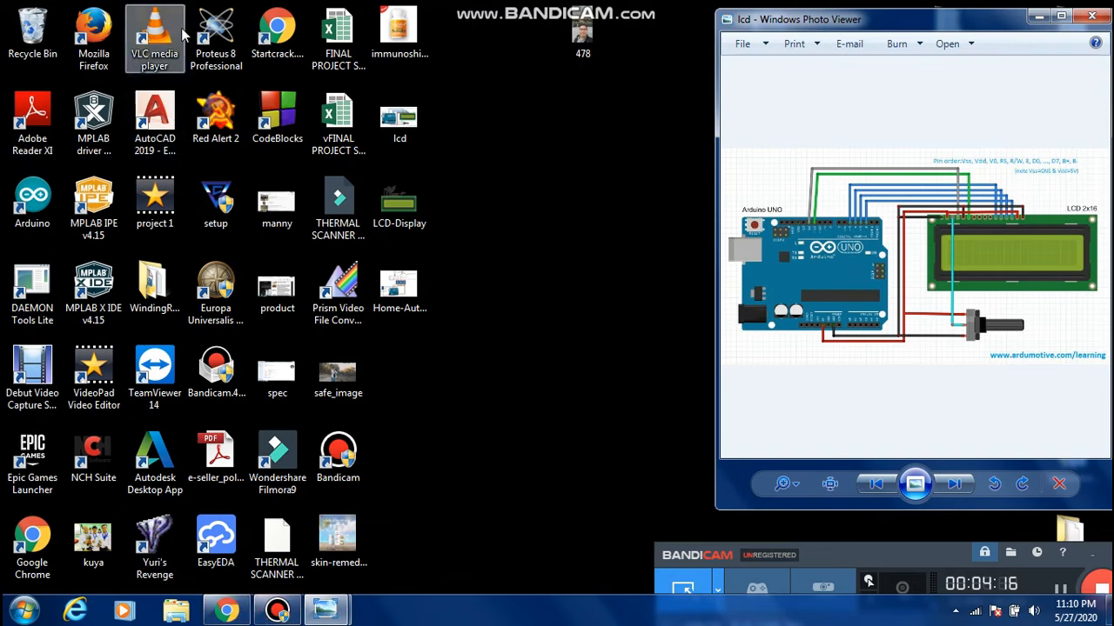
left_click(218, 31)
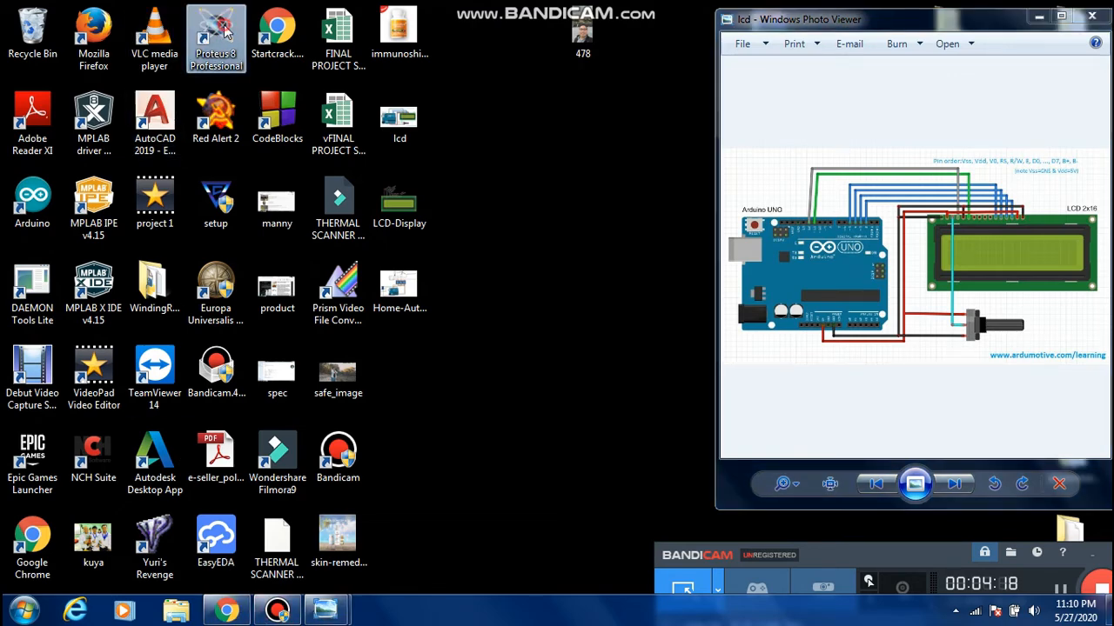
double_click(225, 32)
left_click(600, 320)
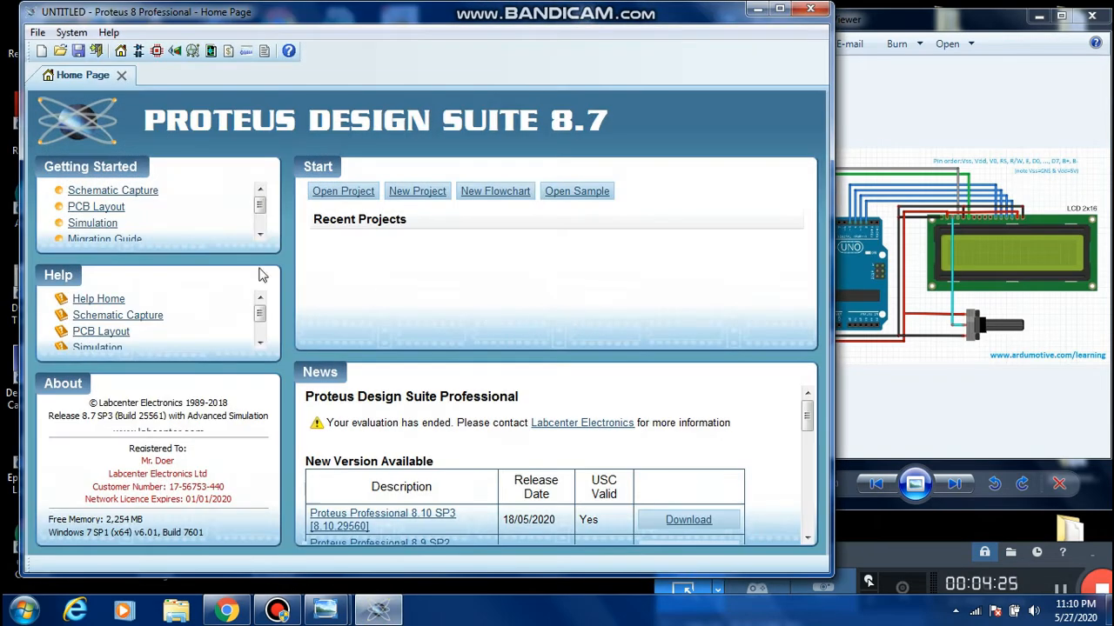
left_click(140, 53)
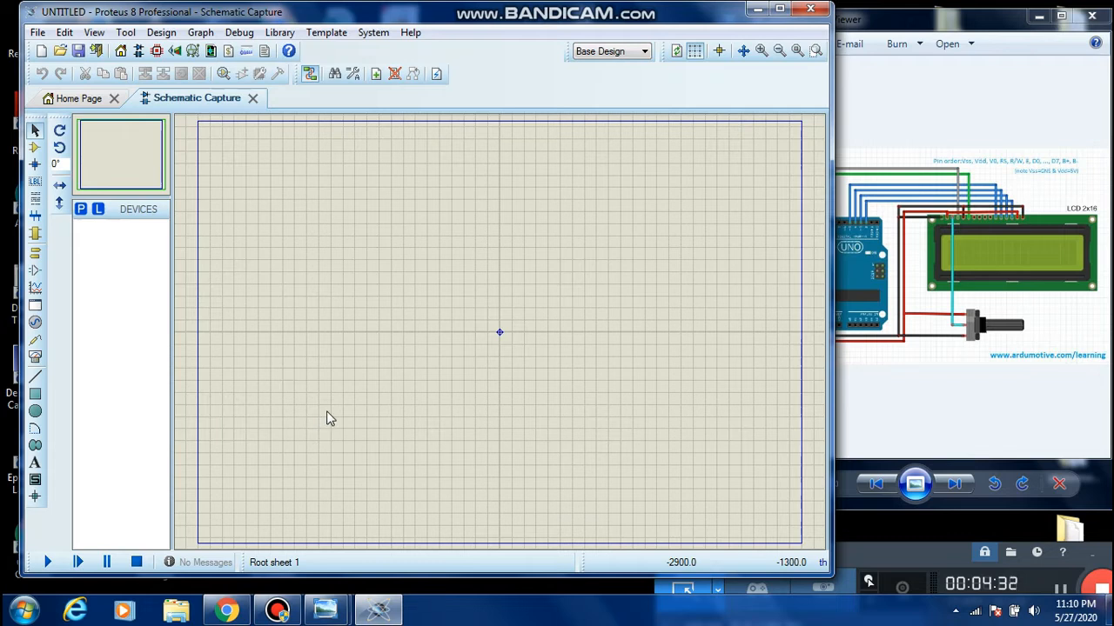
Open the device picker in component mode and list the devices in the Arduino category
left_click(33, 150)
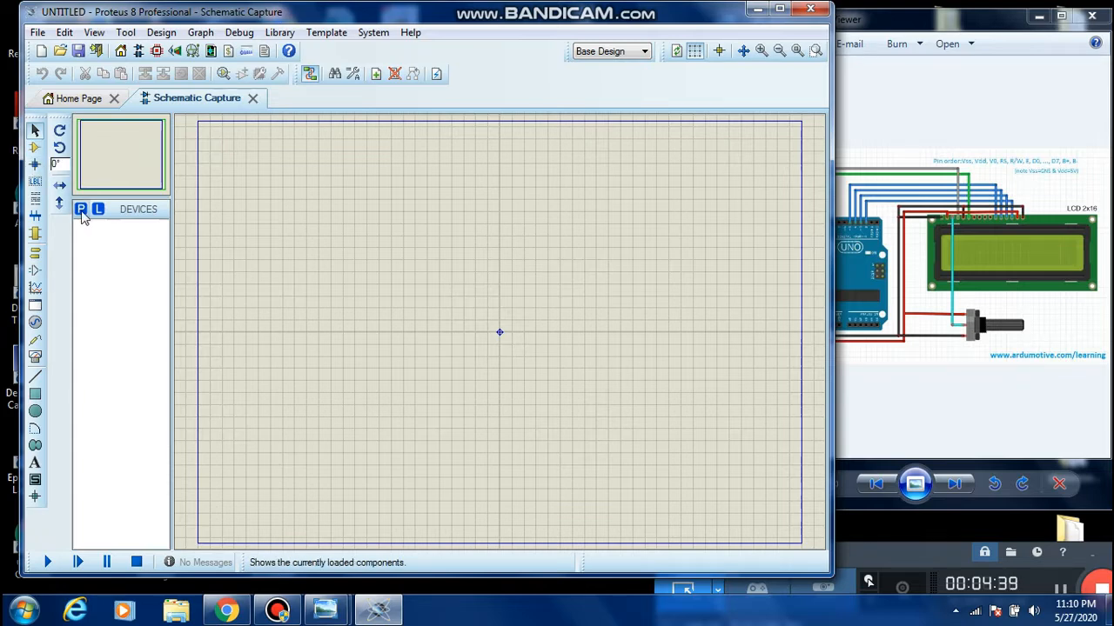
left_click(81, 211)
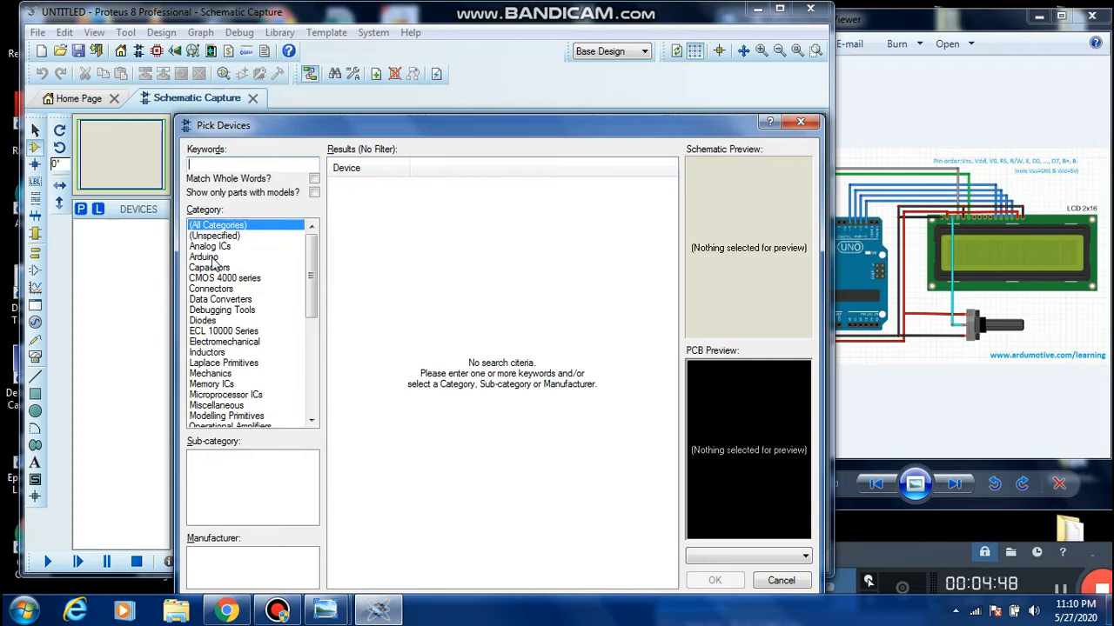
left_click(203, 257)
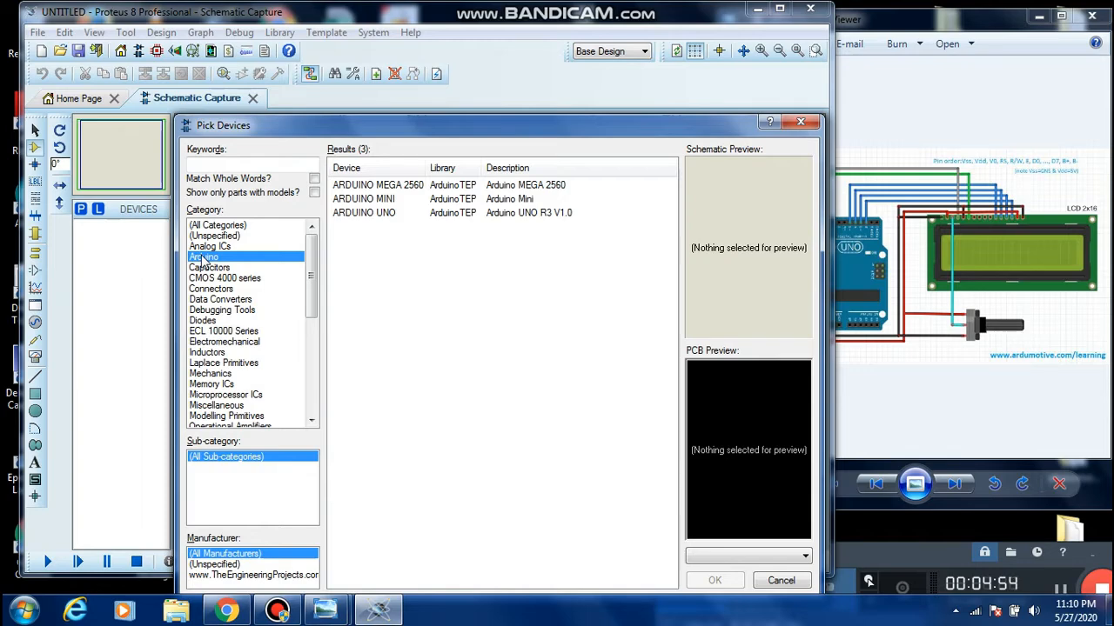
Switch to Chrome, search Google for "arduino library for proteus" and open The Engineering Projects article
left_click(224, 612)
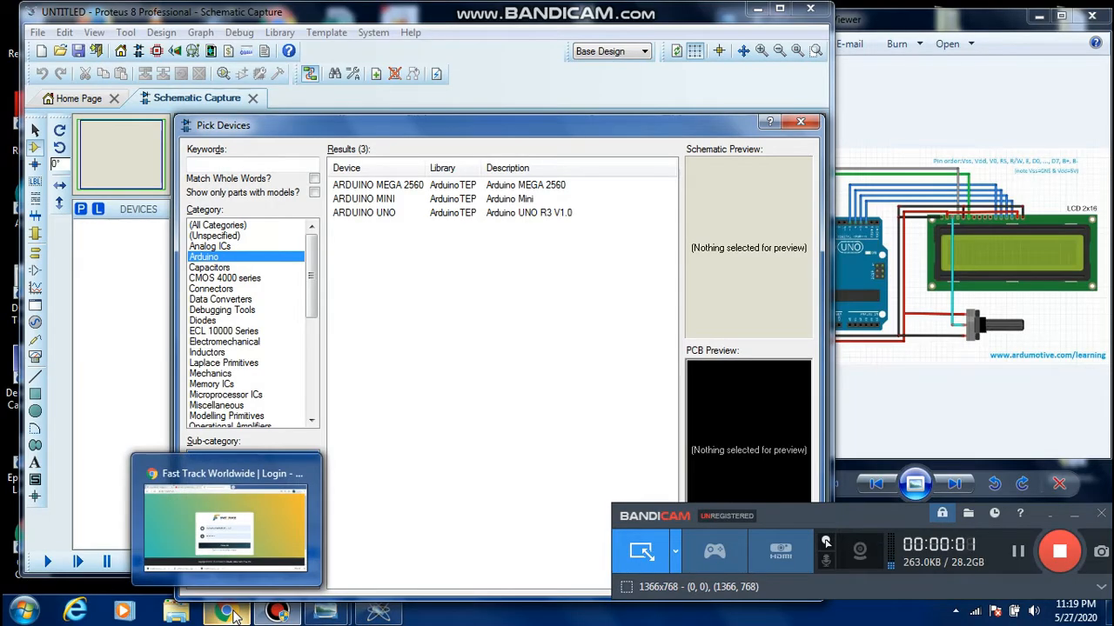
left_click(236, 613)
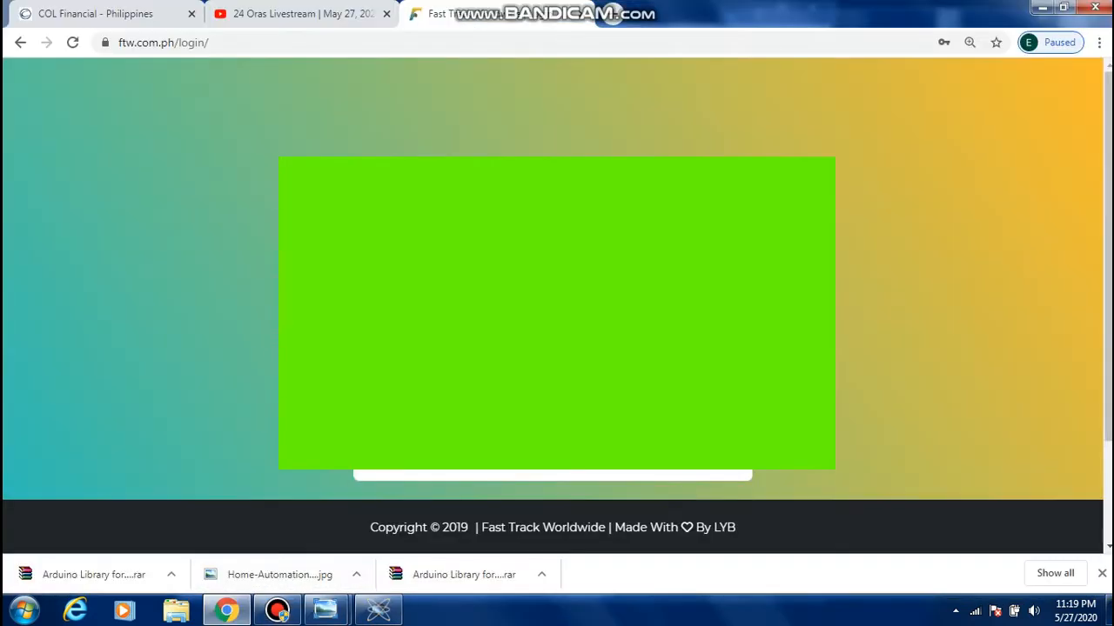
left_click(628, 22)
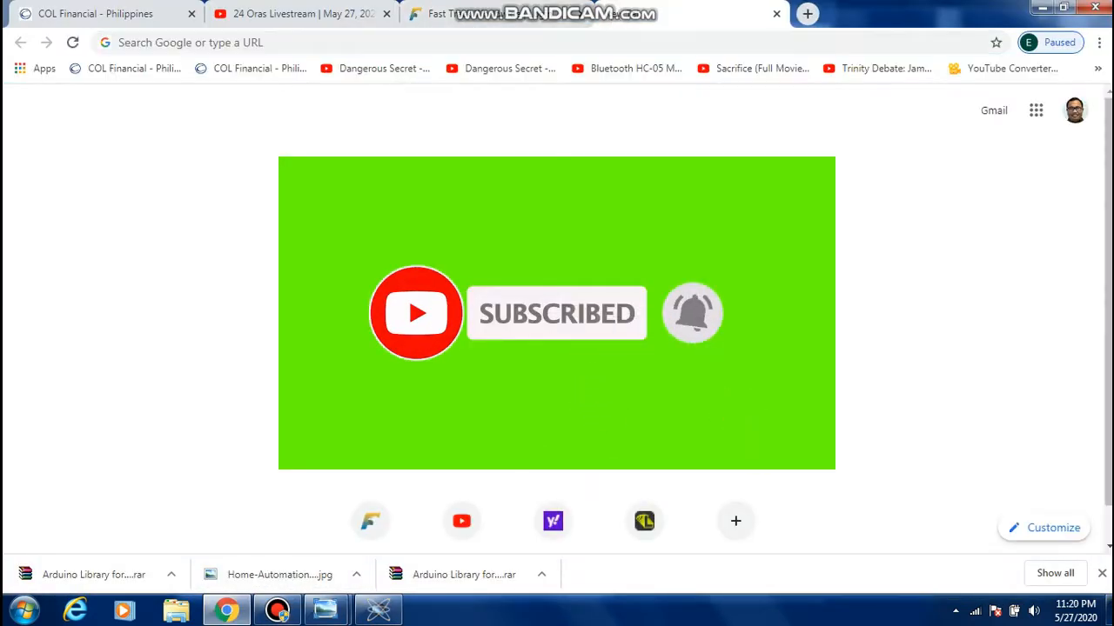
type("arduino")
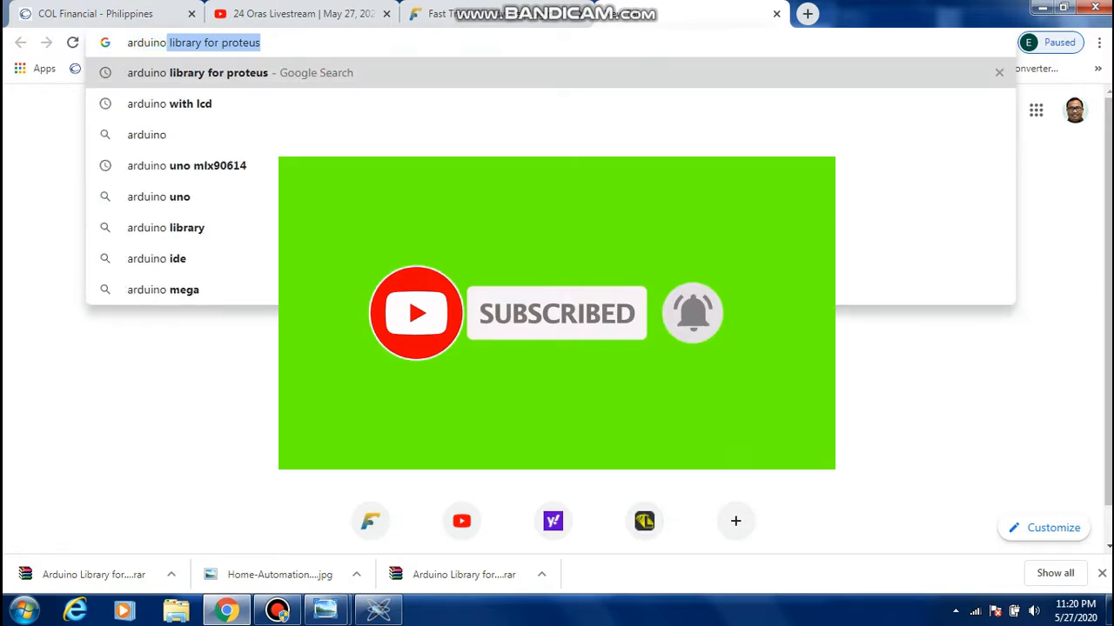
left_click(261, 76)
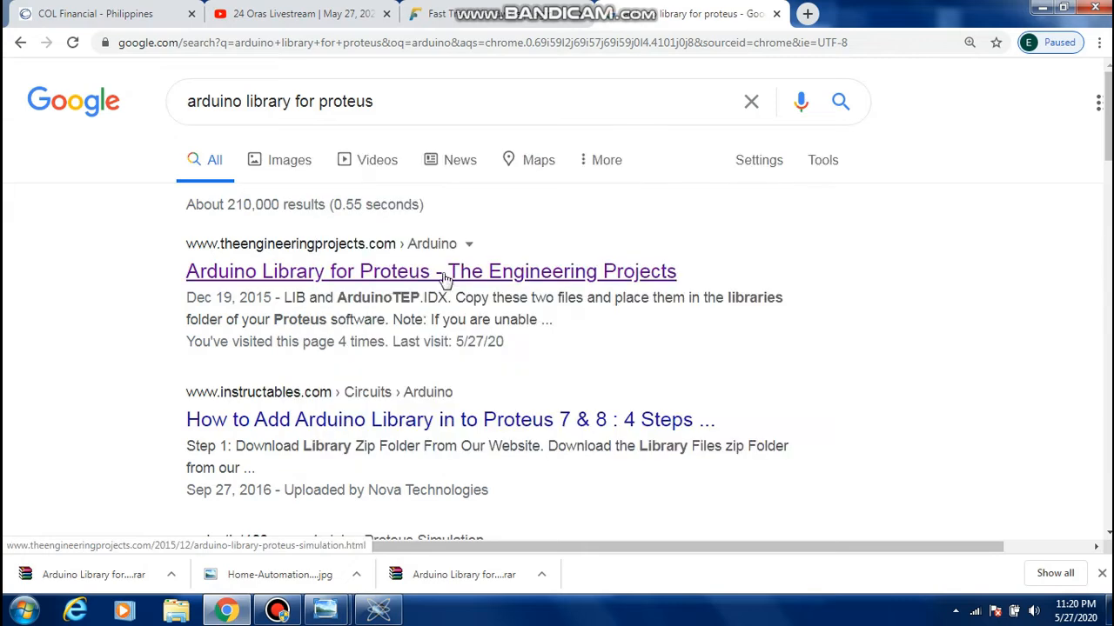
left_click(443, 275)
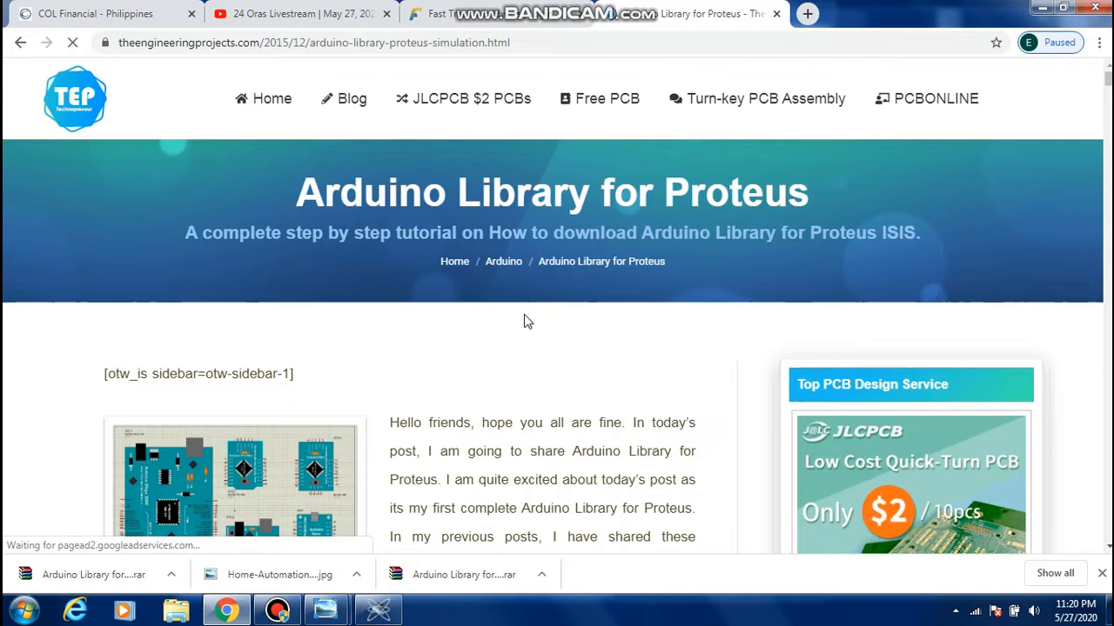
Find the Arduino Library for Proteus section in the article and open its library download page
scroll(526, 322, "down", 3)
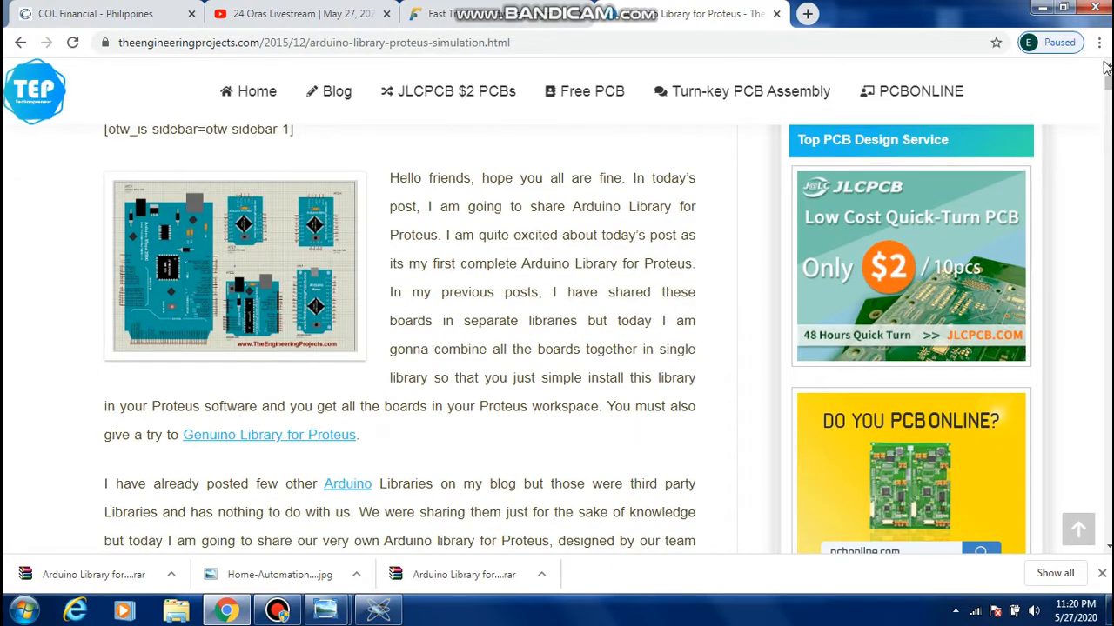
scroll(461, 327, "down", 1)
left_click_drag(1108, 84, 1108, 106)
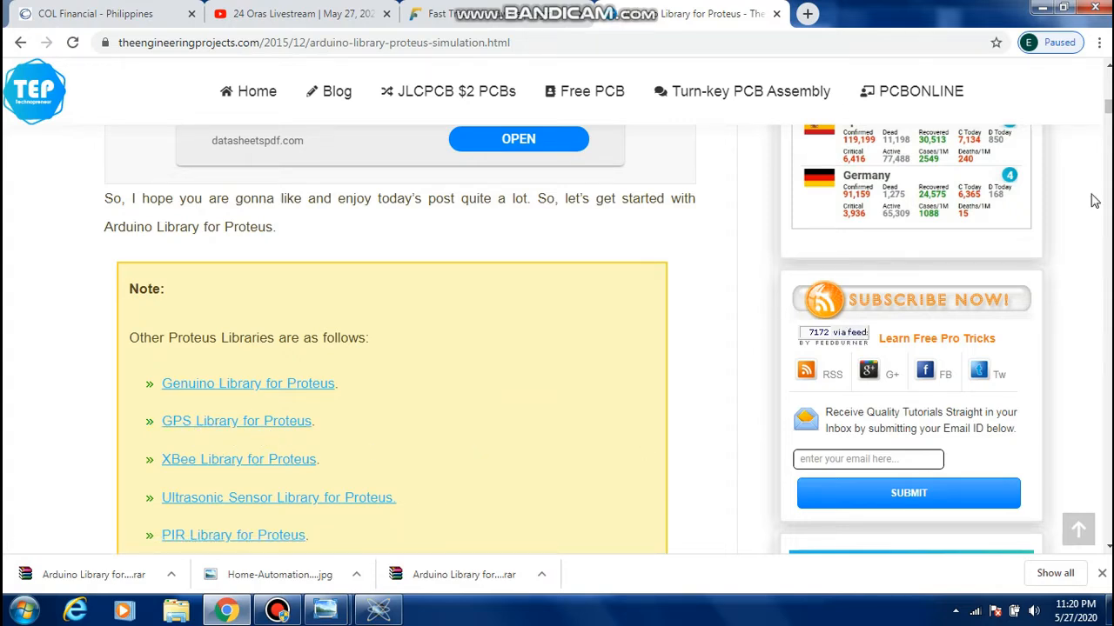
scroll(1108, 548, "down", 2)
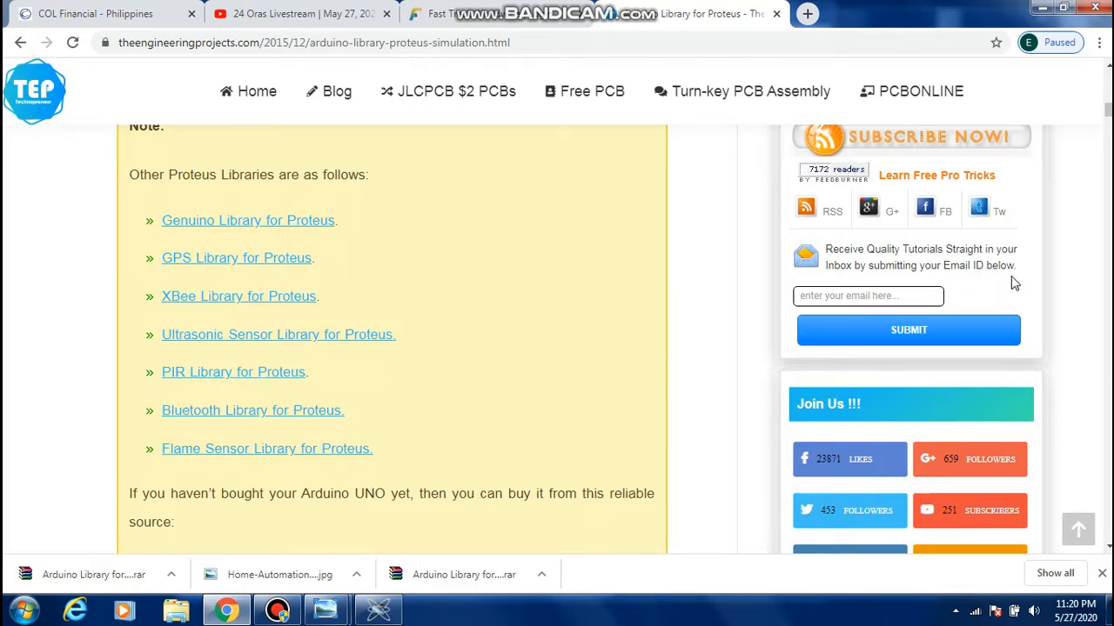
scroll(1107, 109, "down", 3)
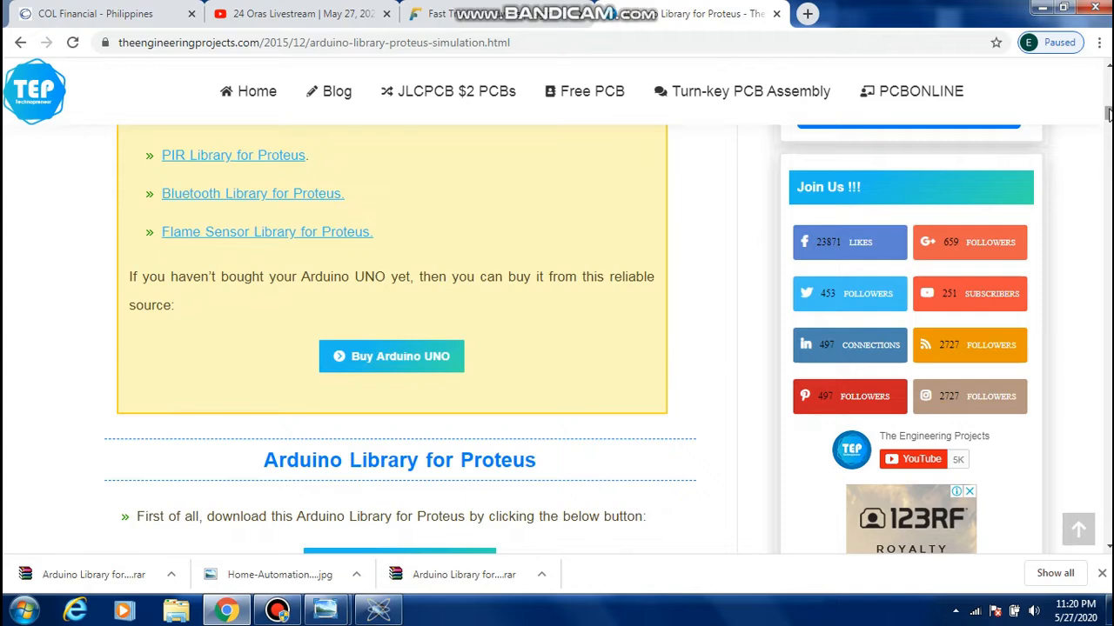
scroll(1107, 113, "down", 4)
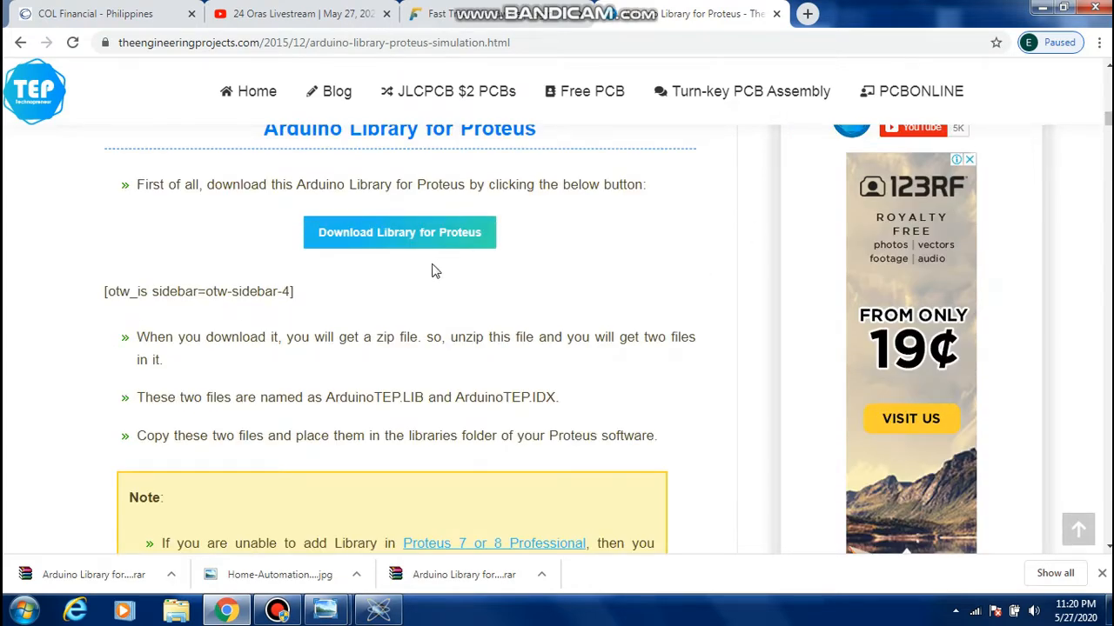
scroll(493, 290, "up", 2)
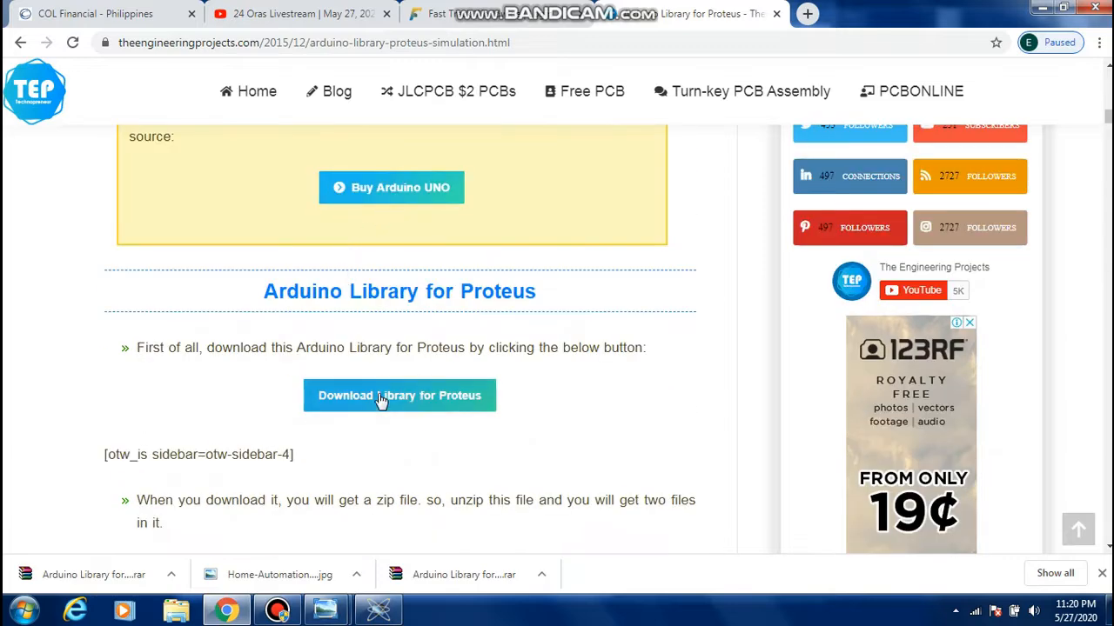
left_click(381, 400)
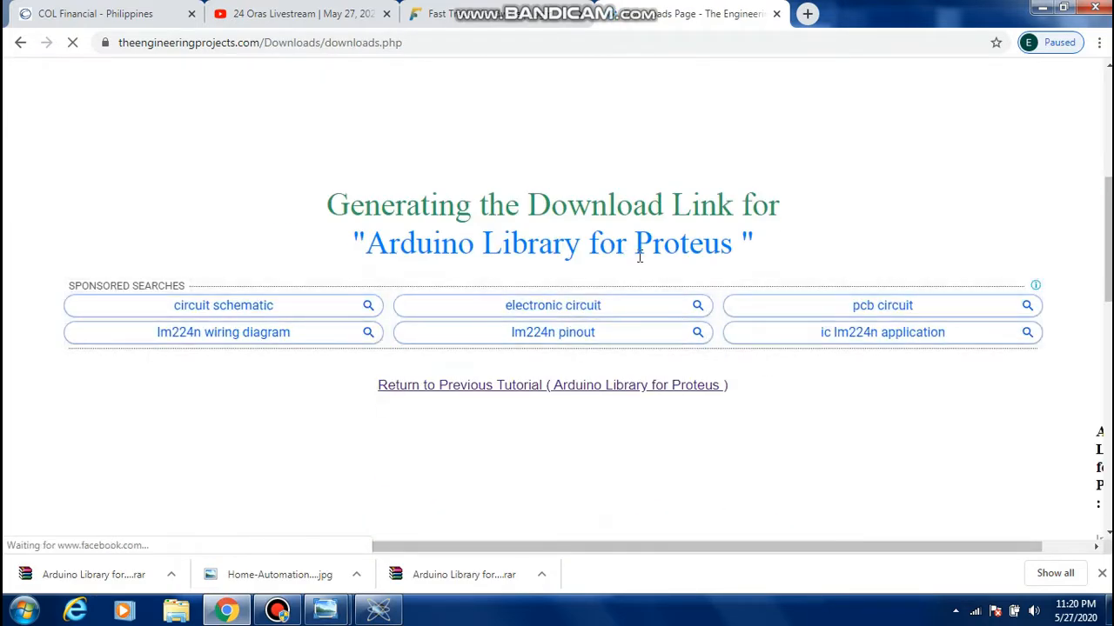
Download the Arduino Library for Proteus archive once the wait timer ends and show it in its folder
scroll(572, 157, "up", 3)
scroll(574, 274, "down", 8)
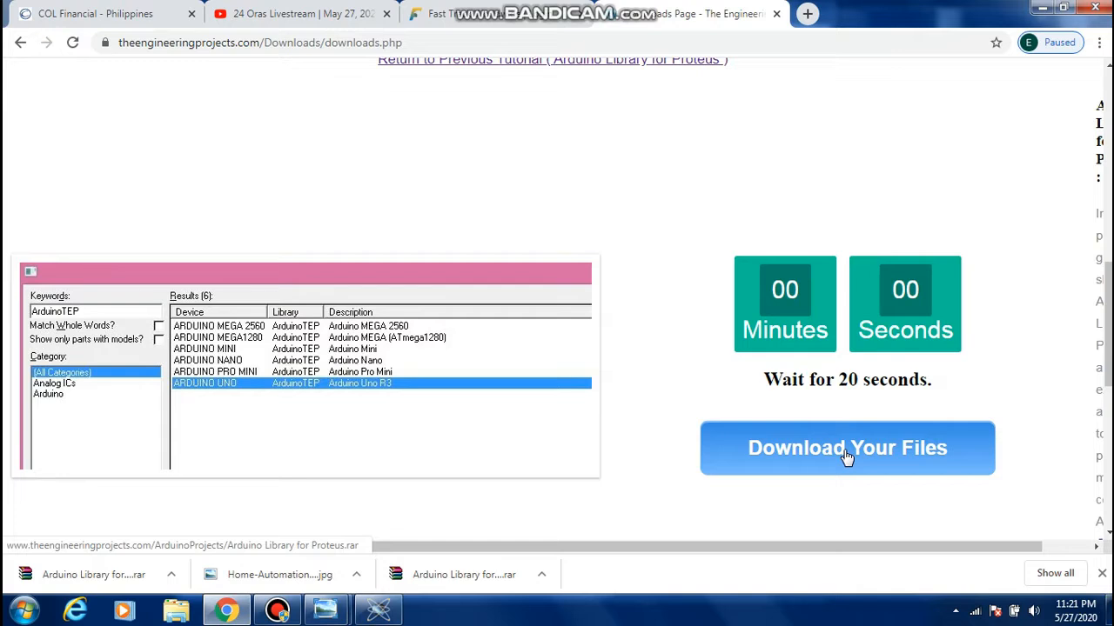
left_click(846, 456)
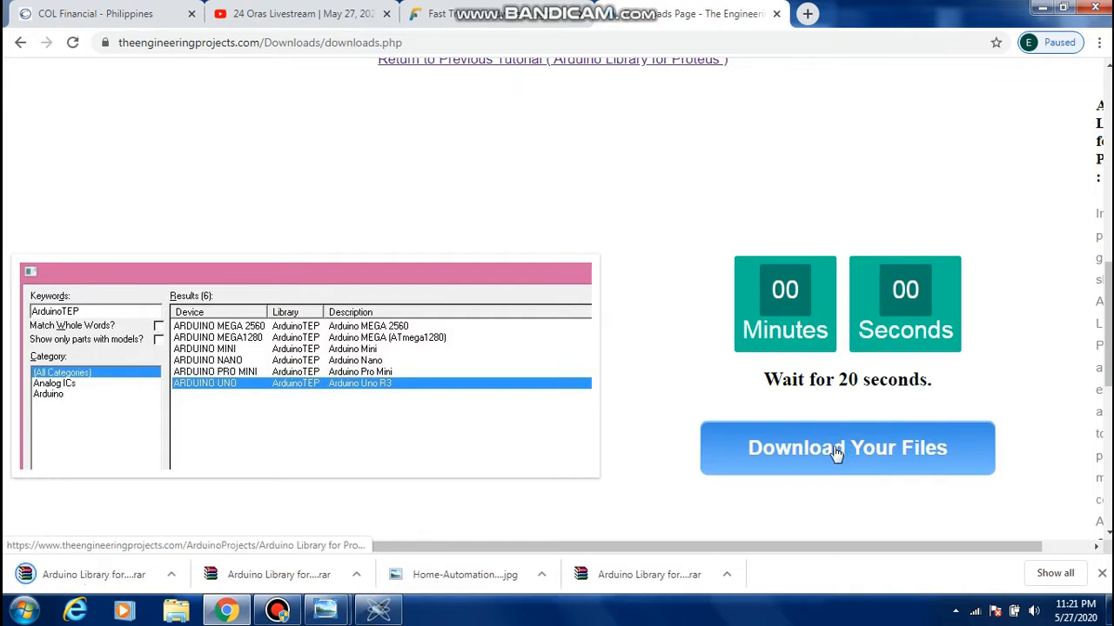
left_click(172, 577)
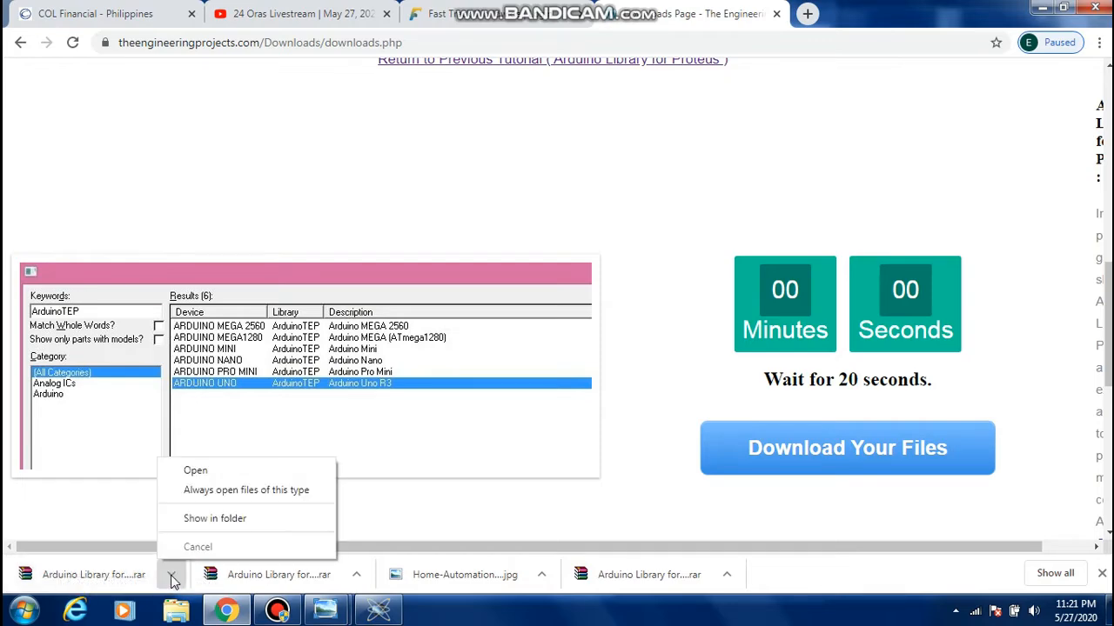
left_click(193, 522)
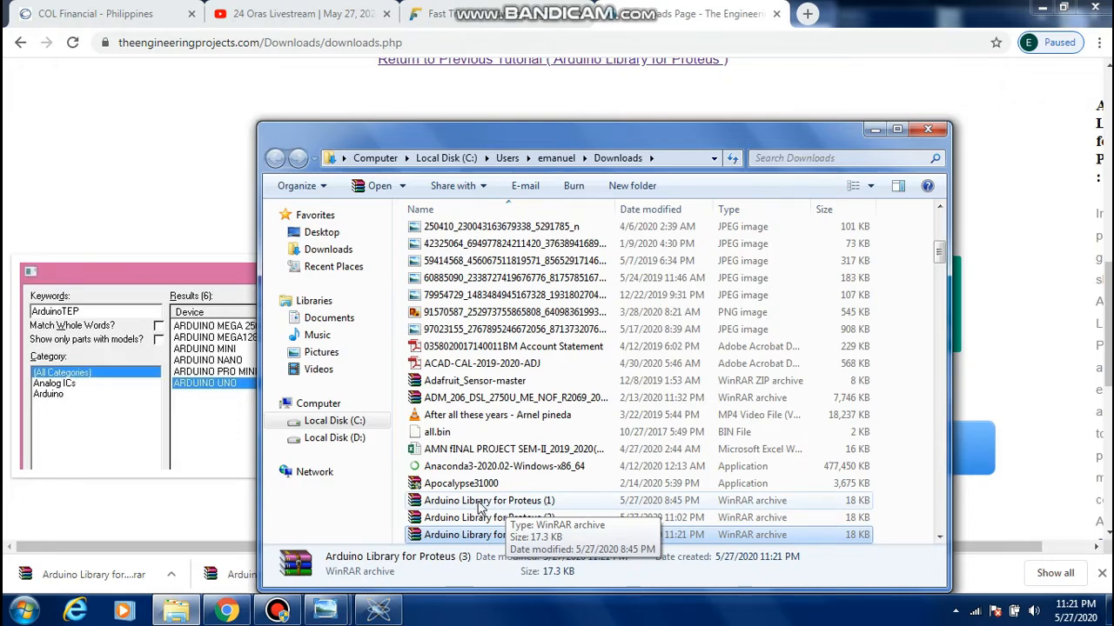
Copy the Arduino Library for Proteus (1) archive and create a folder named "library arduino proteus" in Downloads
right_click(478, 502)
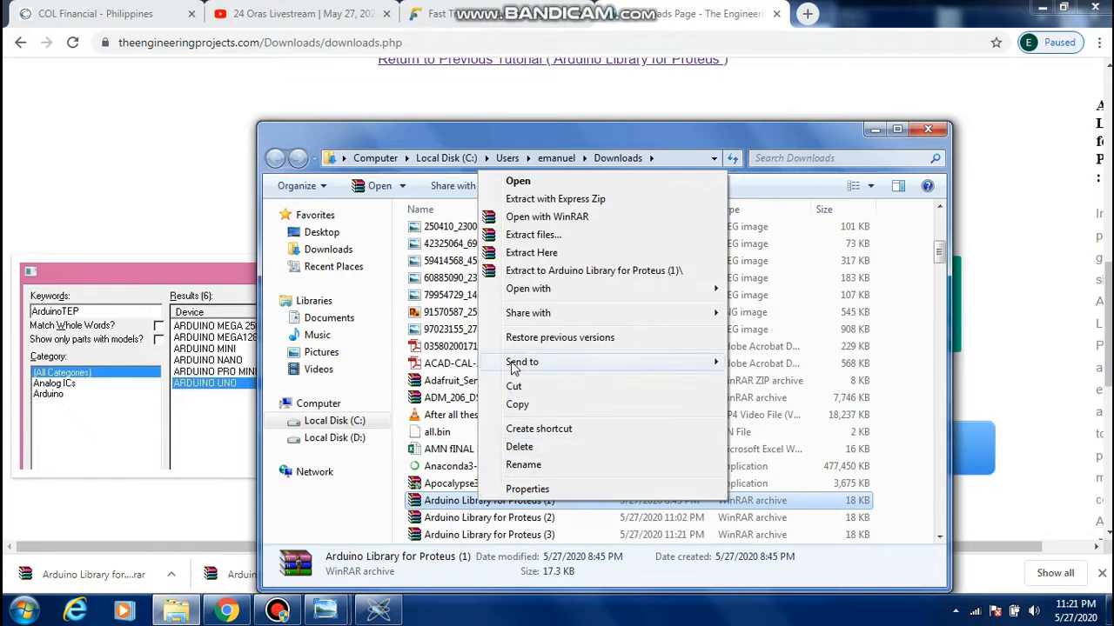
left_click(512, 406)
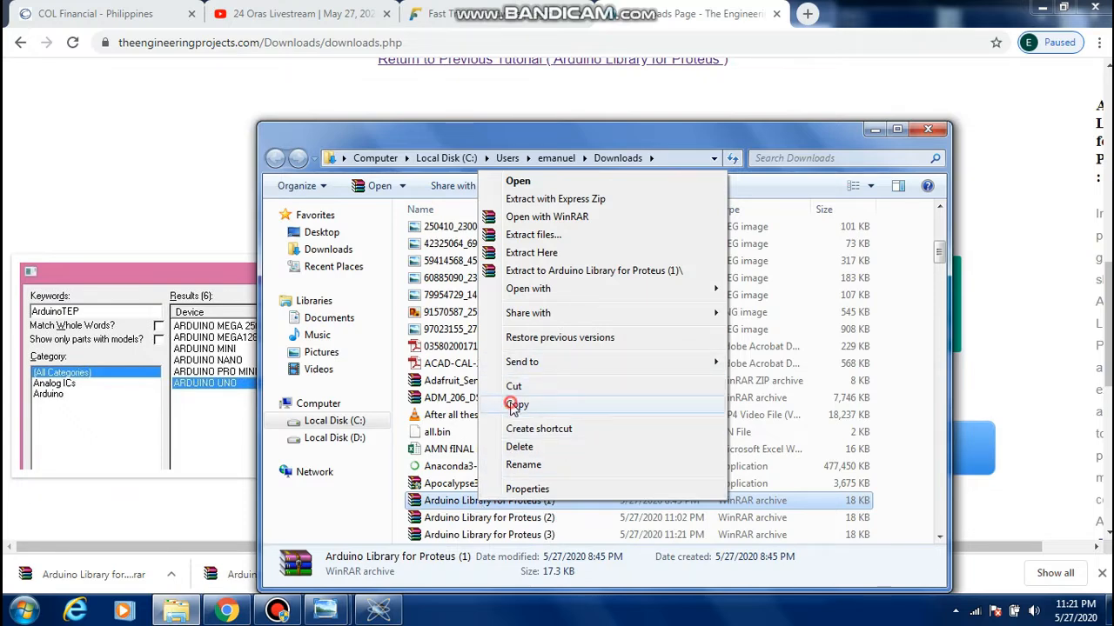
left_click(629, 186)
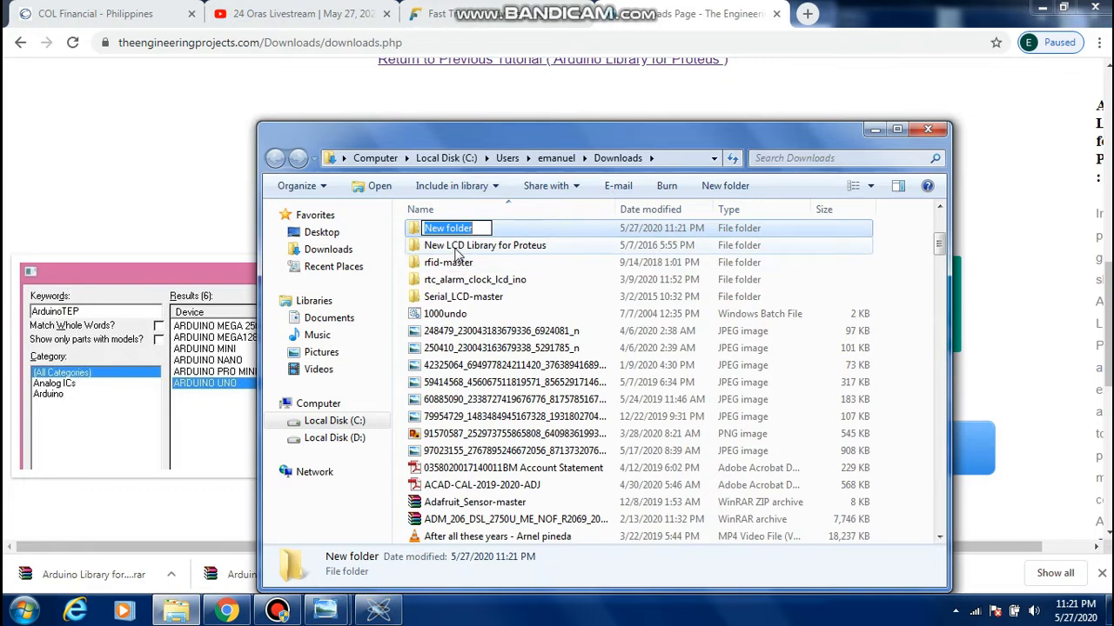
type("libra")
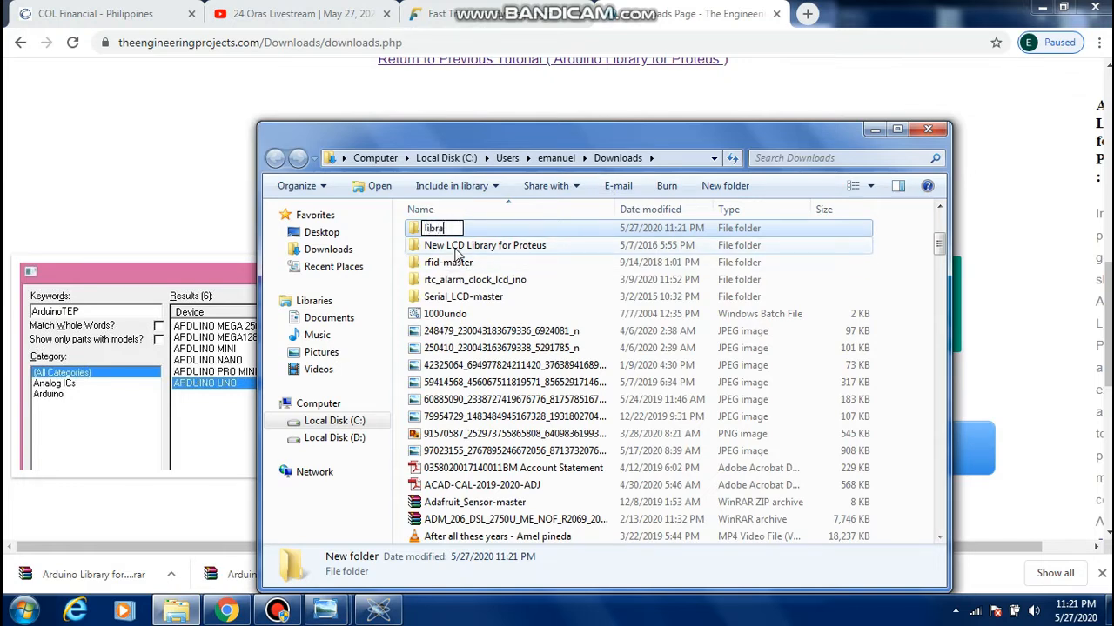
type("ry arduin p")
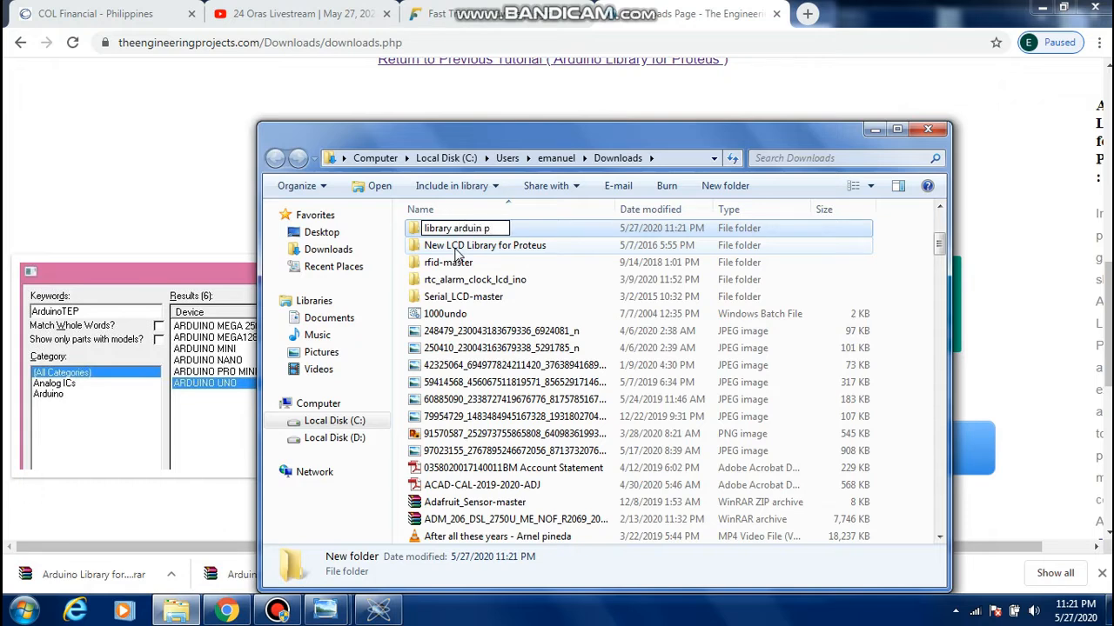
type("roteus")
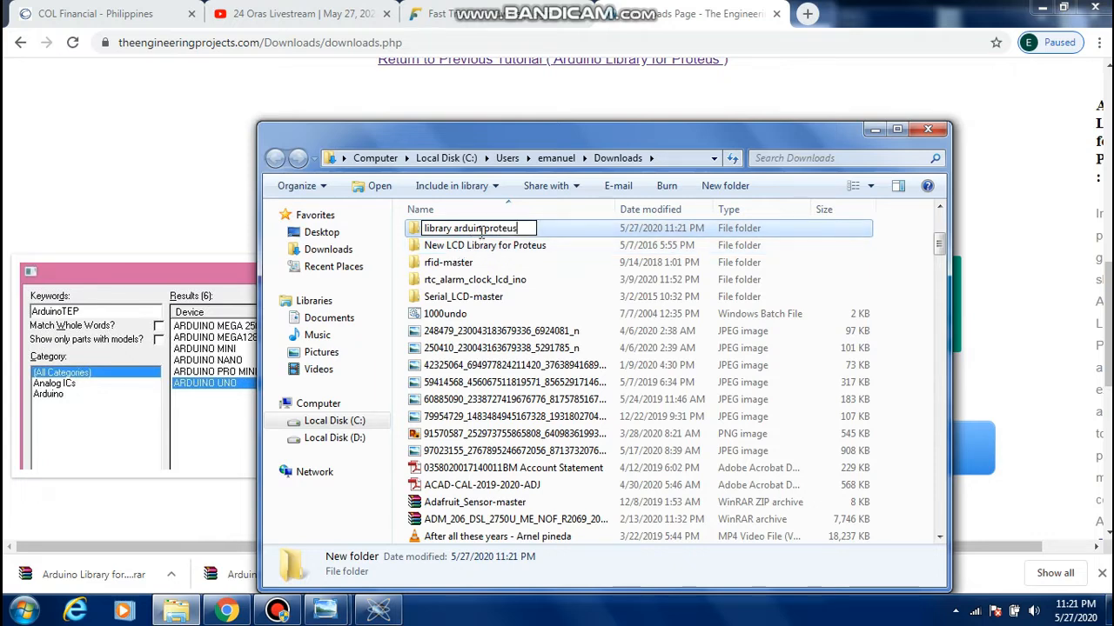
left_click(482, 228)
type("o")
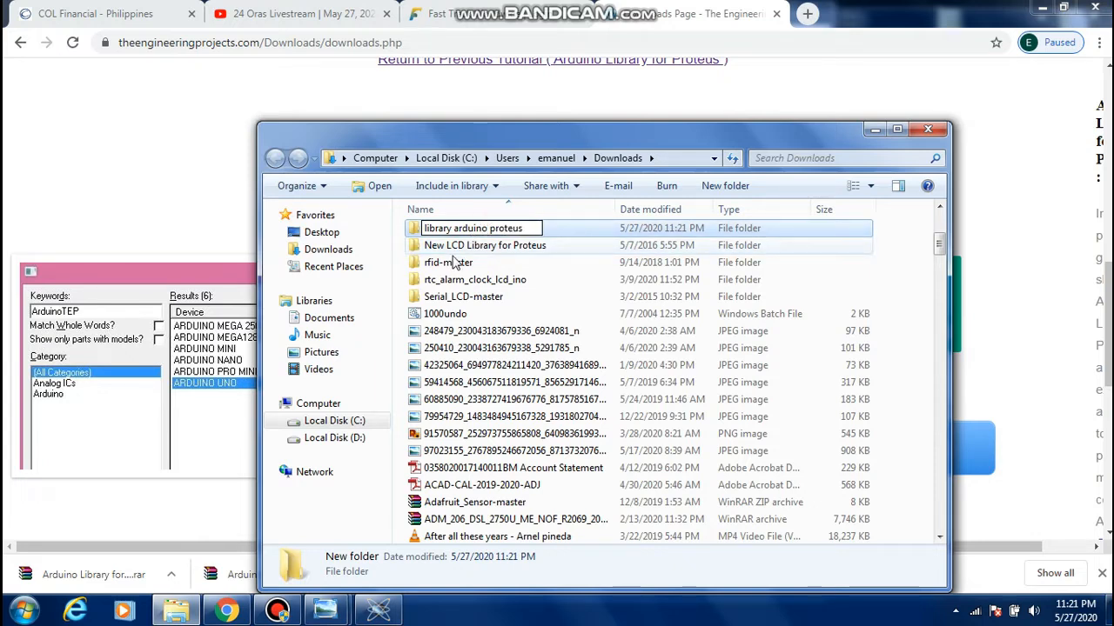
key("Return")
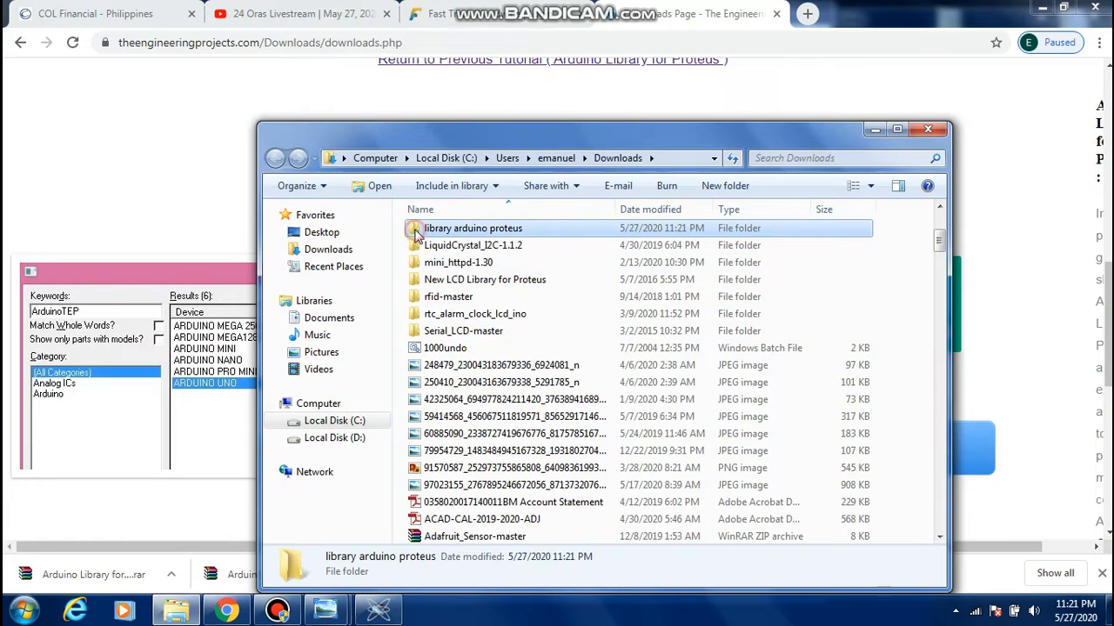
Paste the copied archive into the library arduino proteus folder and extract its contents there
double_click(416, 232)
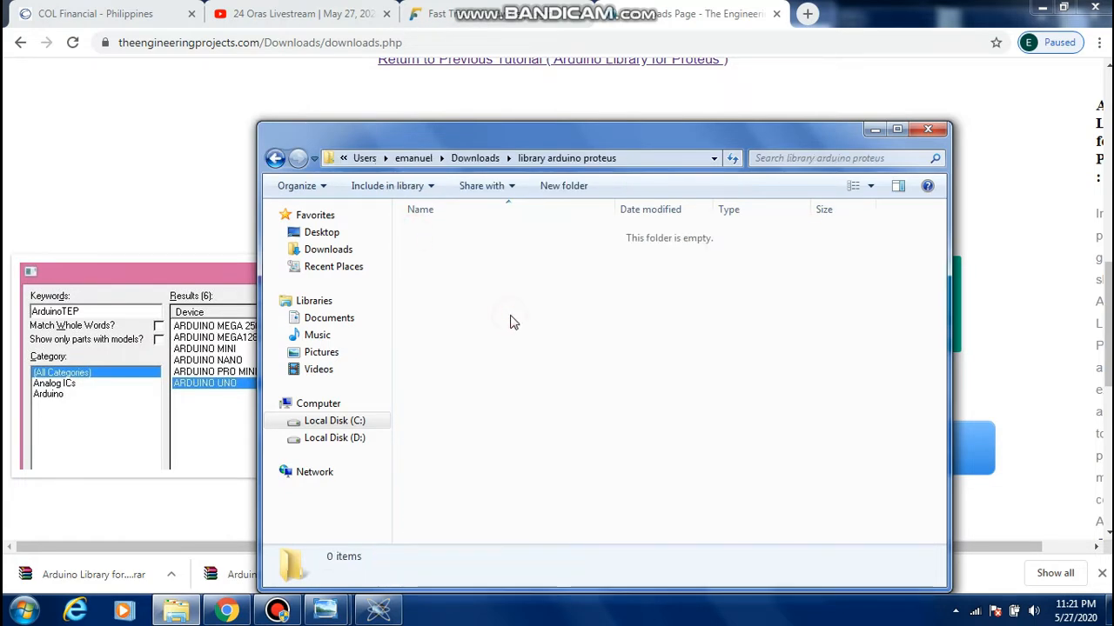
key("ctrl+v")
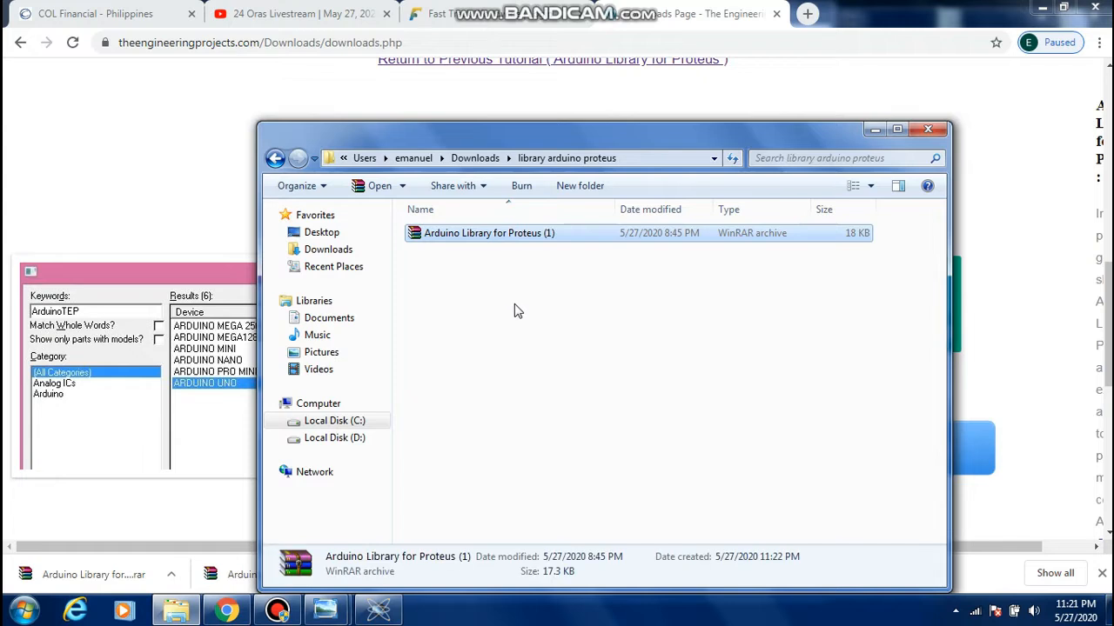
right_click(485, 241)
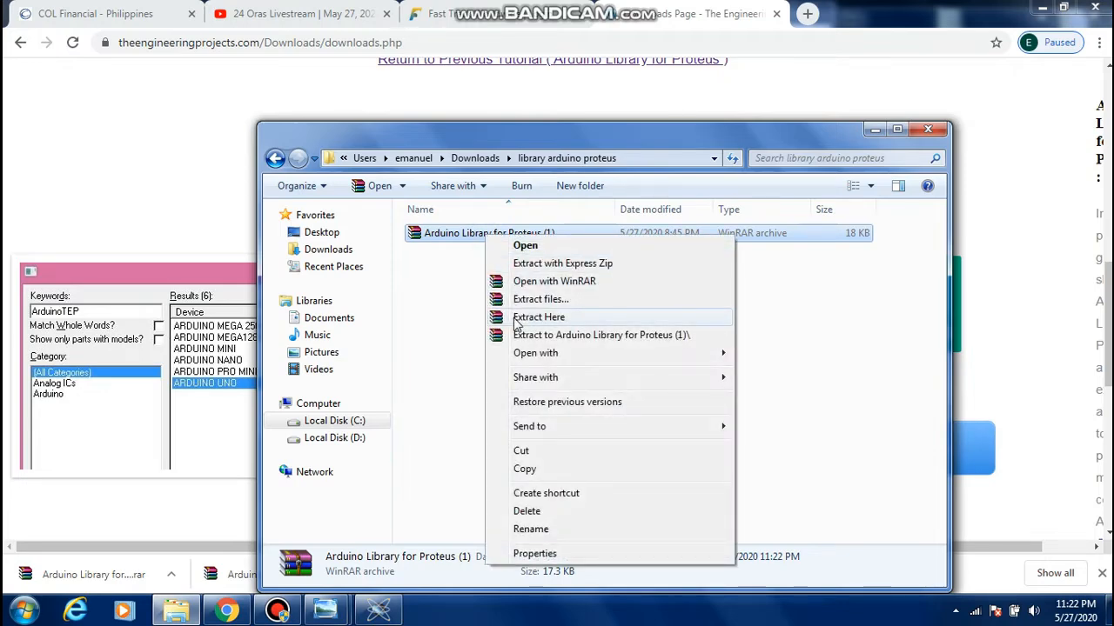
left_click(538, 318)
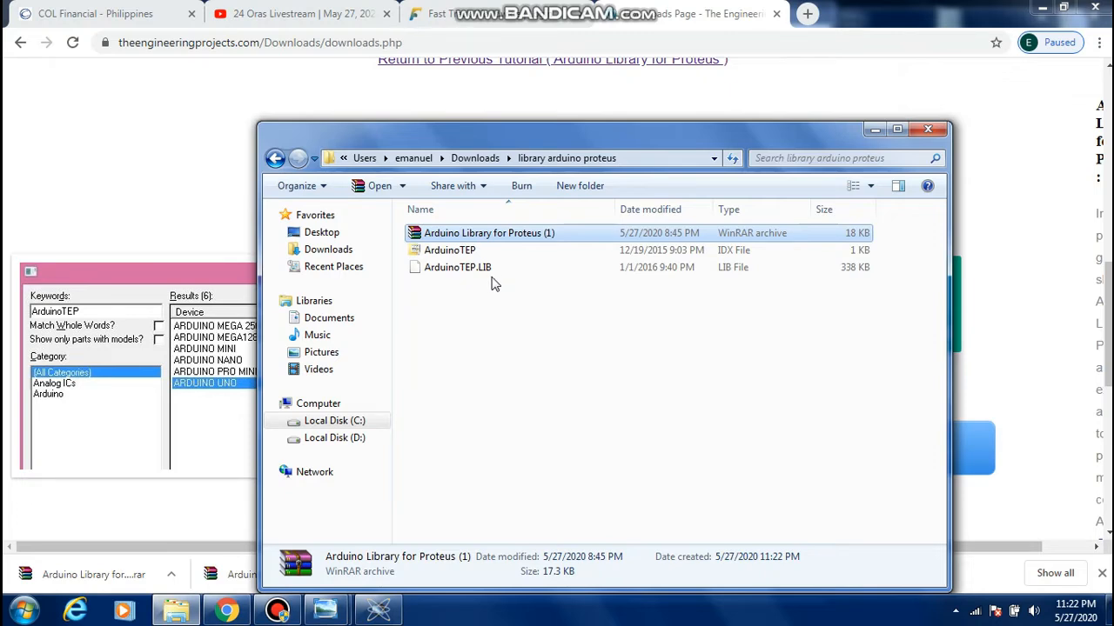
Copy the two extracted library files, the ArduinoTEP IDX file and ArduinoTEP.LIB
left_click(467, 254)
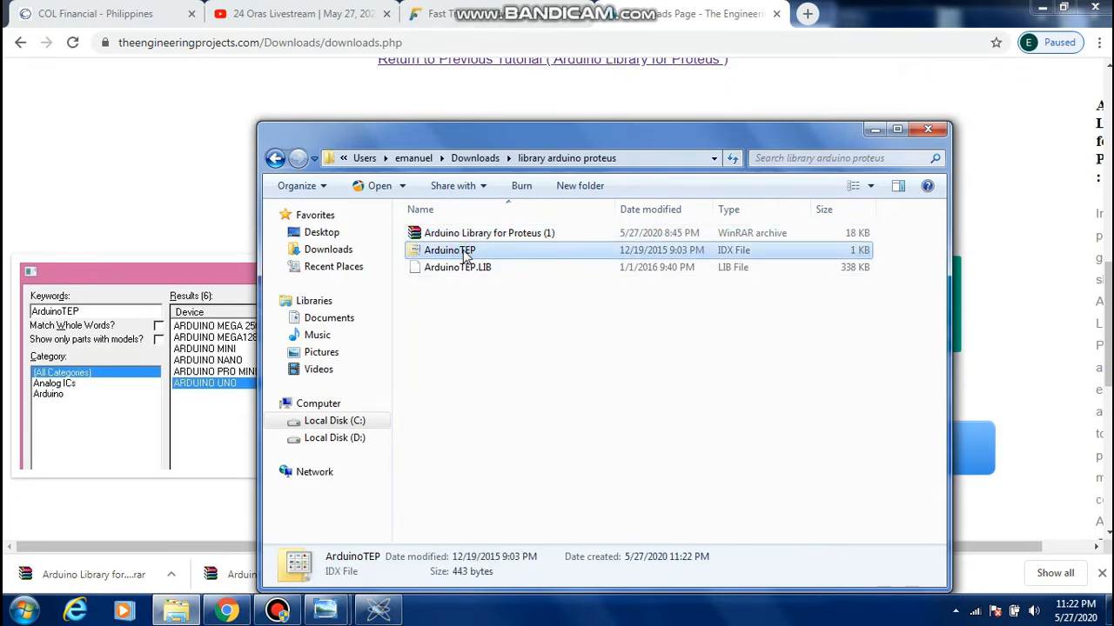
left_click(470, 267, "shift")
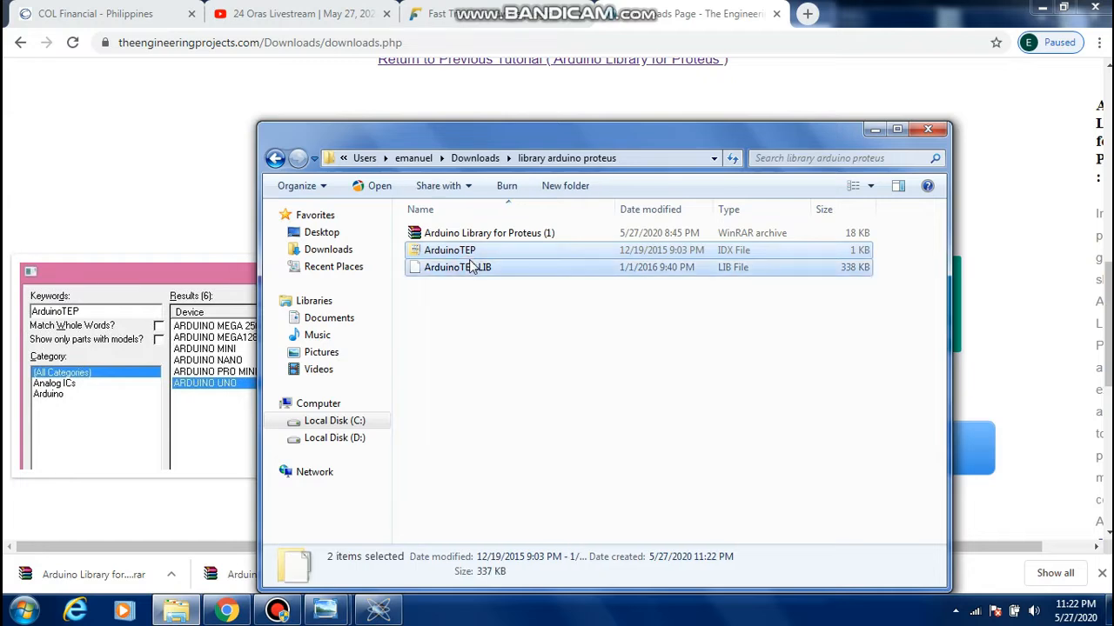
right_click(470, 267)
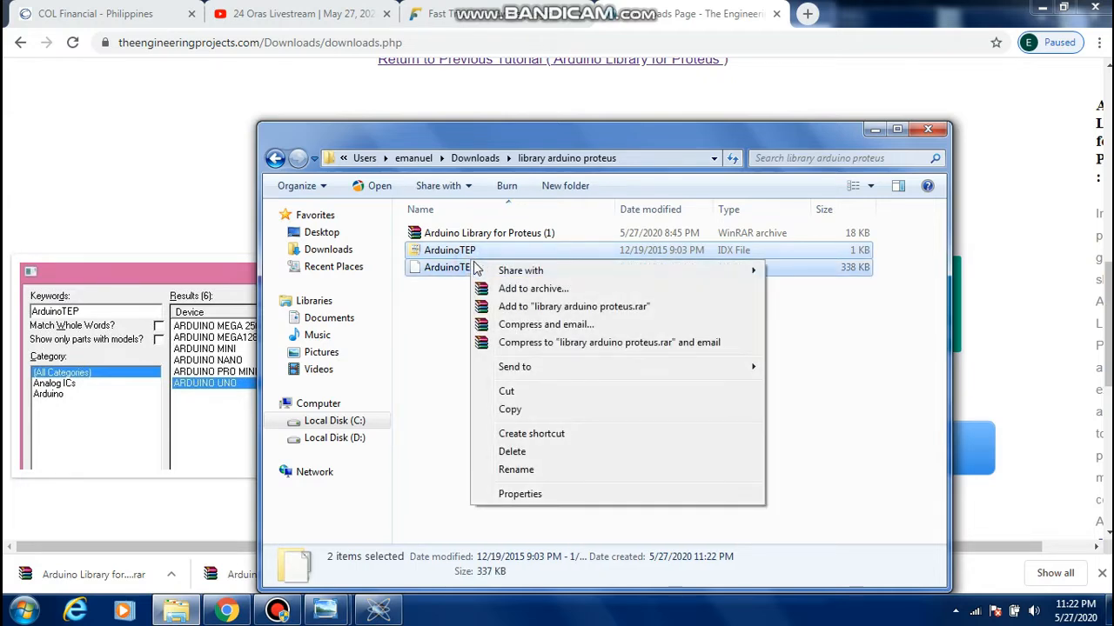
left_click(510, 410)
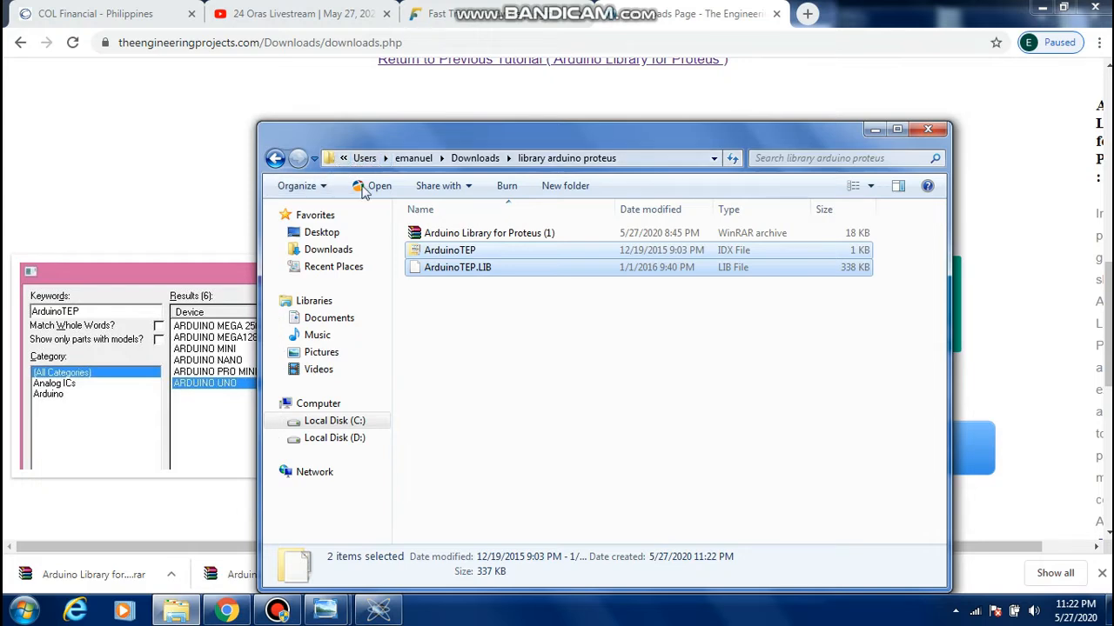
Open the LIBRARY folder under C:\ProgramData\Labcenter Electronics\Proteus 8 Professional and maximize its window
left_click(333, 422)
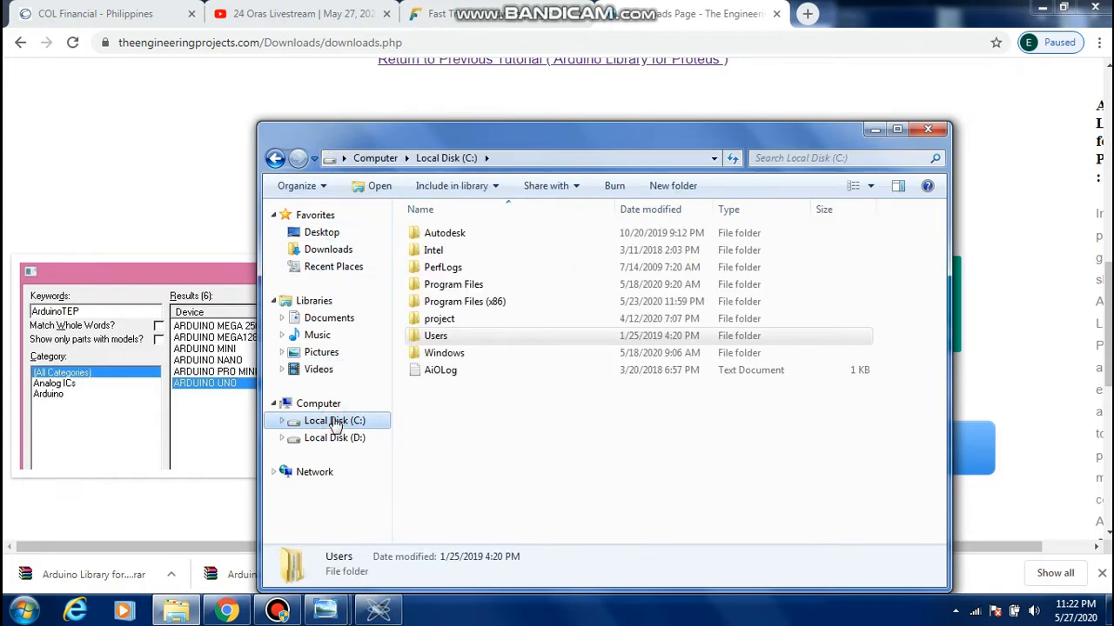
left_click(374, 162)
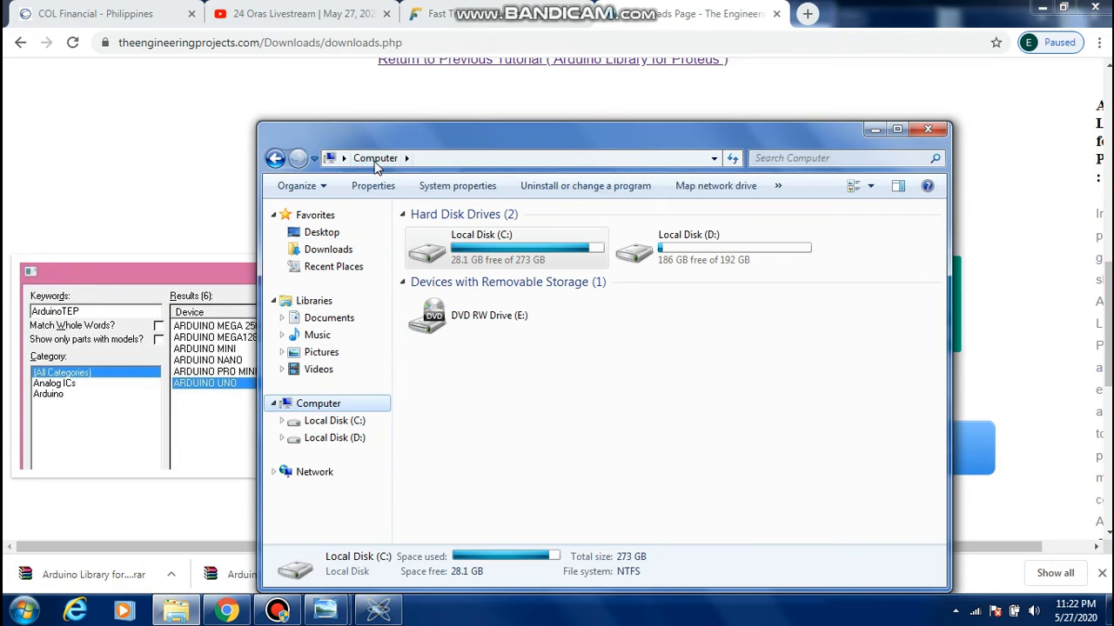
left_click(409, 159)
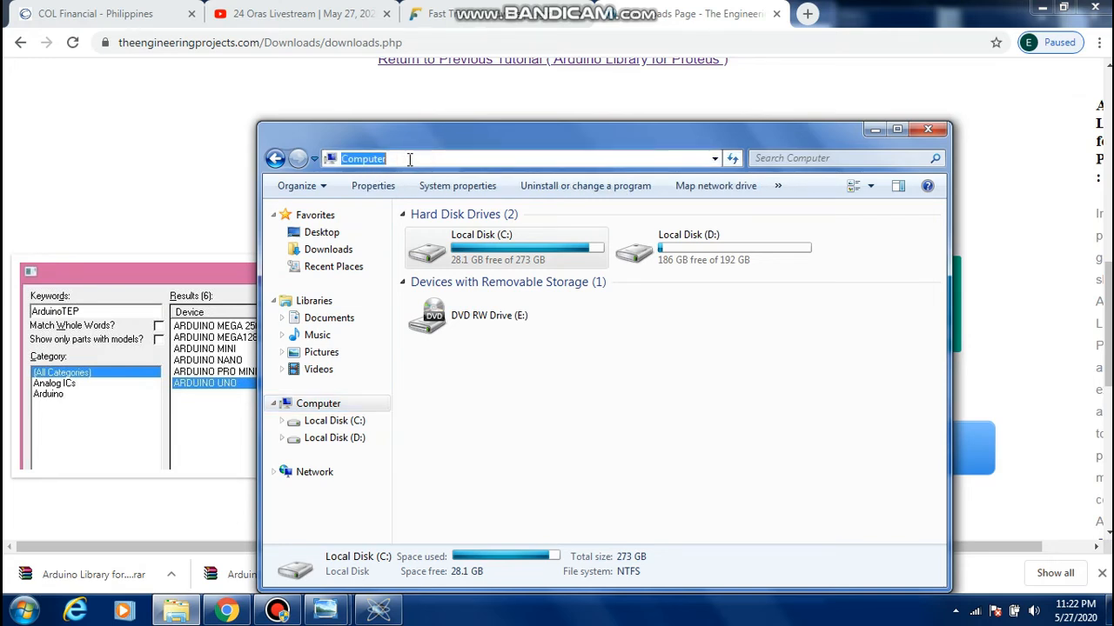
type("c")
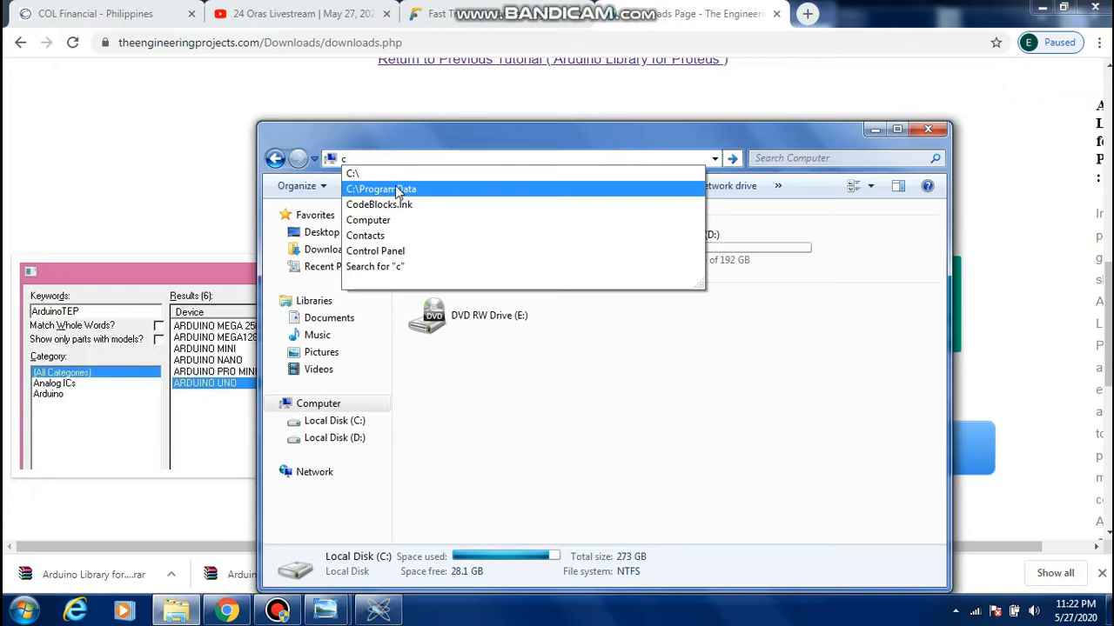
left_click(395, 189)
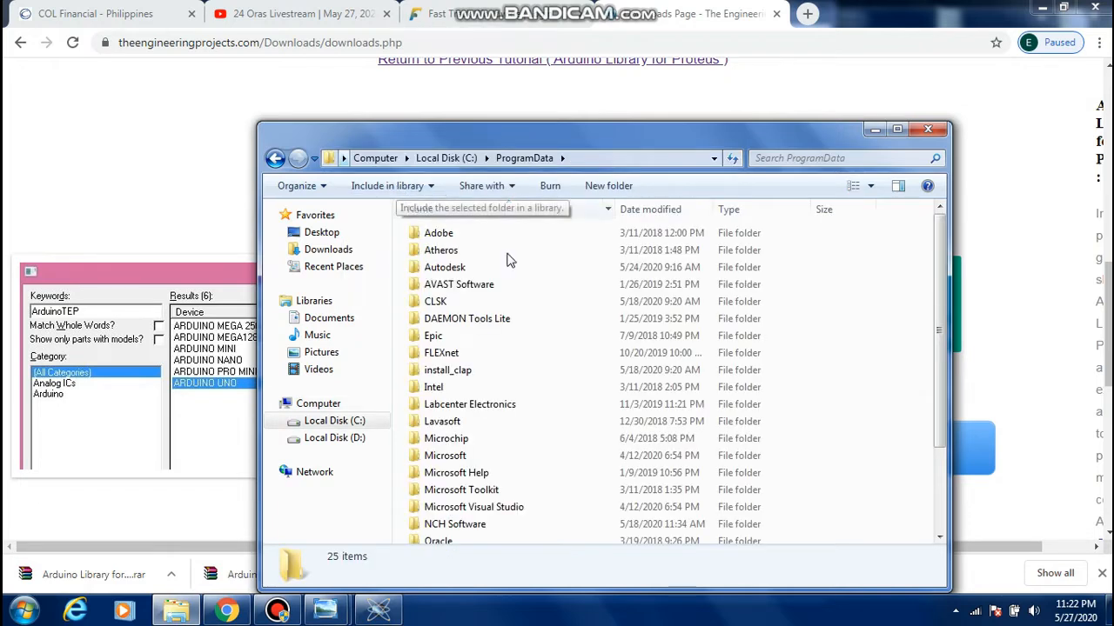
double_click(453, 406)
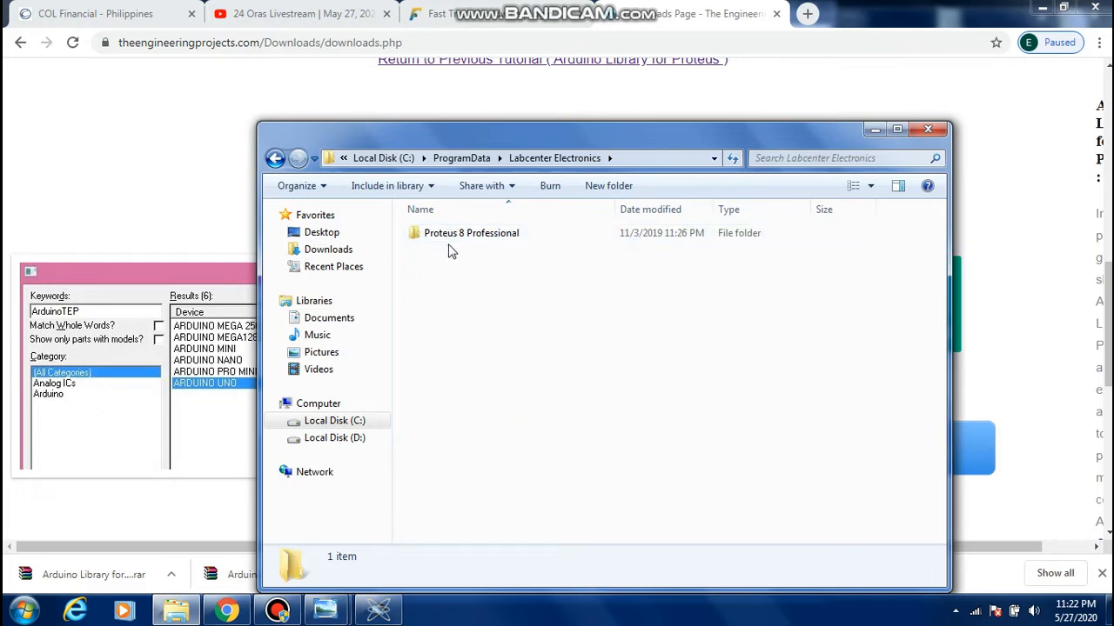
double_click(462, 236)
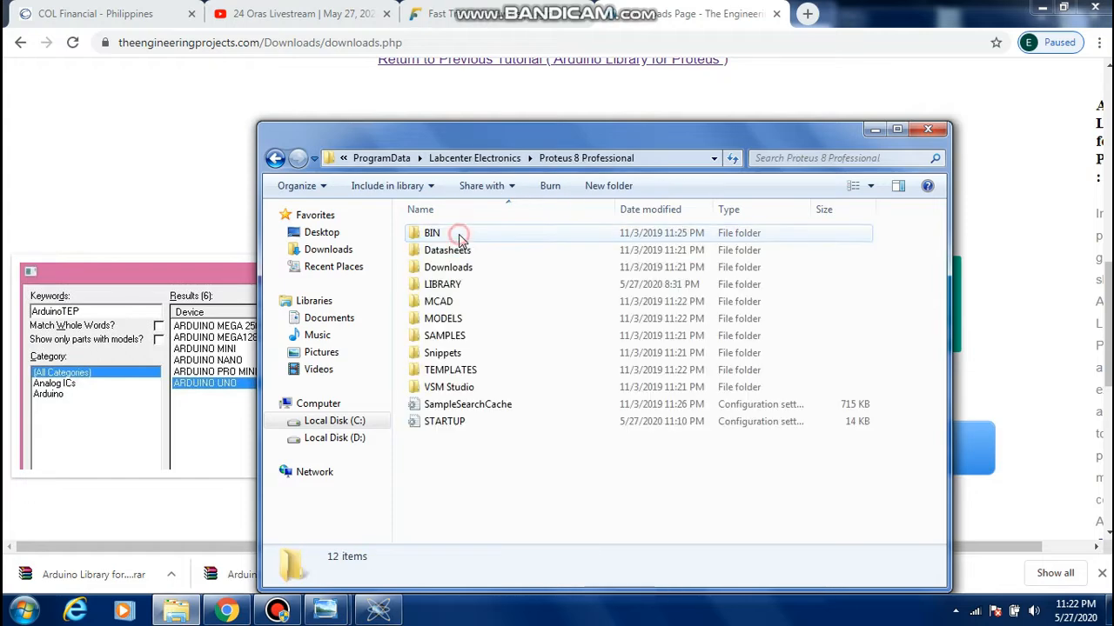
double_click(456, 291)
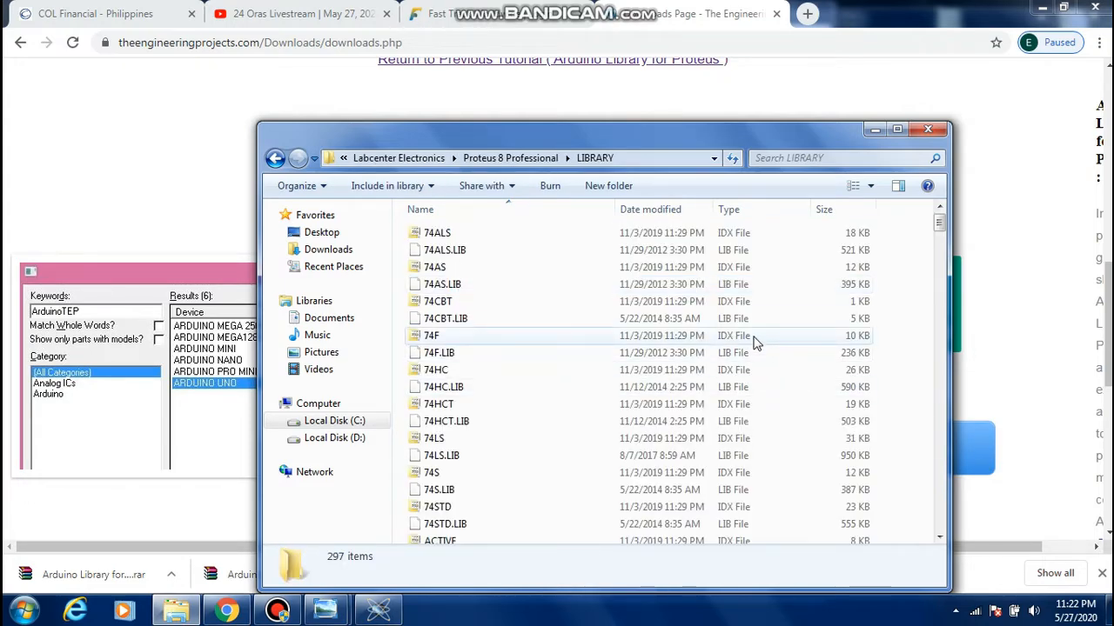
left_click(895, 131)
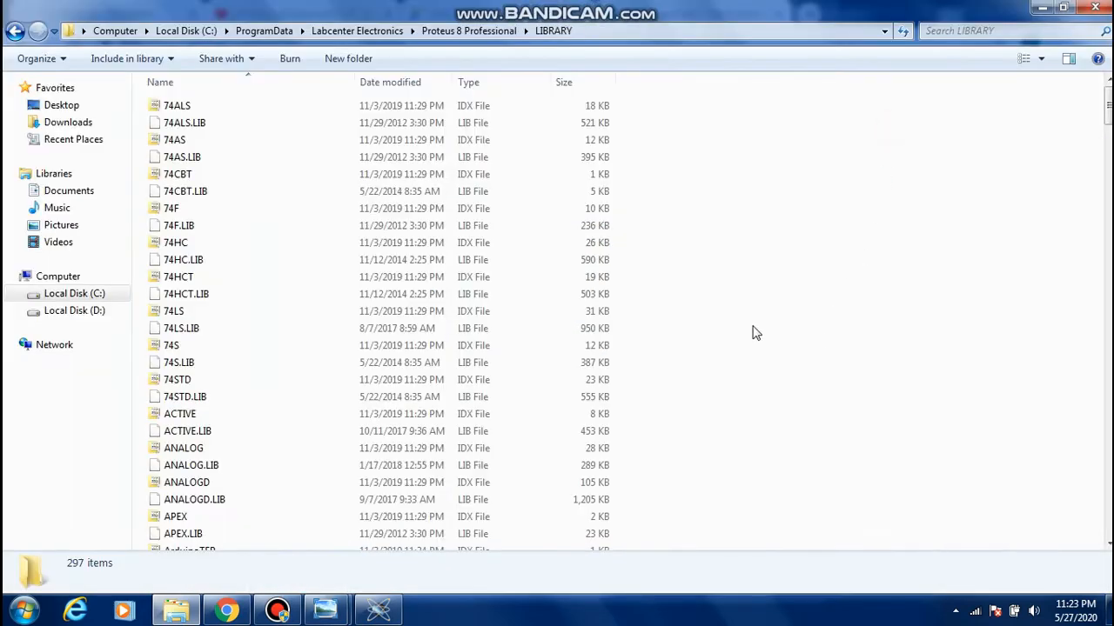
right_click(686, 280)
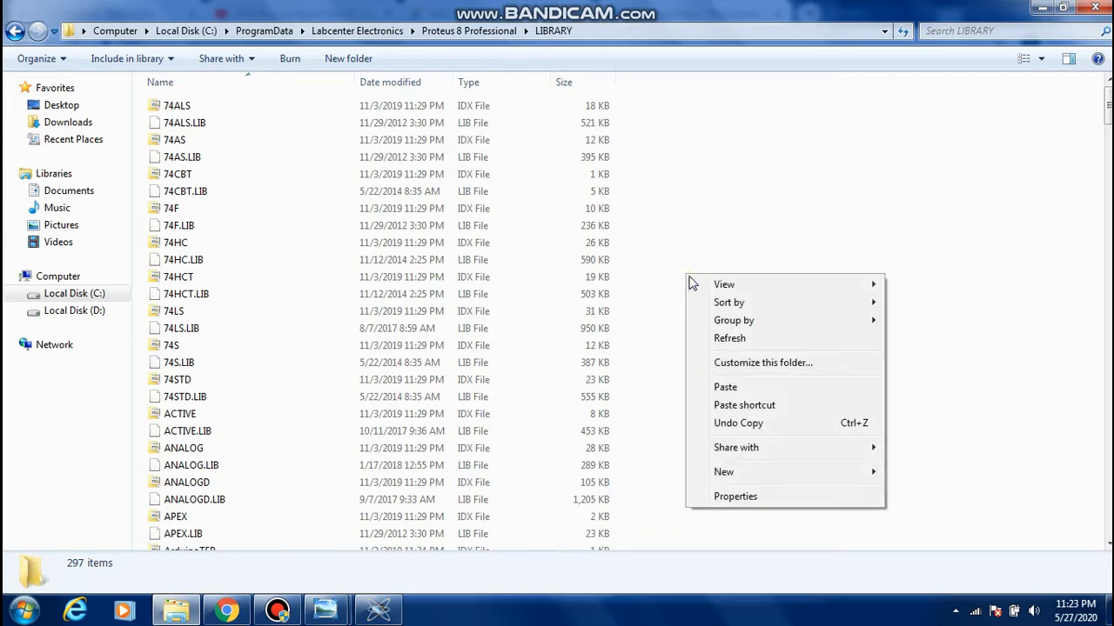
left_click(768, 222)
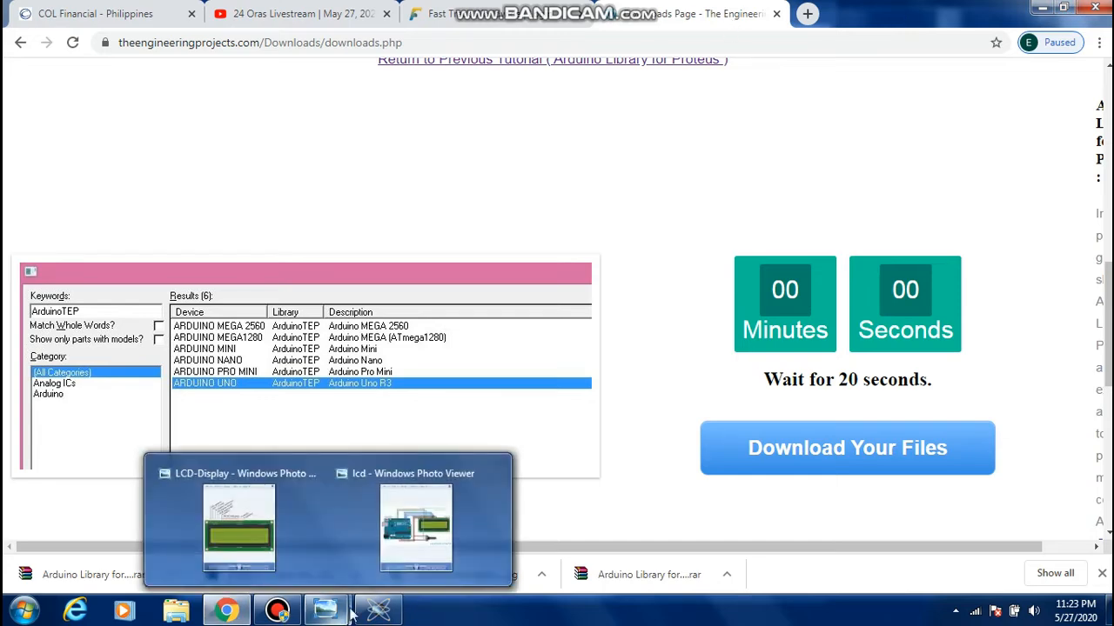
Switch to Proteus, add ARDUINO UNO to the device list and place it in the lower-left part of the sheet
left_click(378, 611)
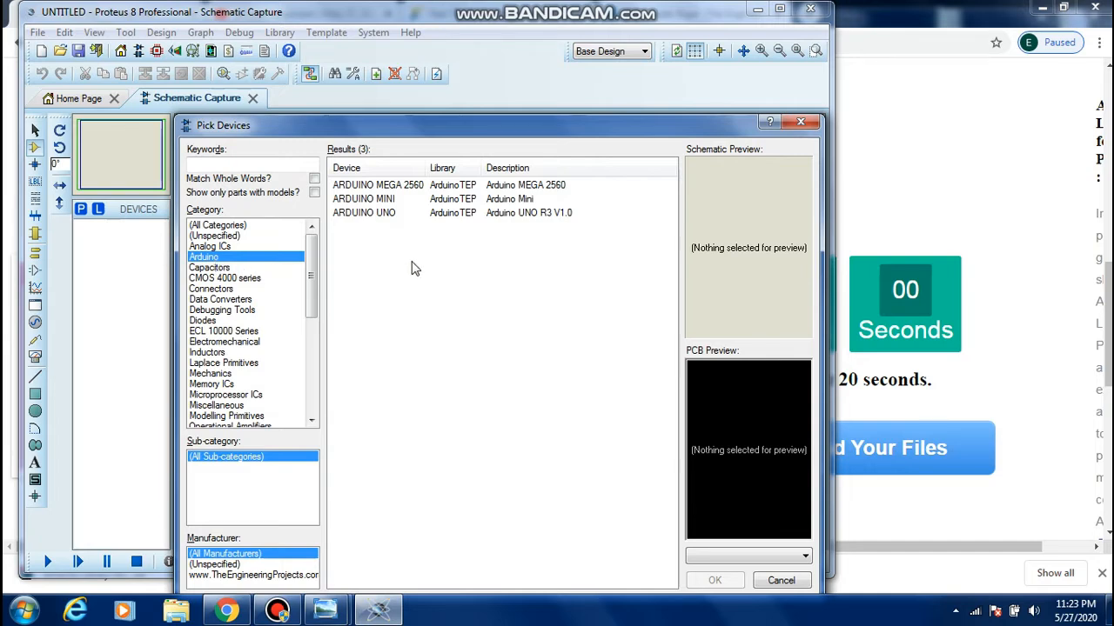
left_click(372, 216)
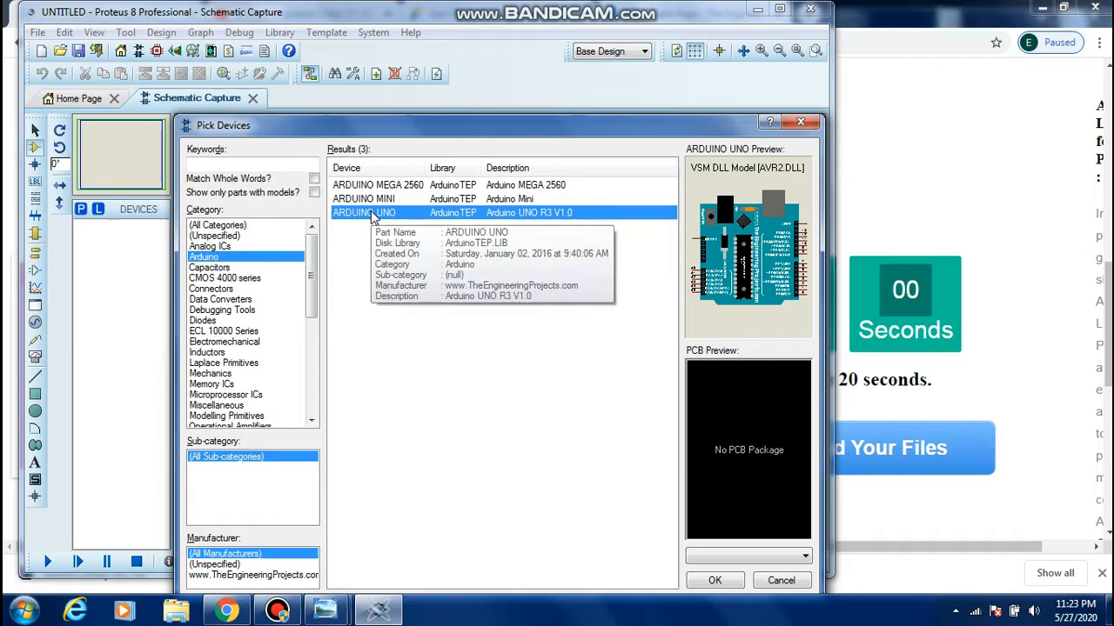
left_click(709, 581)
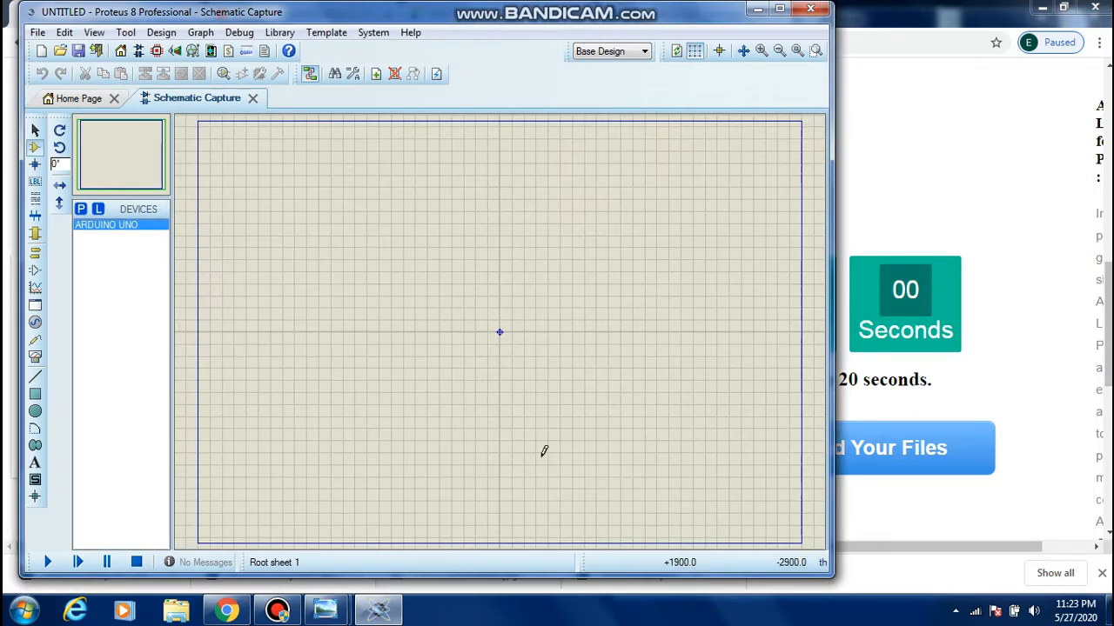
left_click(340, 259)
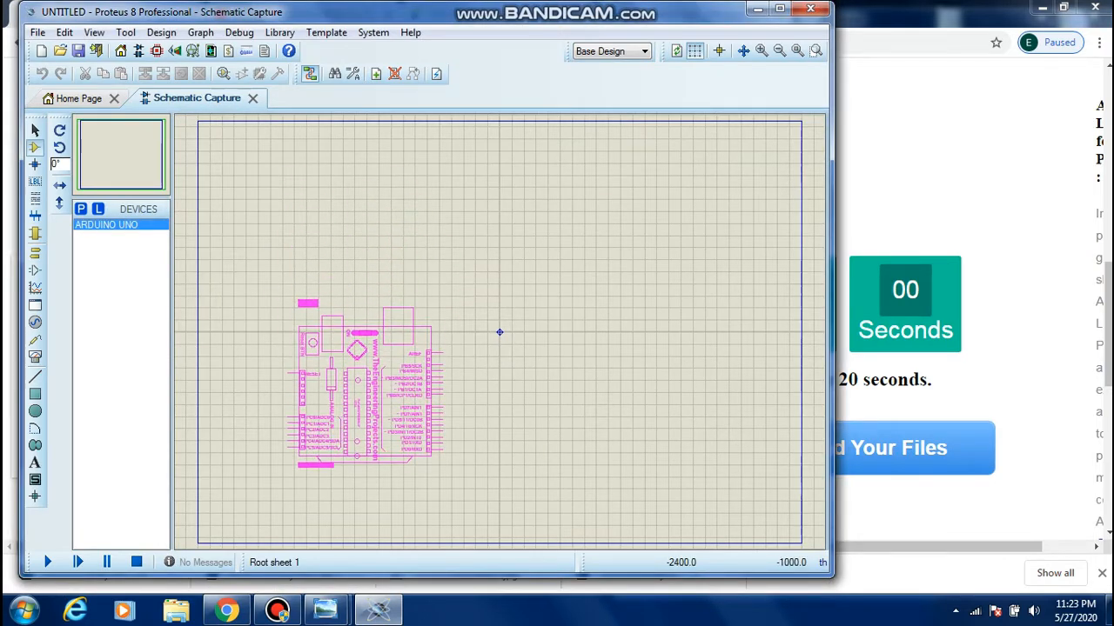
left_click(365, 387)
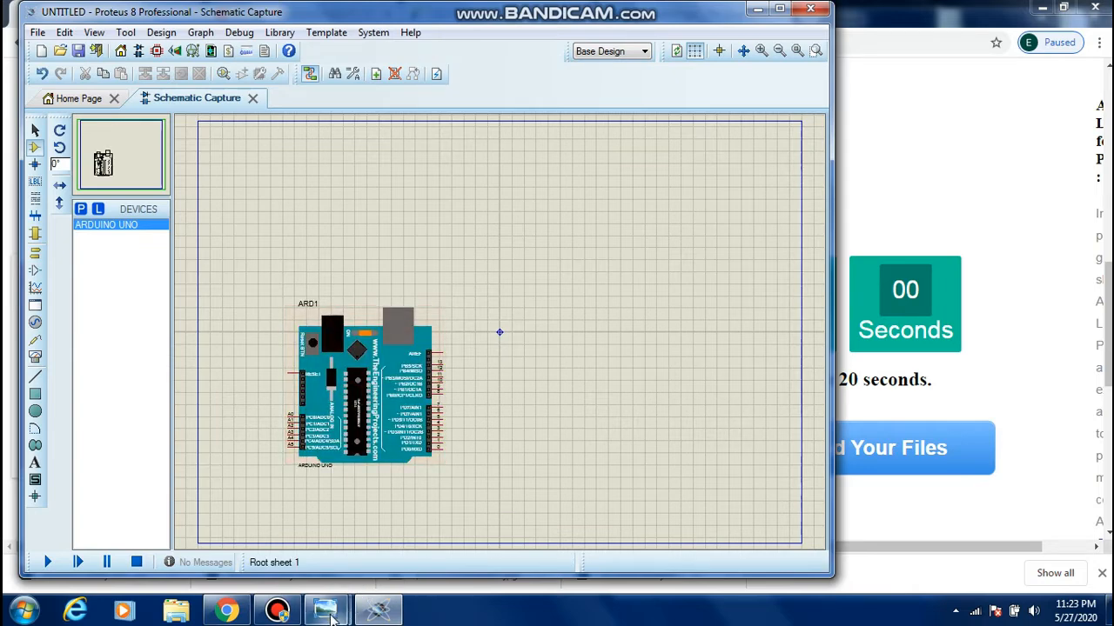
Add the LCD 16X2 from LCDLibraryTEP to the device list and place it in the upper-right part of the sheet
mouse_move(330, 616)
left_click(398, 535)
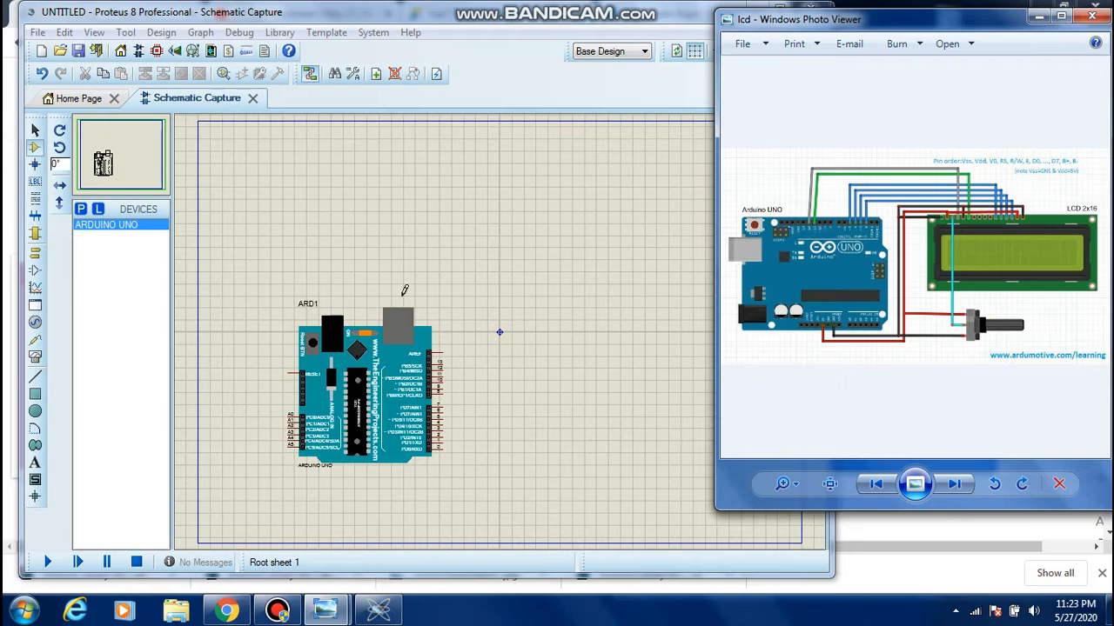
left_click(80, 212)
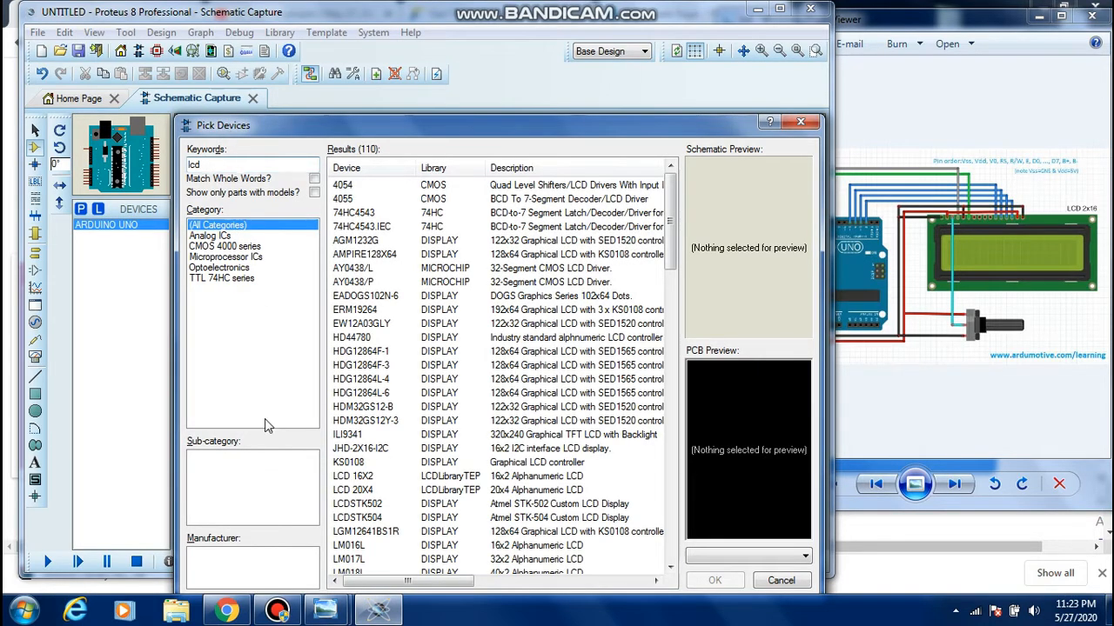
left_click(468, 480)
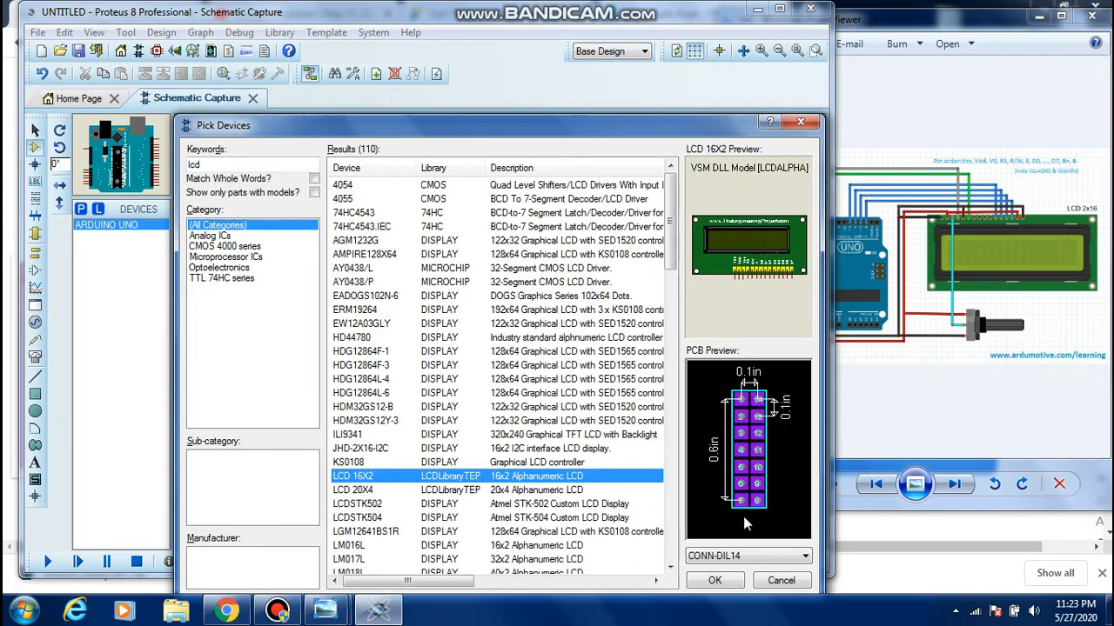
left_click(714, 581)
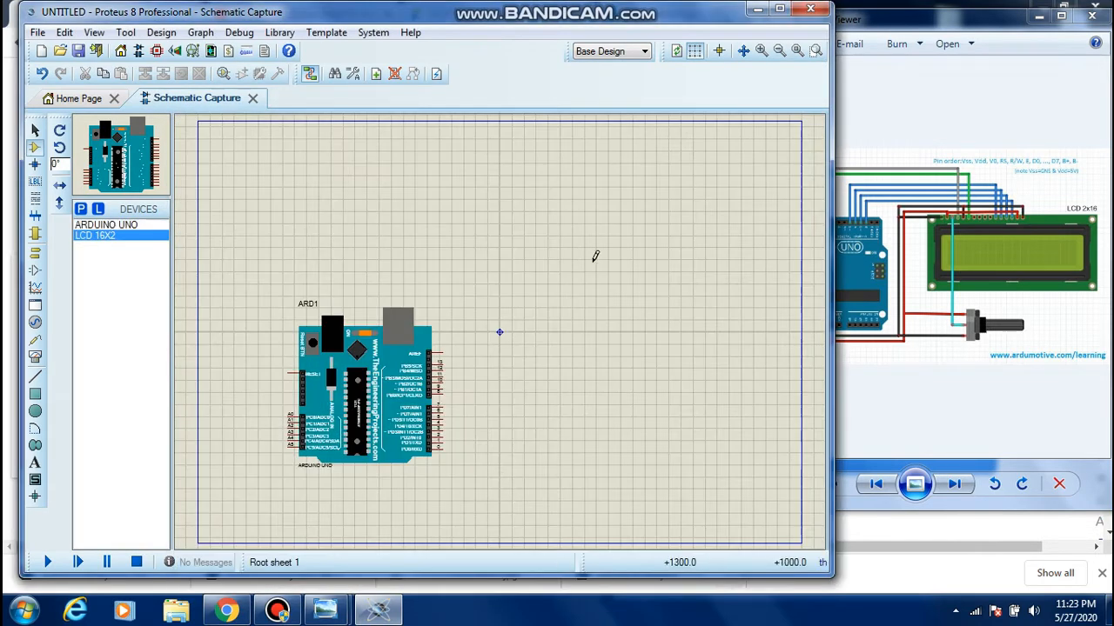
left_click(618, 233)
left_click(618, 233)
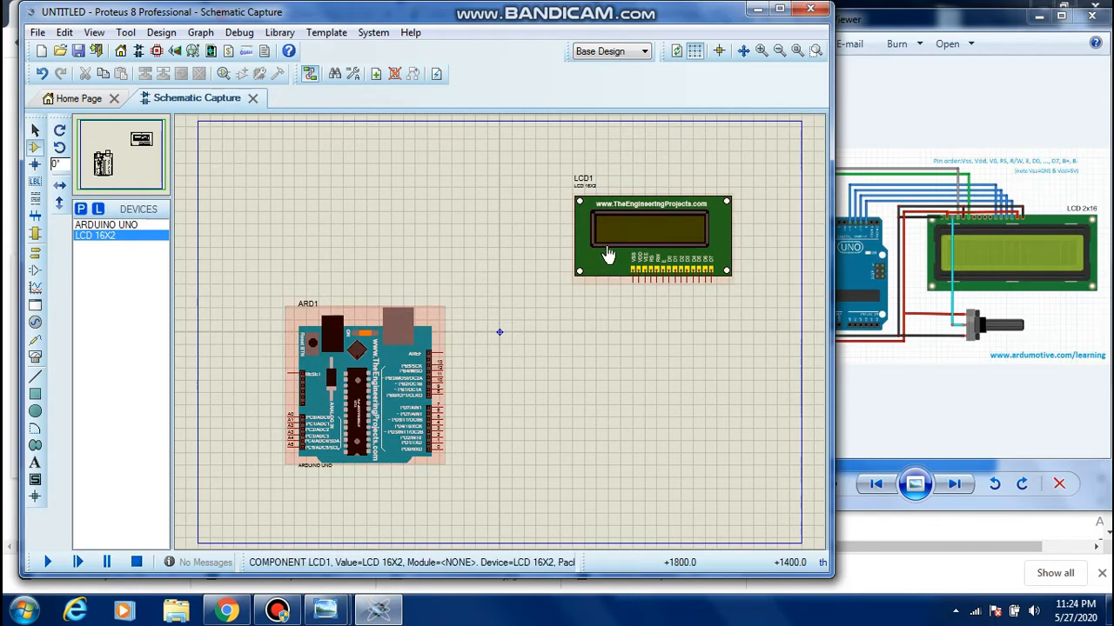
left_click(638, 258)
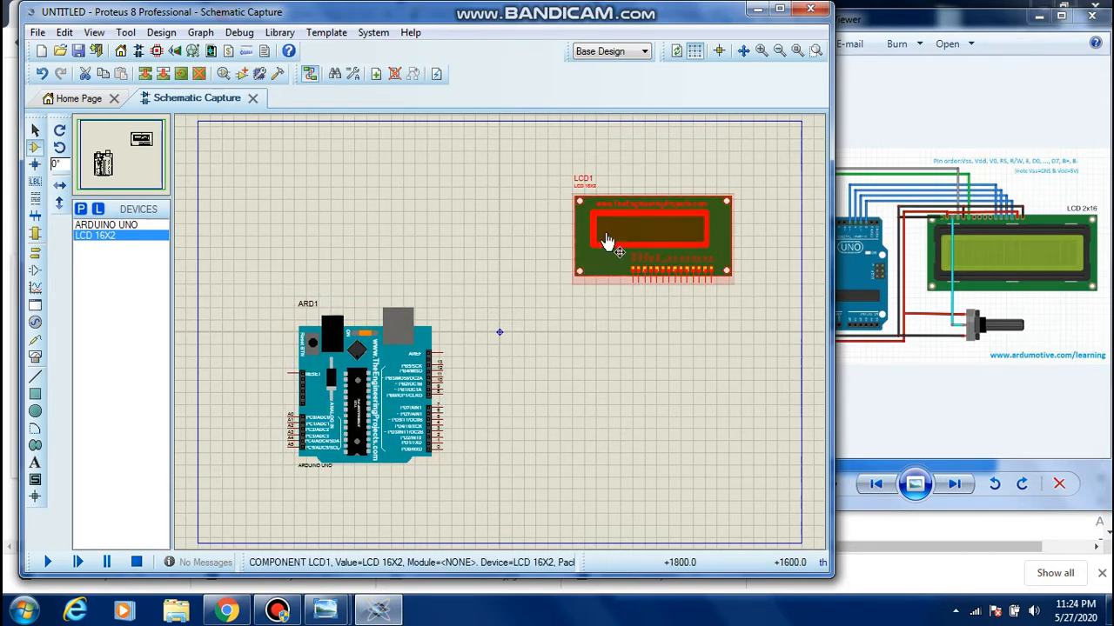
left_click_drag(654, 237, 605, 242)
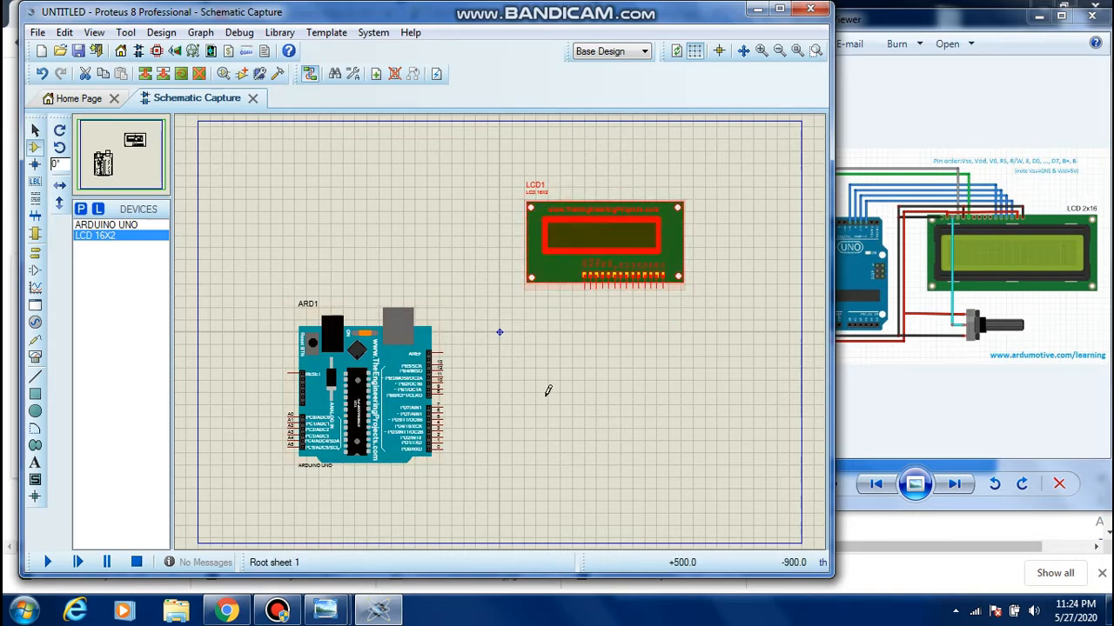
Examine the lcd wiring picture and the LCD-Display pinout picture for the Arduino and LCD connections
left_click(949, 90)
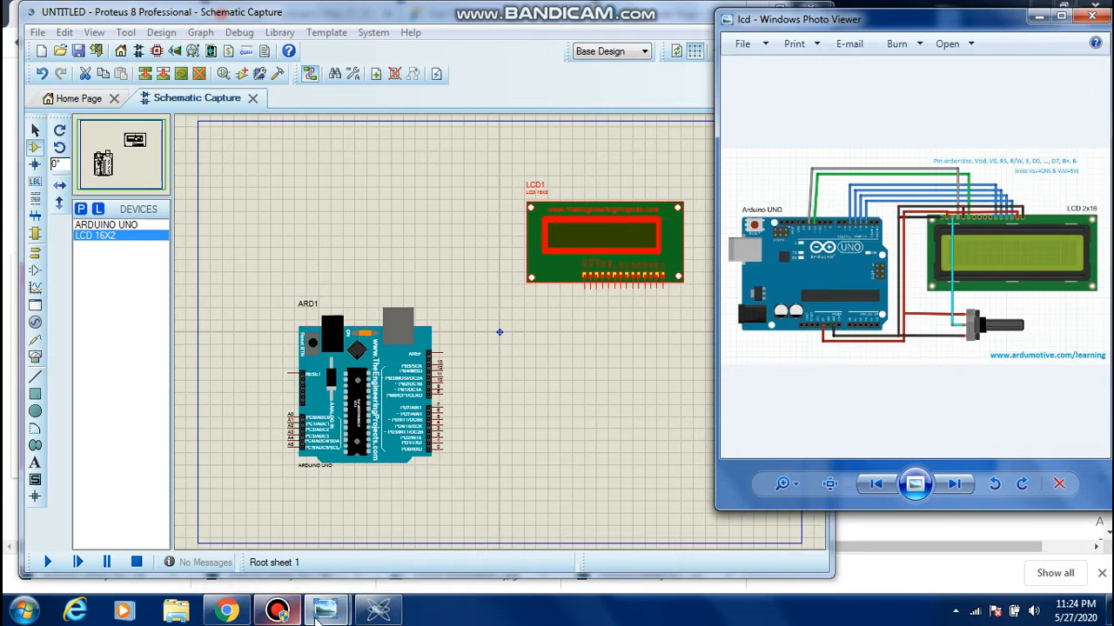
mouse_move(326, 612)
left_click(248, 522)
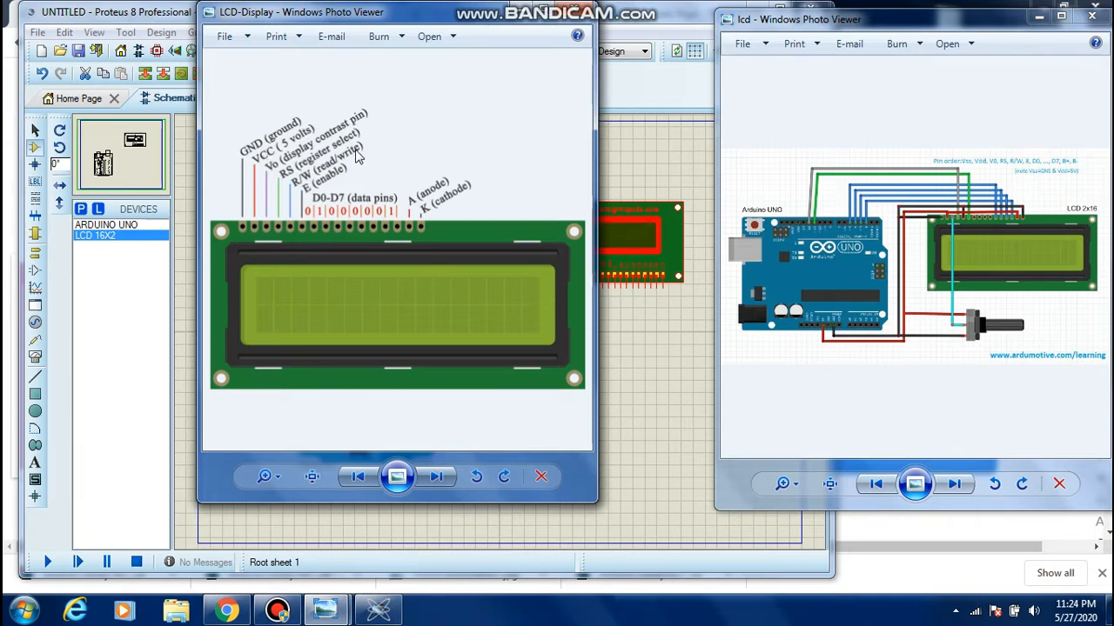
left_click(635, 396)
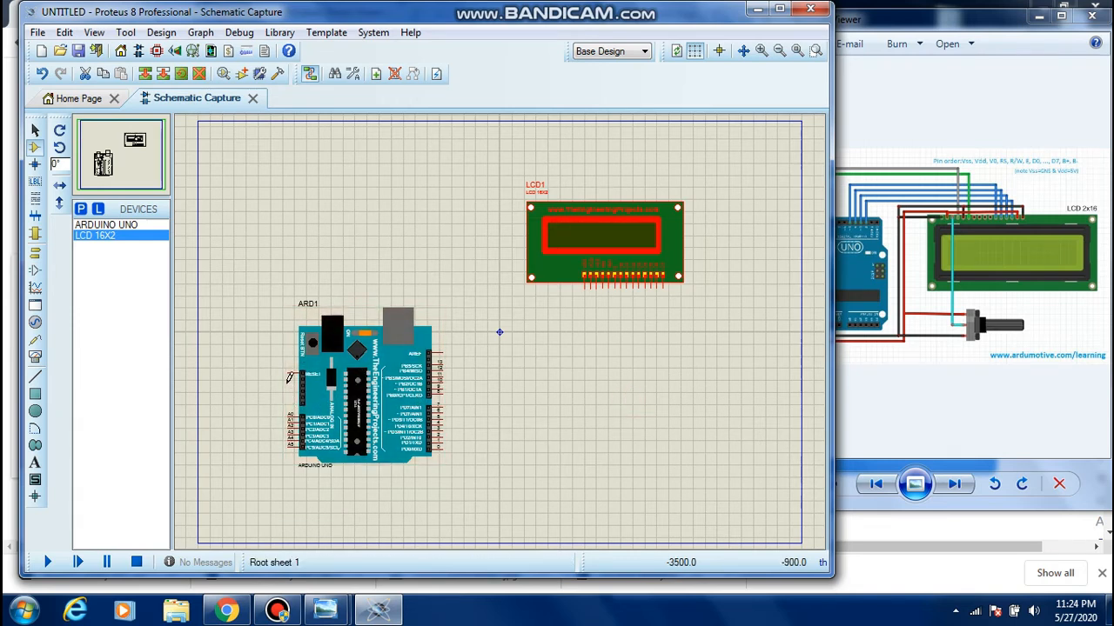
left_click(836, 267)
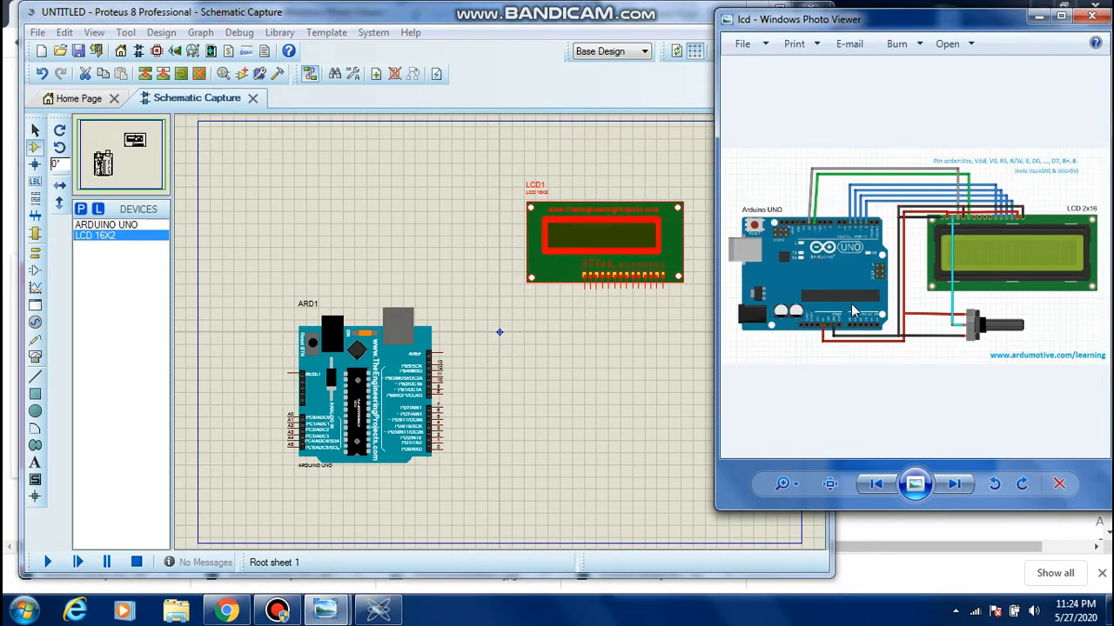
scroll(861, 295, "up", 3)
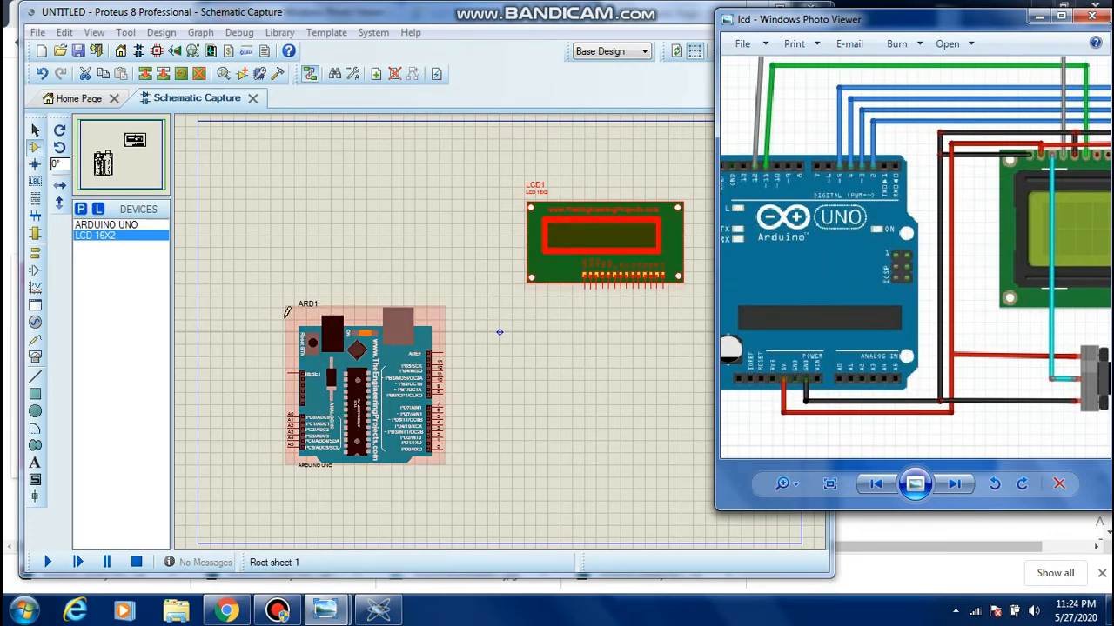
scroll(818, 258, "down", 2)
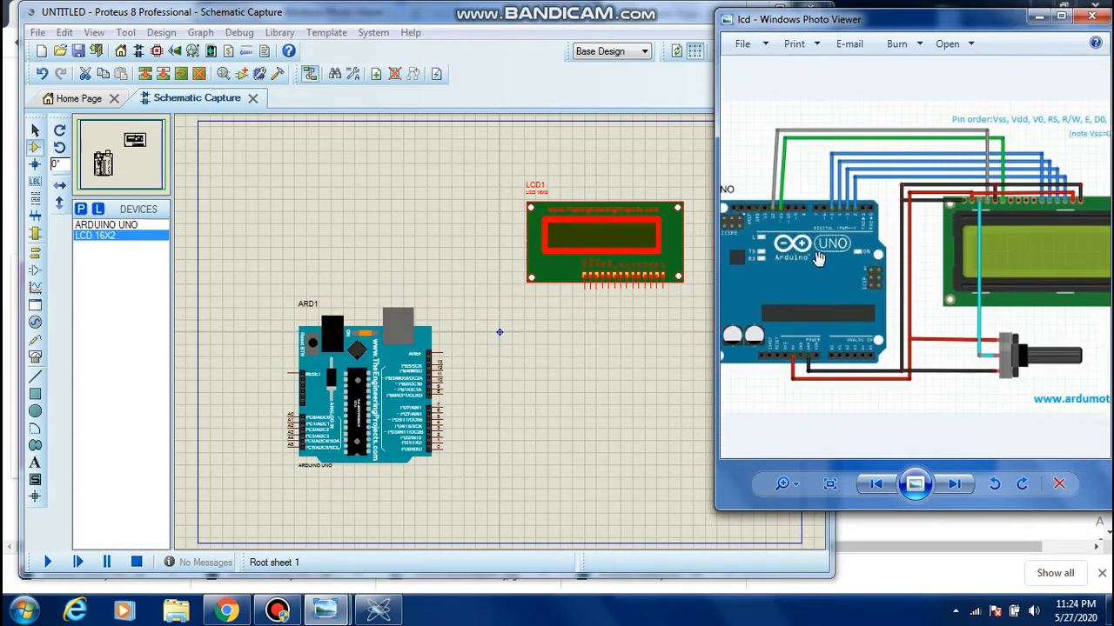
scroll(818, 258, "down", 1)
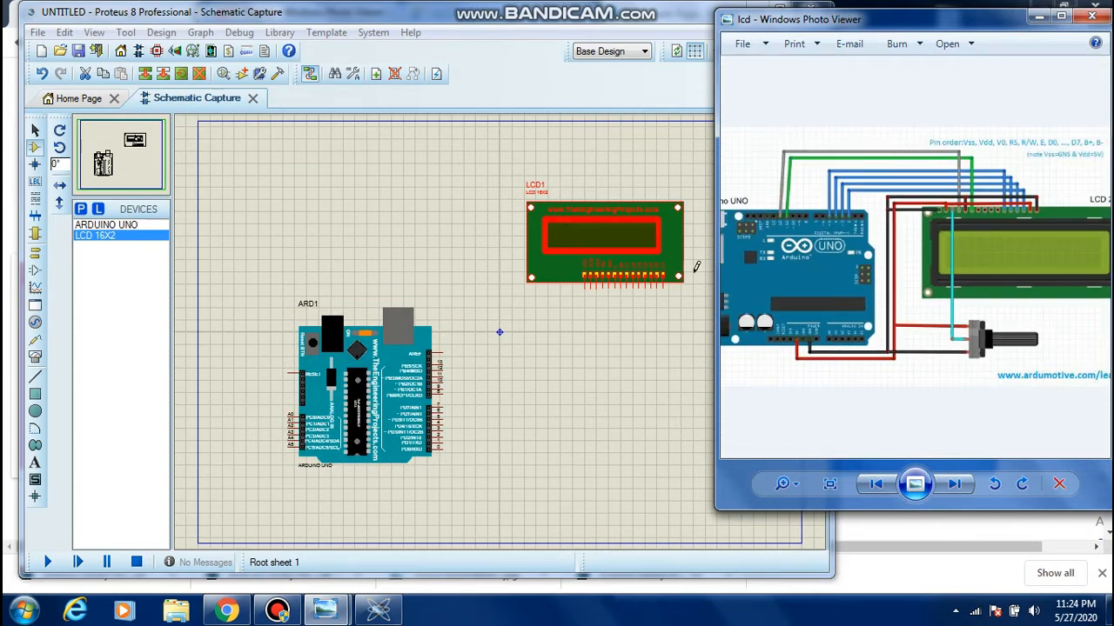
scroll(826, 258, "down", 1)
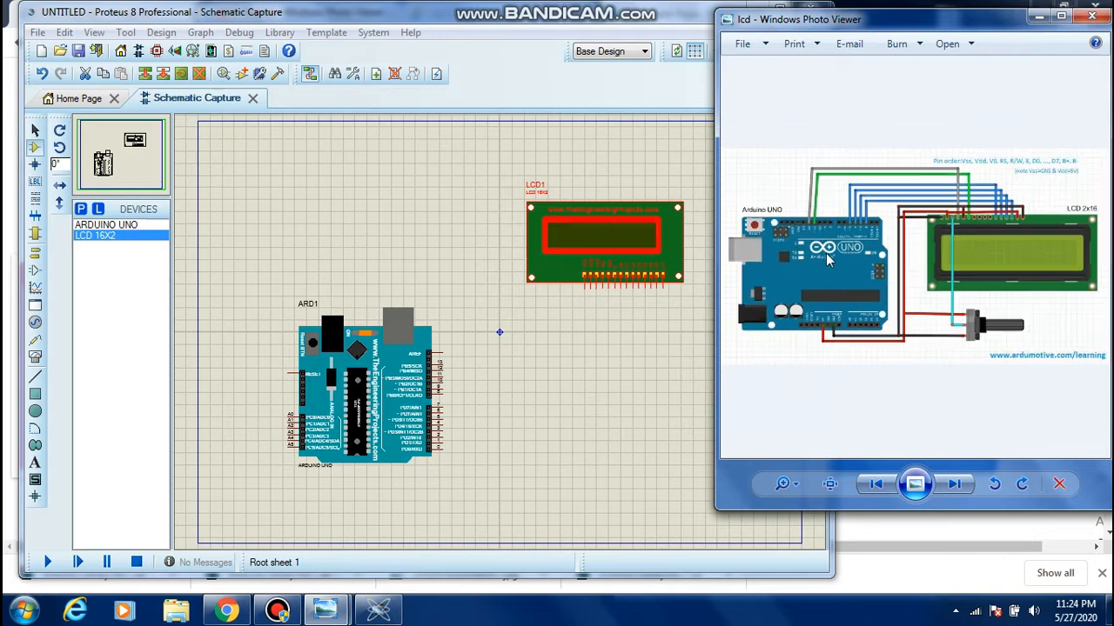
Switch back to Proteus and place a POWER terminal above the Arduino, to the left of the LCD
left_click(414, 194)
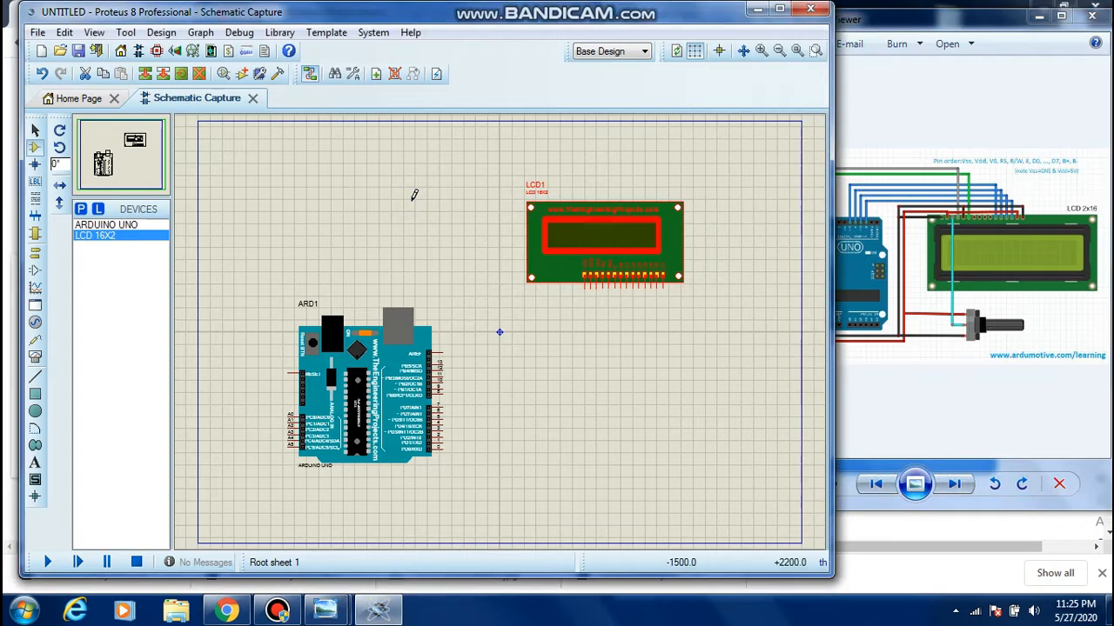
right_click(414, 195)
mouse_move(477, 209)
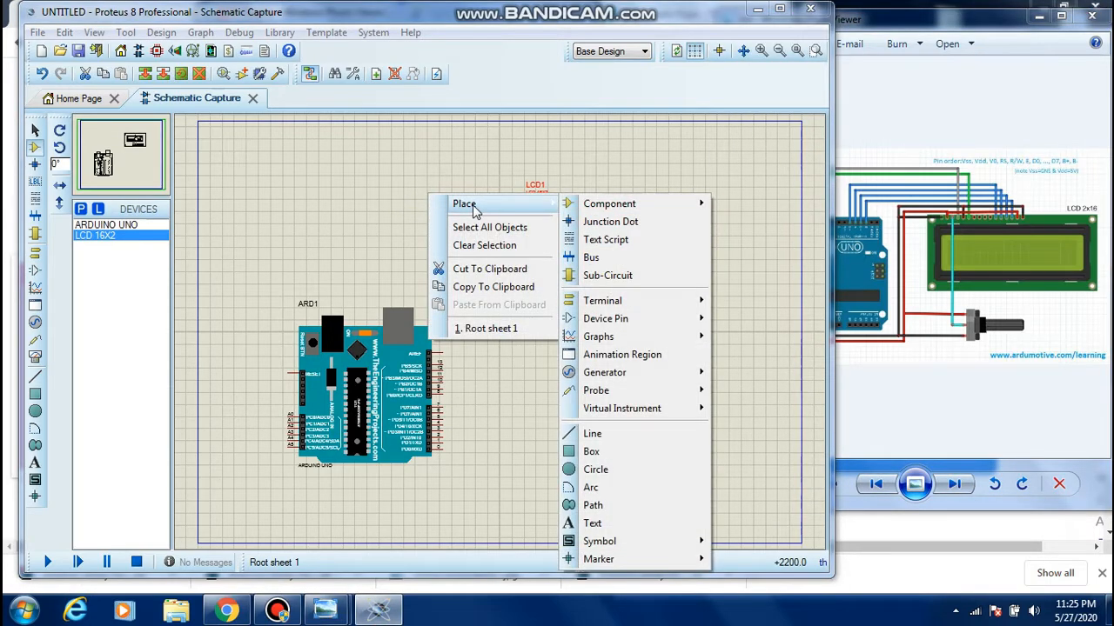
mouse_move(600, 209)
mouse_move(618, 306)
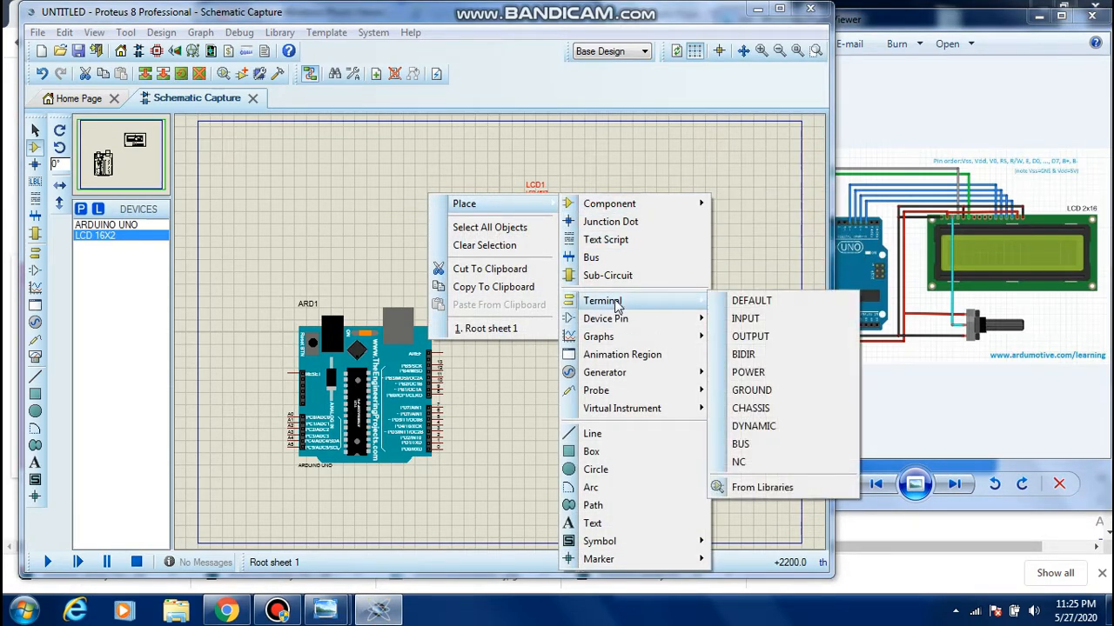
left_click(742, 374)
left_click(426, 187)
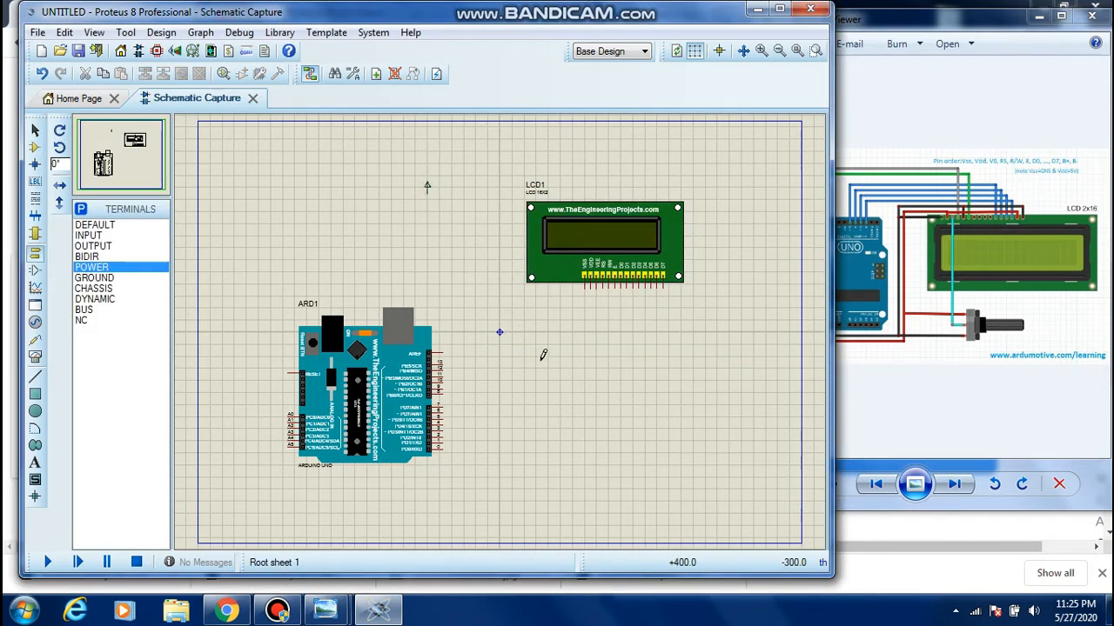
Place a GROUND terminal in the empty area below the LCD
right_click(607, 352)
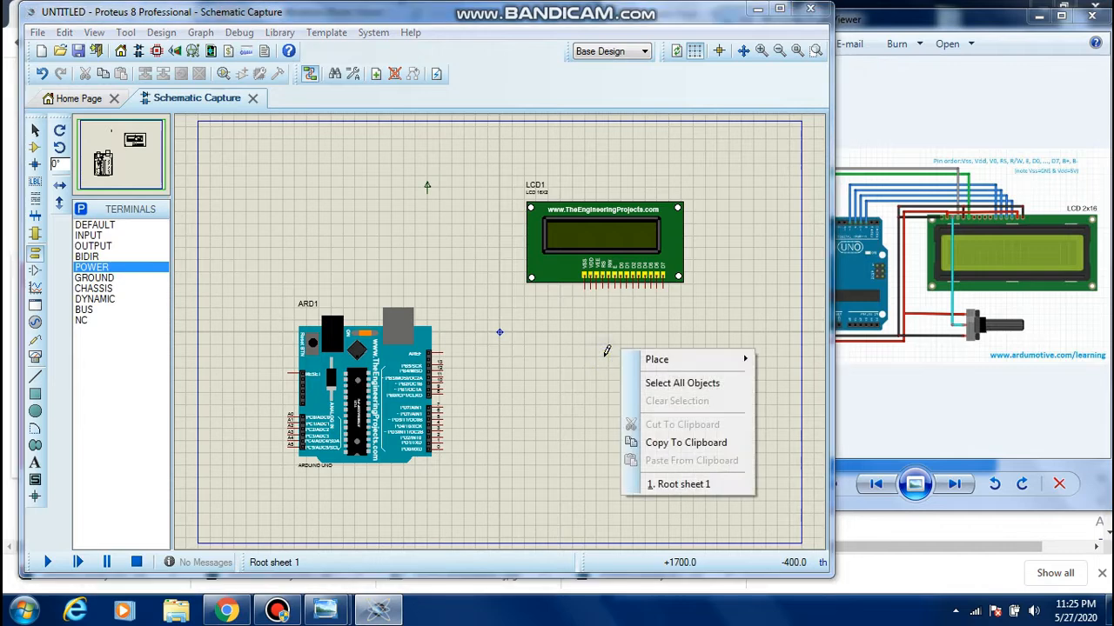
mouse_move(666, 362)
mouse_move(780, 362)
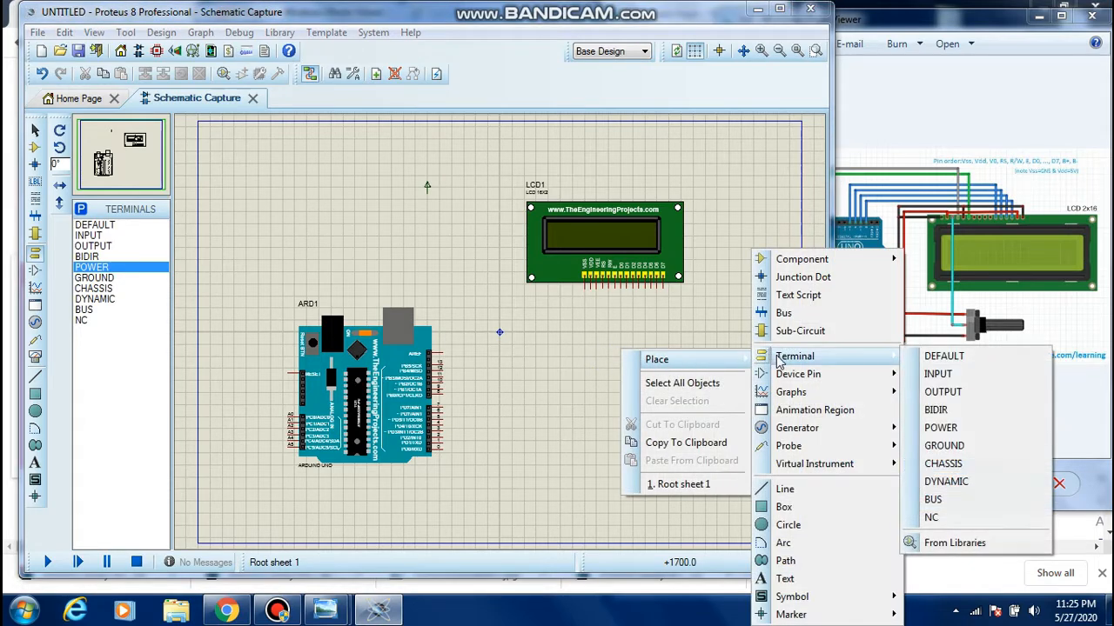
left_click(944, 445)
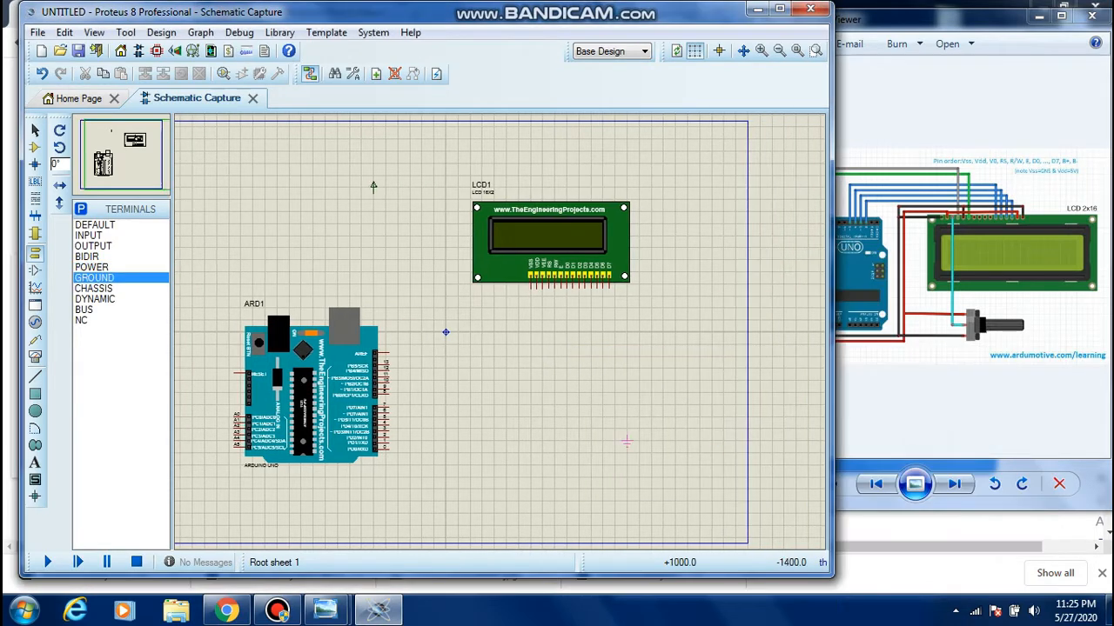
left_click(541, 393)
Wire the power terminal to the LCD's VDD pin and join the VEE pin to the same wire
key("F6")
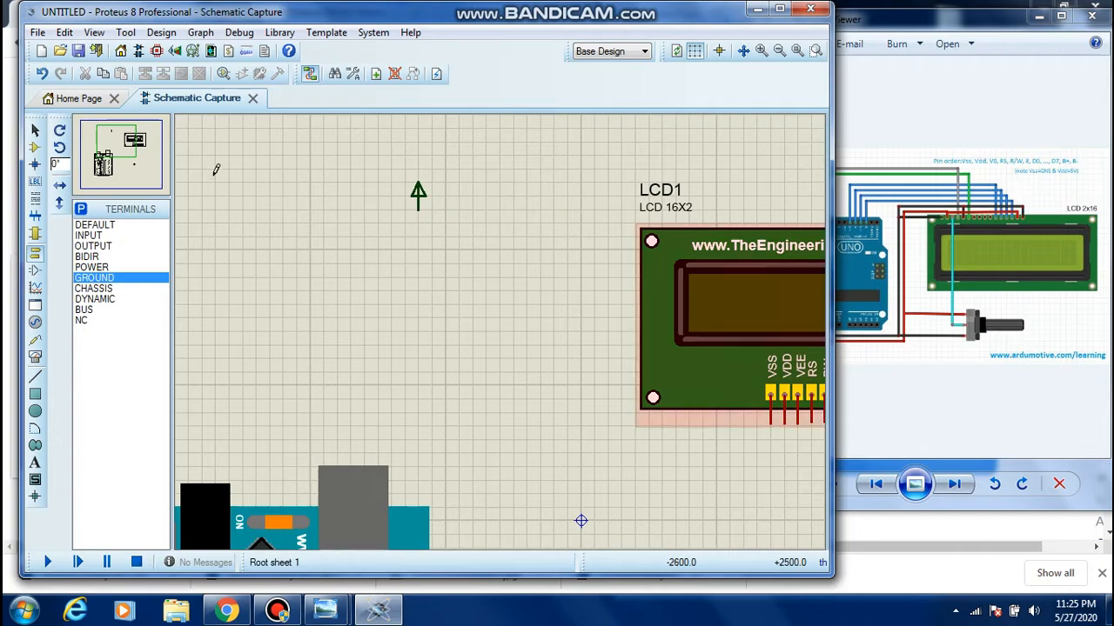
left_click(117, 151)
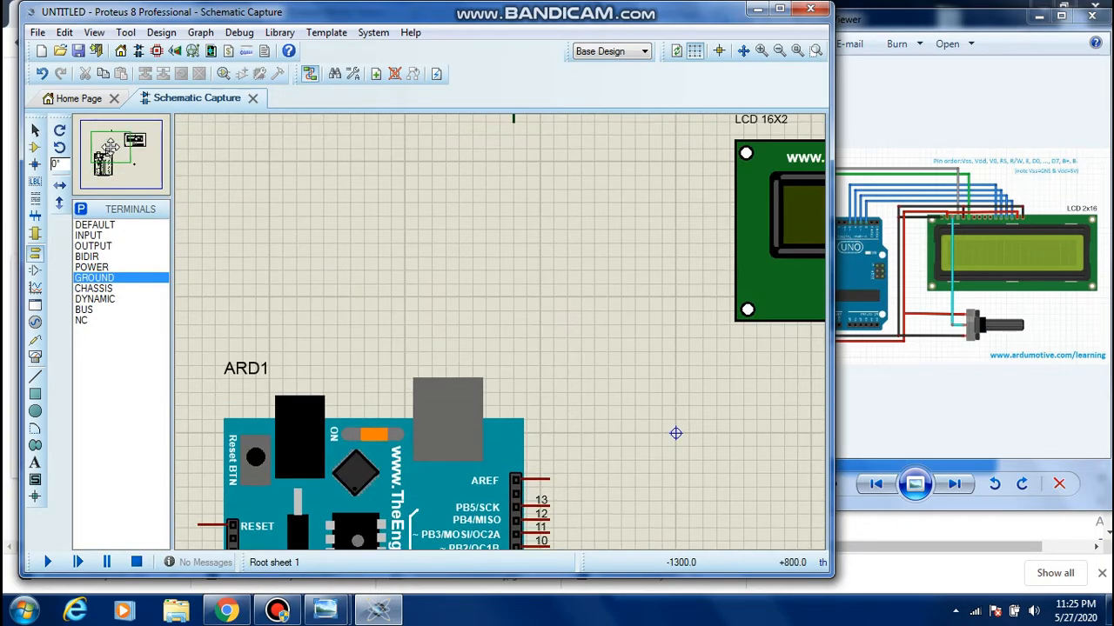
left_click(128, 146)
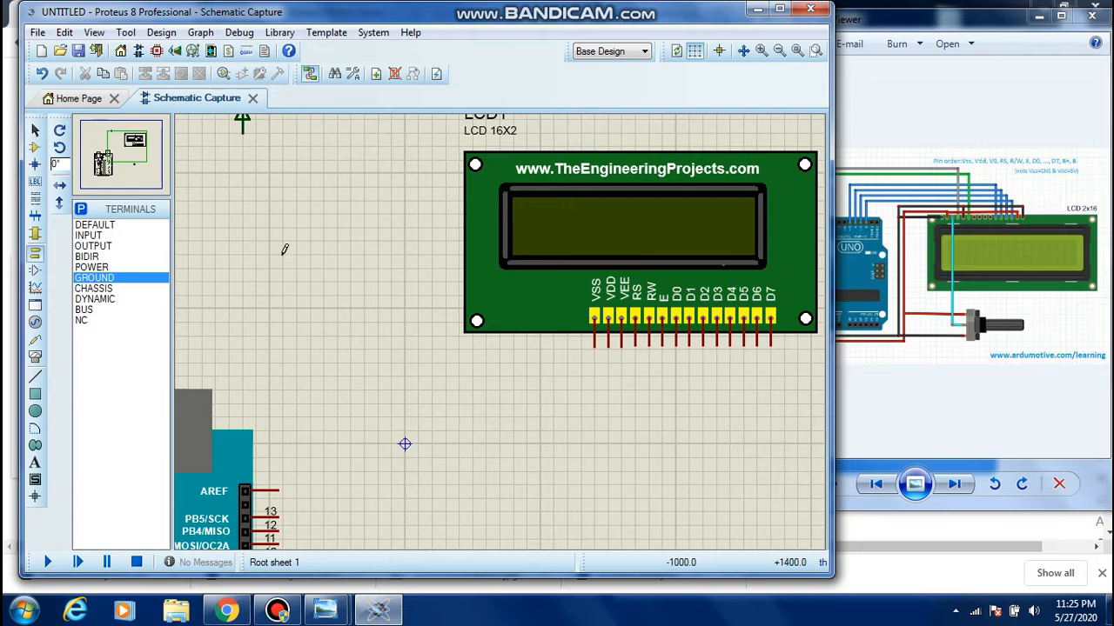
scroll(340, 268, "down", 2)
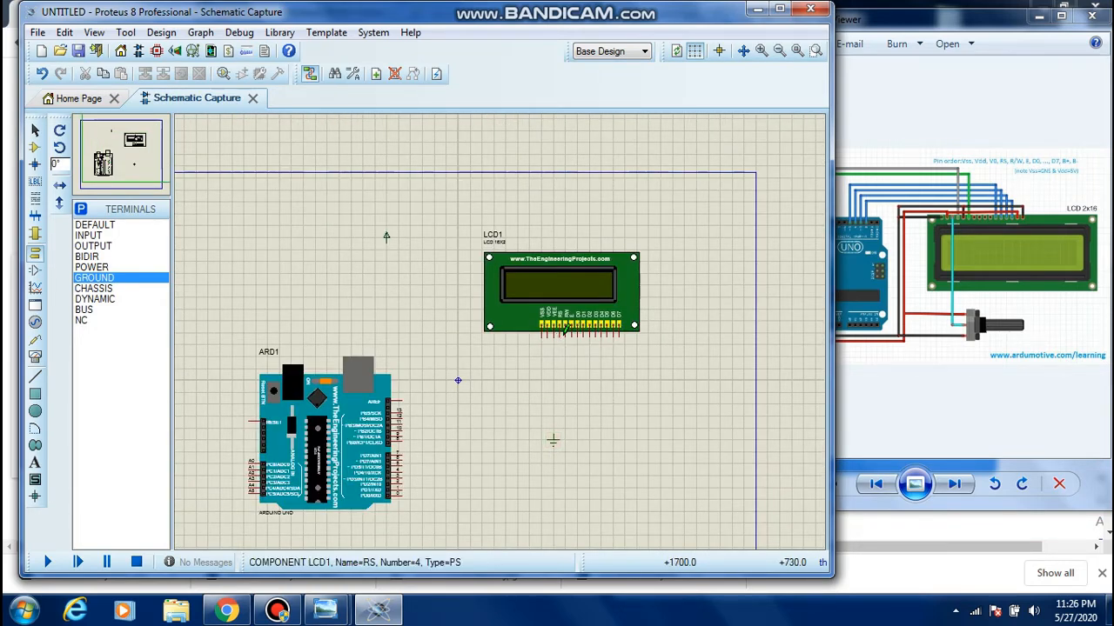
scroll(502, 325, "up", 2)
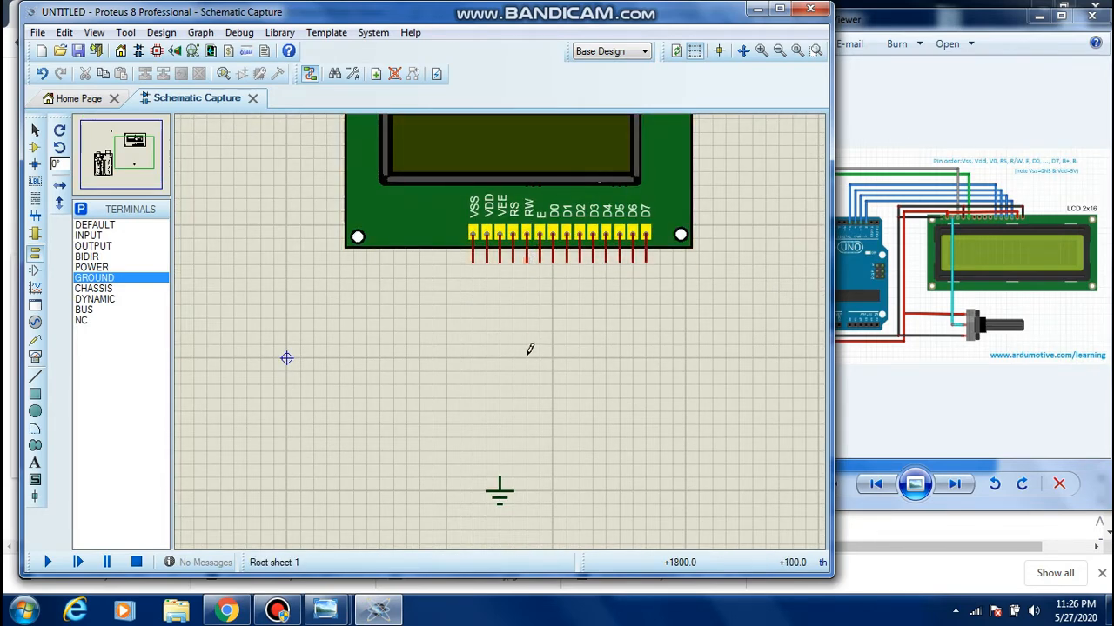
scroll(429, 352, "down", 2)
scroll(473, 330, "up", 1)
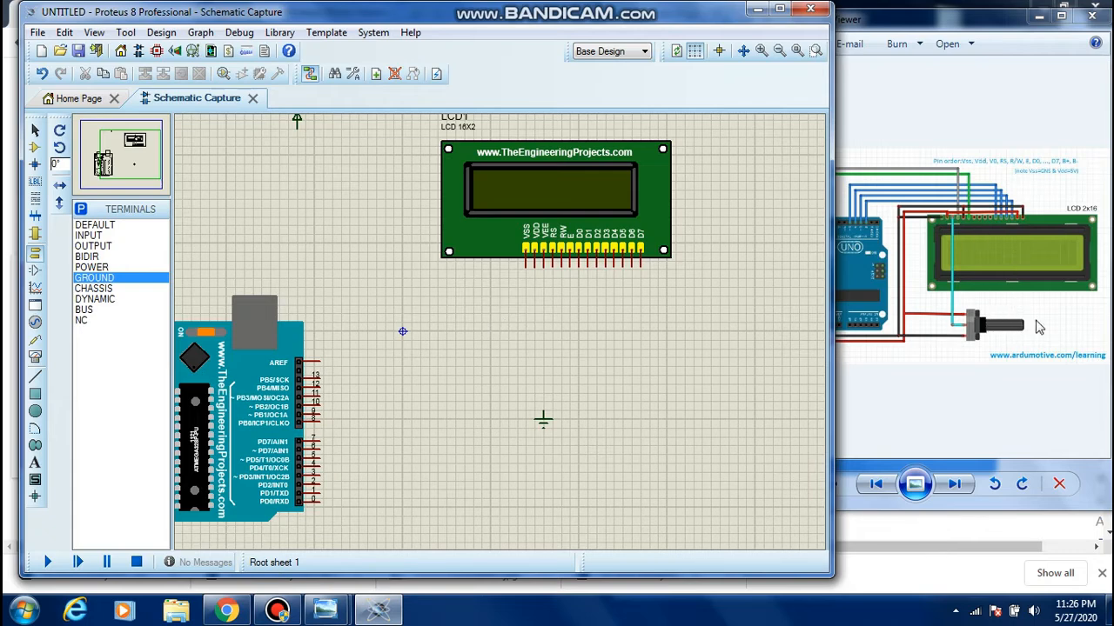
left_click(298, 122)
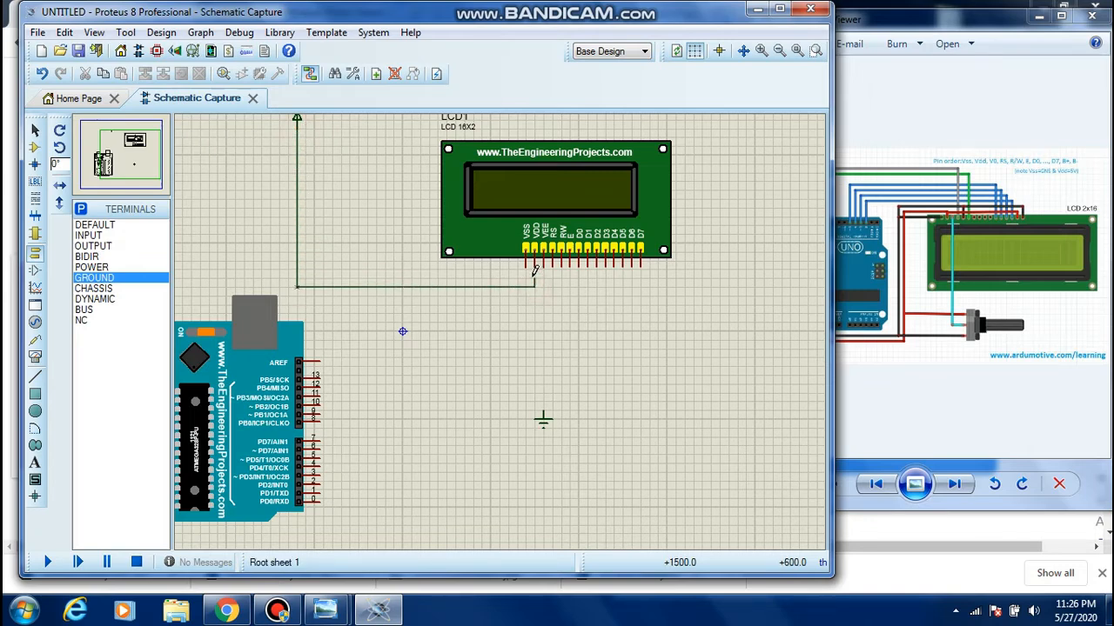
left_click(535, 267)
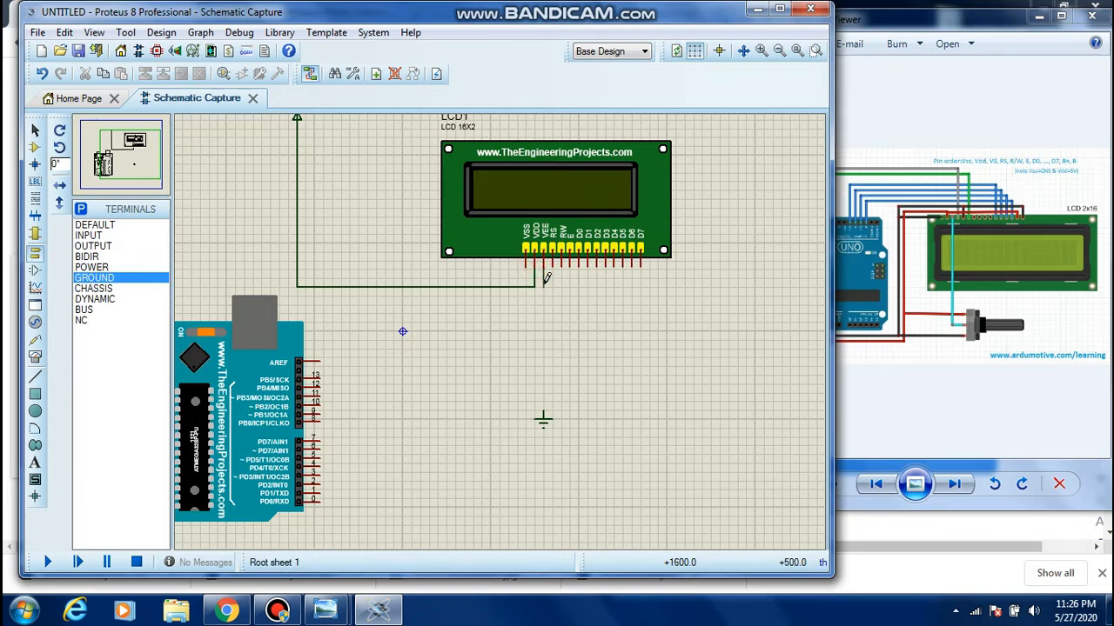
left_click(535, 286)
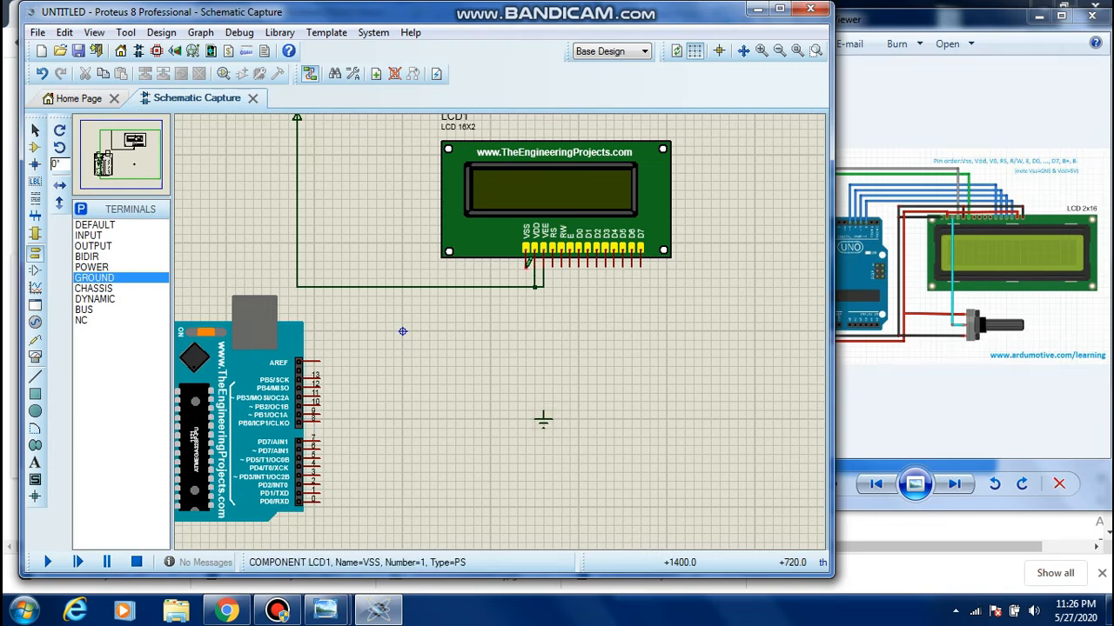
Wire the ground terminal to the LCD's VSS pin and join the RW pin to that ground wire
left_click(543, 414)
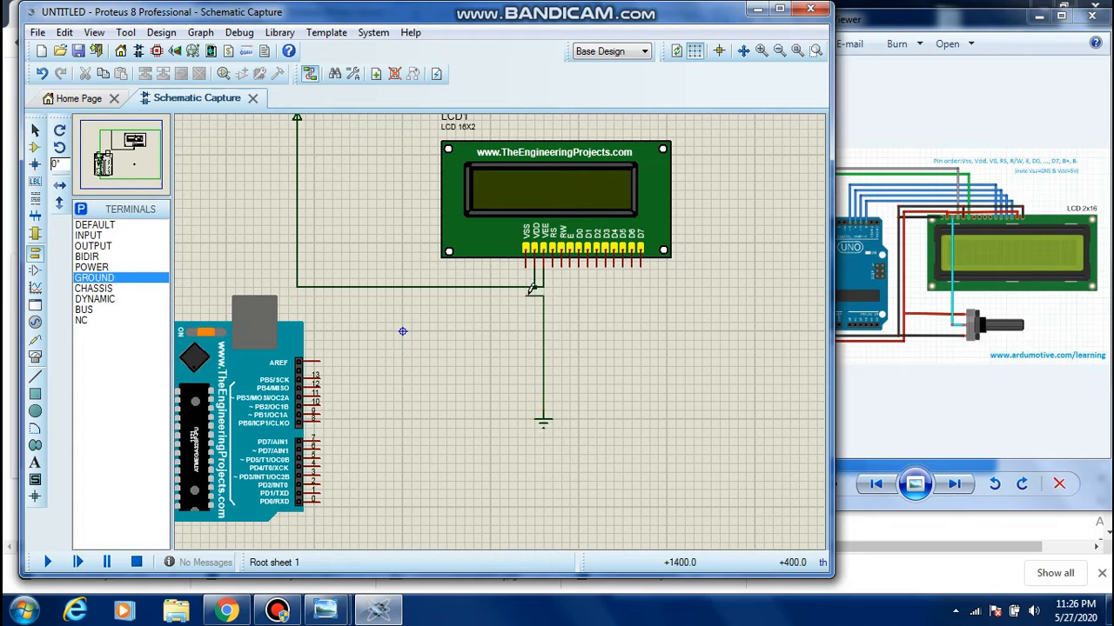
left_click(526, 267)
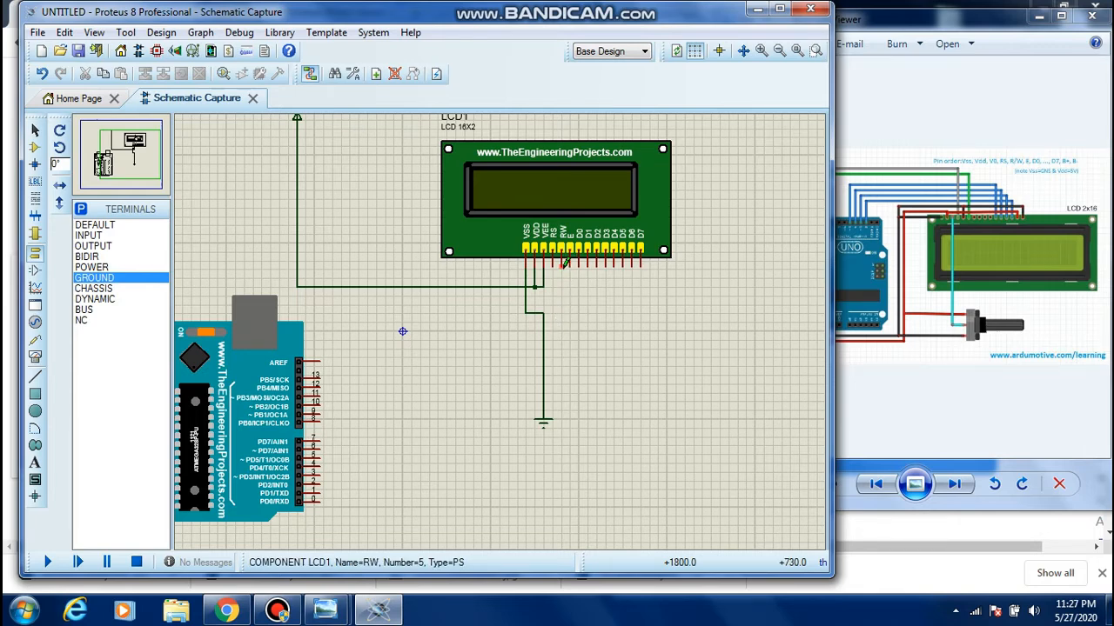
left_click(543, 311)
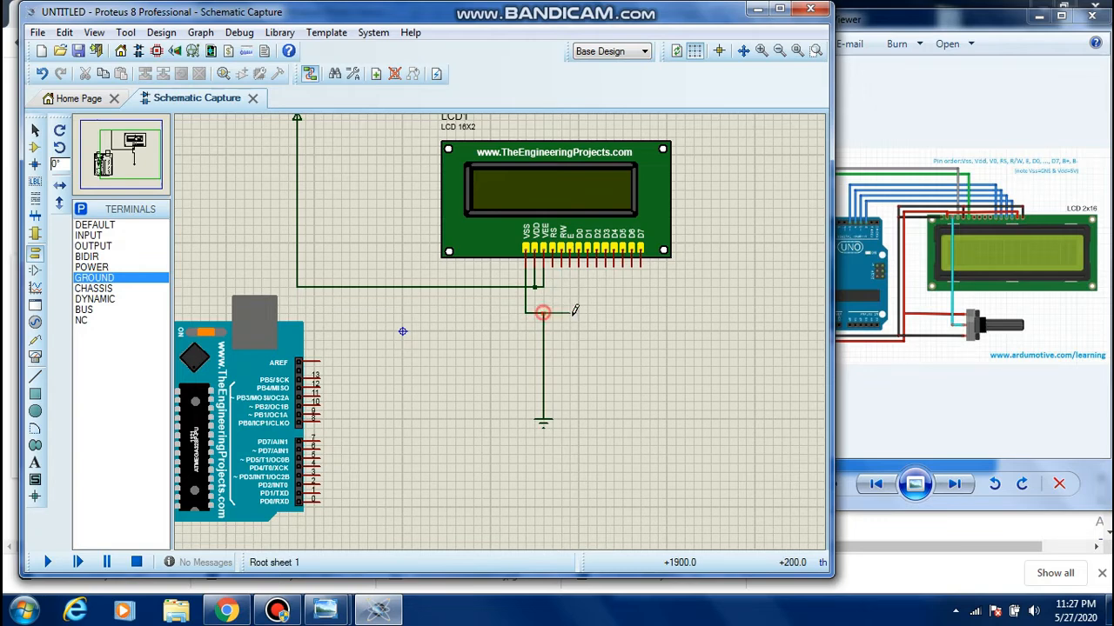
left_click(562, 261)
Following the lcd wiring picture, wire Arduino pin 12 to the LCD's RS pin and pin 11 to its E pin
left_click(911, 398)
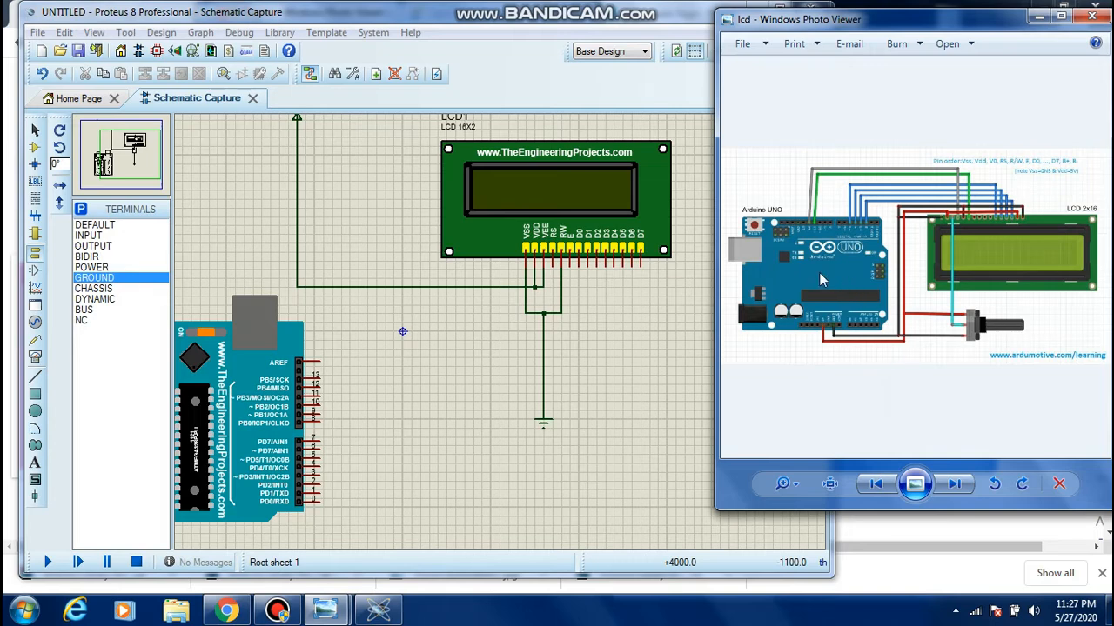
scroll(819, 273, "up", 1)
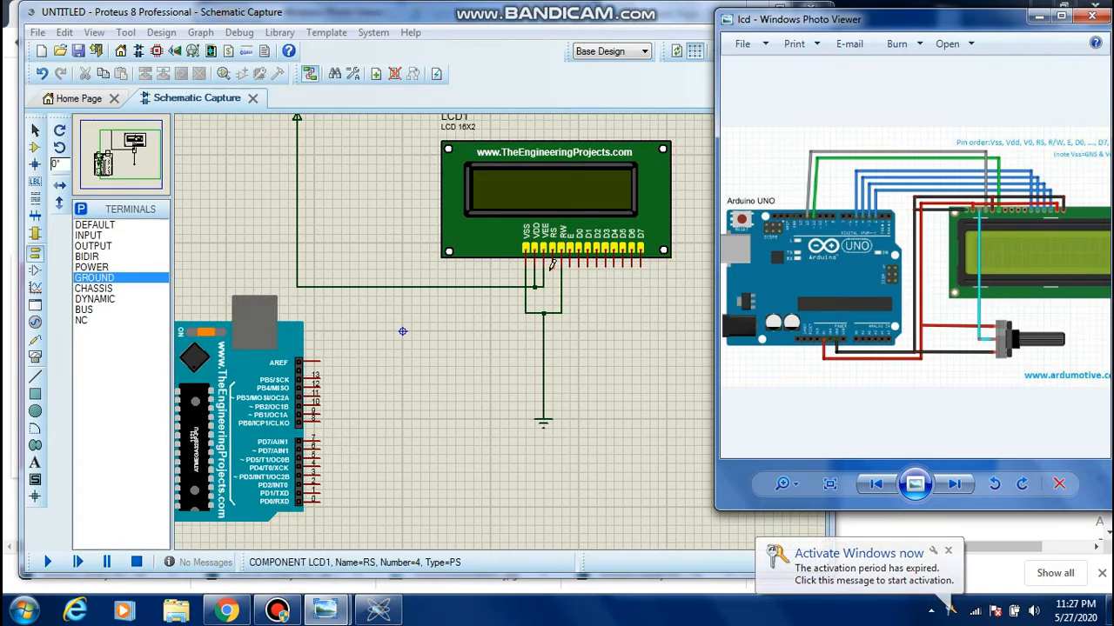
left_click(322, 379)
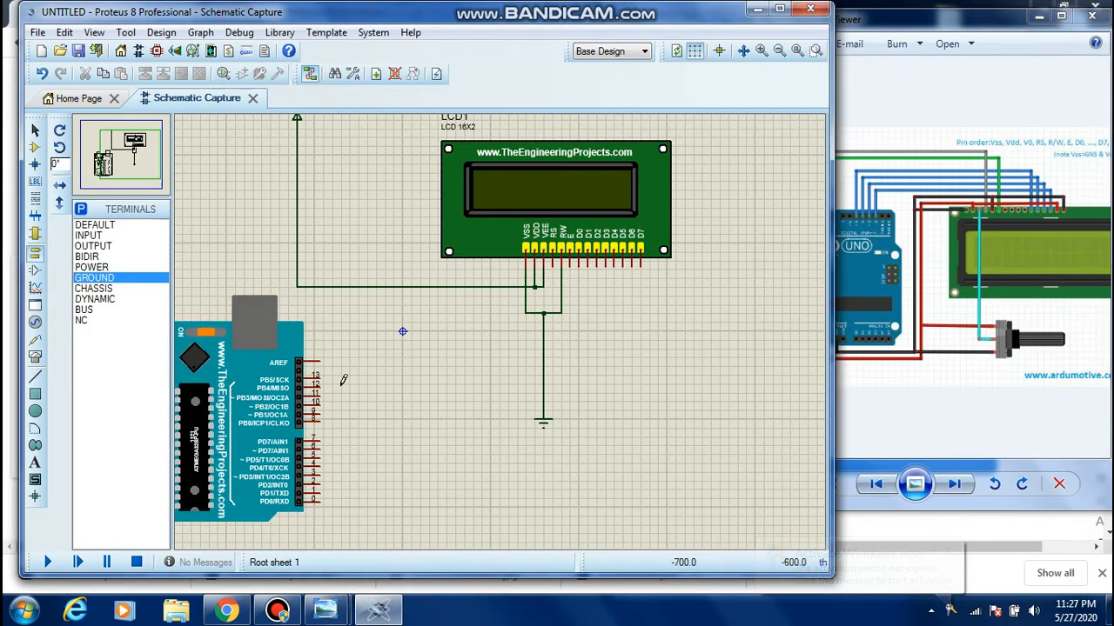
left_click(323, 380)
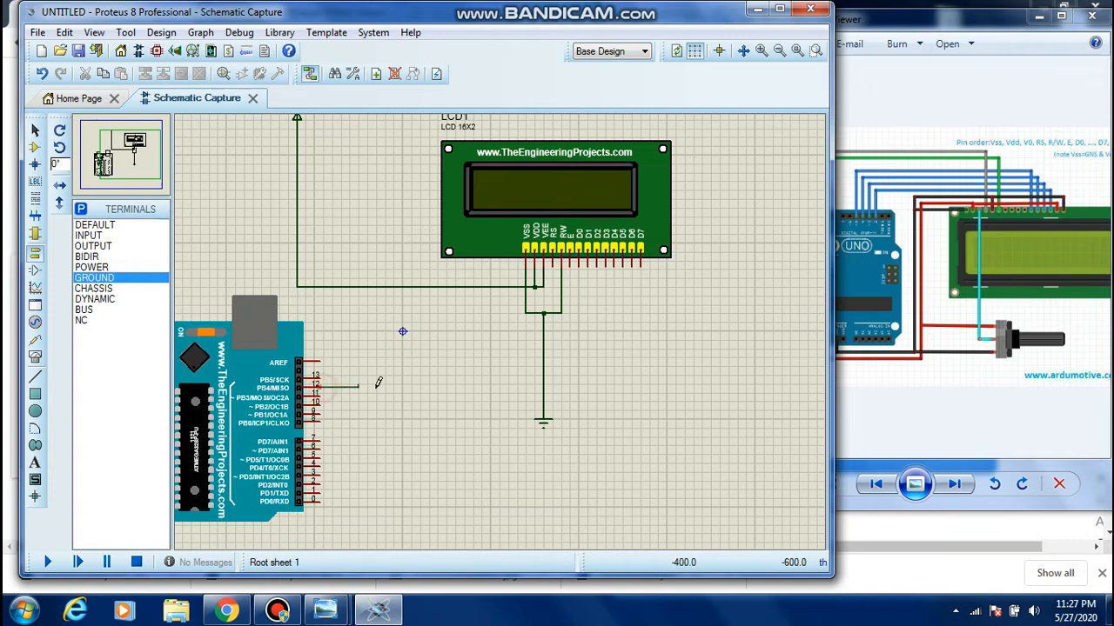
left_click(543, 366)
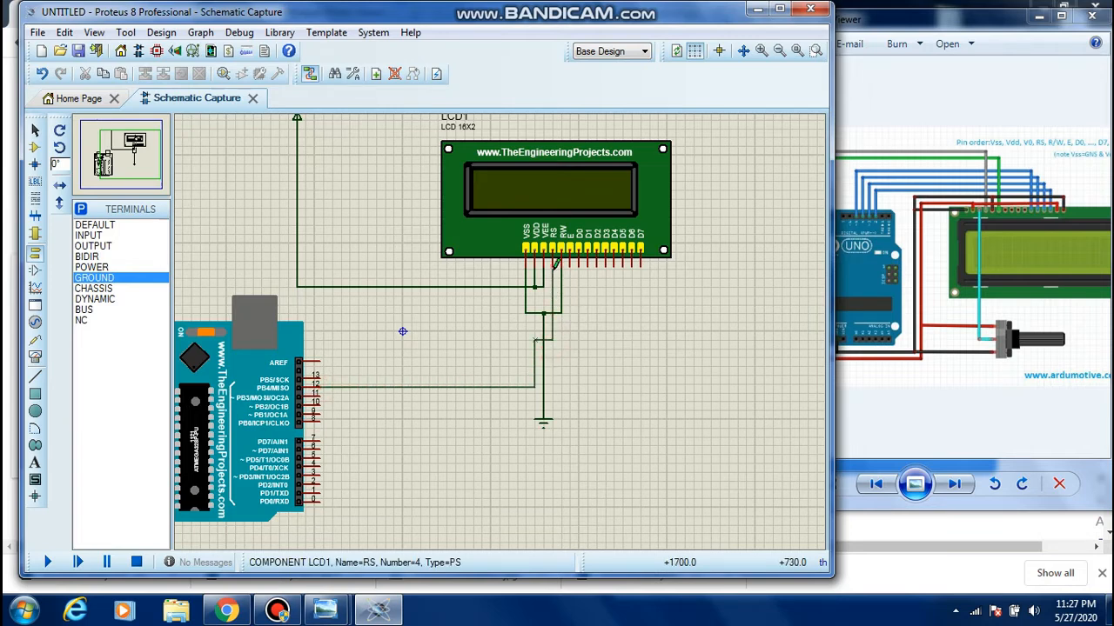
left_click(555, 261)
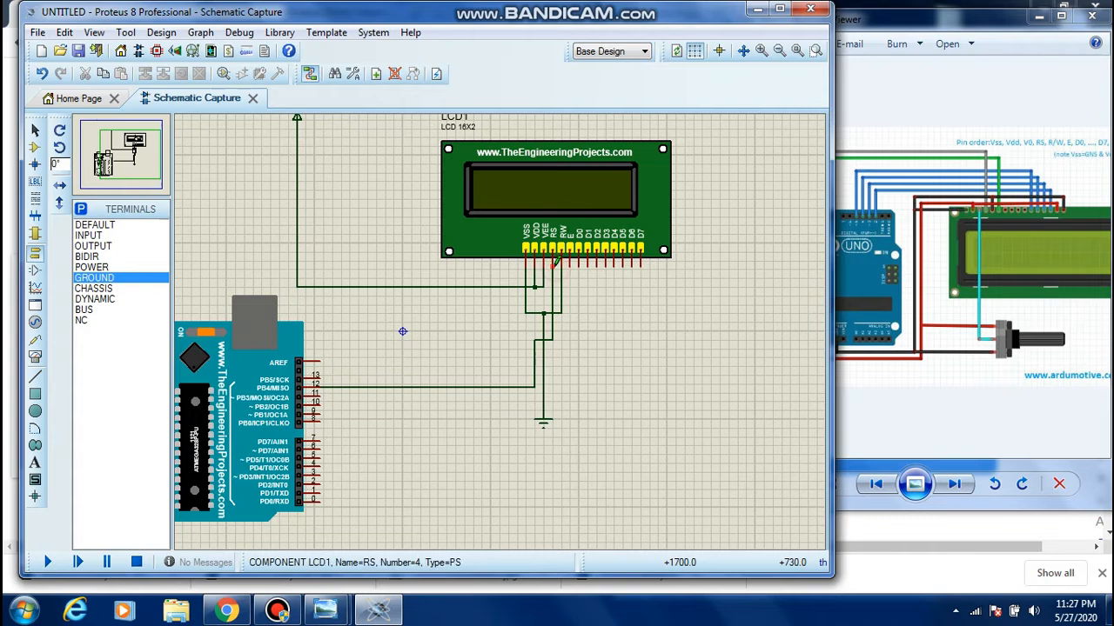
left_click(322, 390)
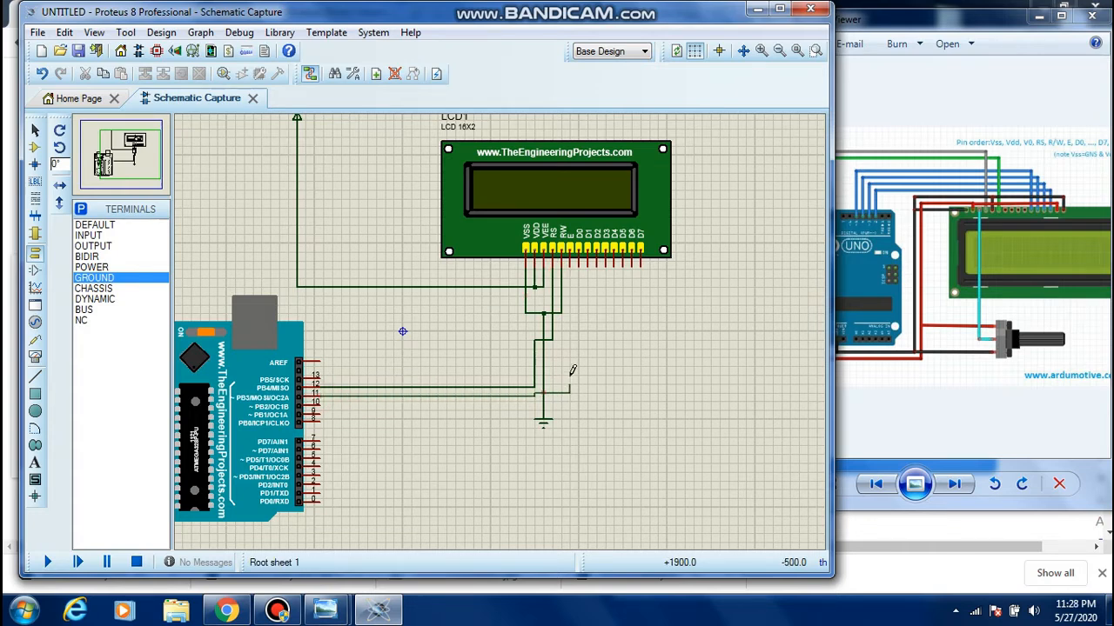
left_click(571, 260)
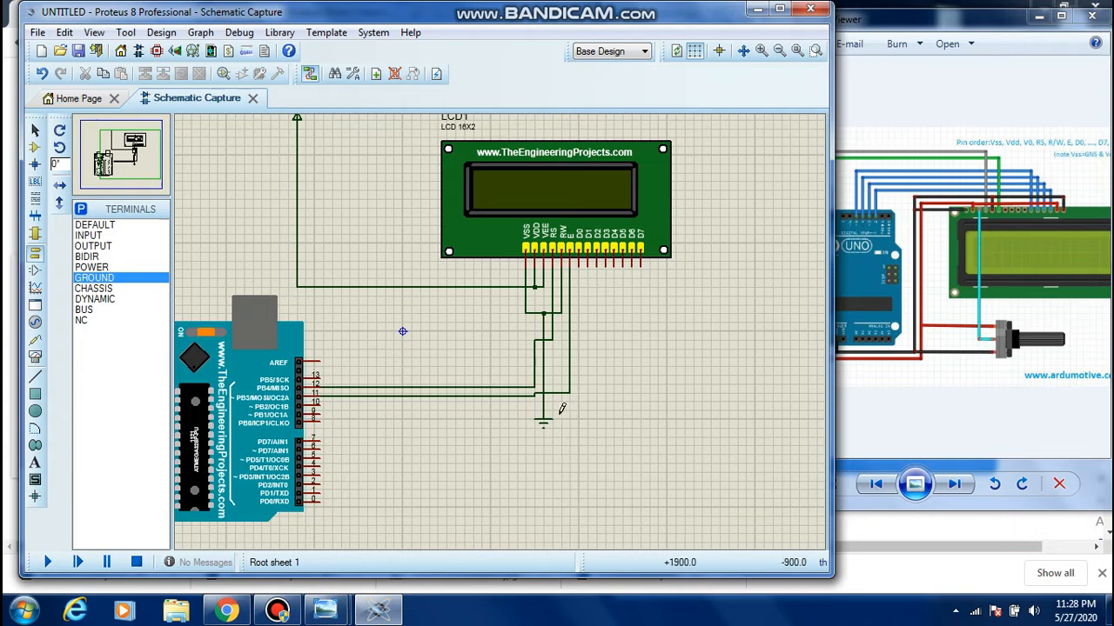
Wire Arduino pins 5, 4, 3 and 2 to the LCD's D4, D5, D6 and D7 pins respectively
left_click(317, 455)
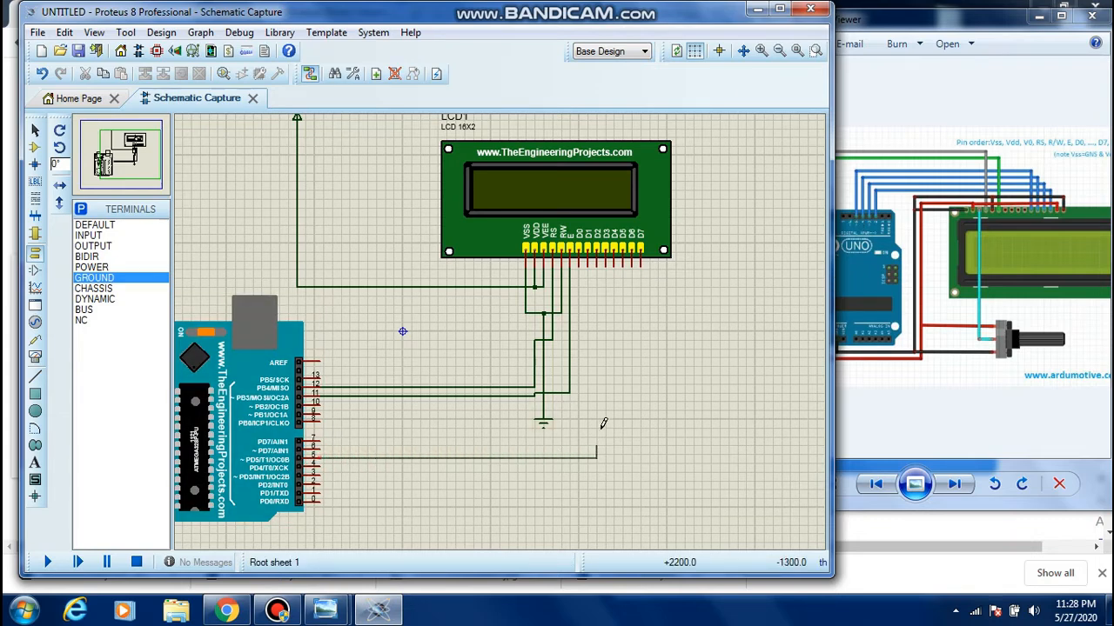
left_click(617, 265)
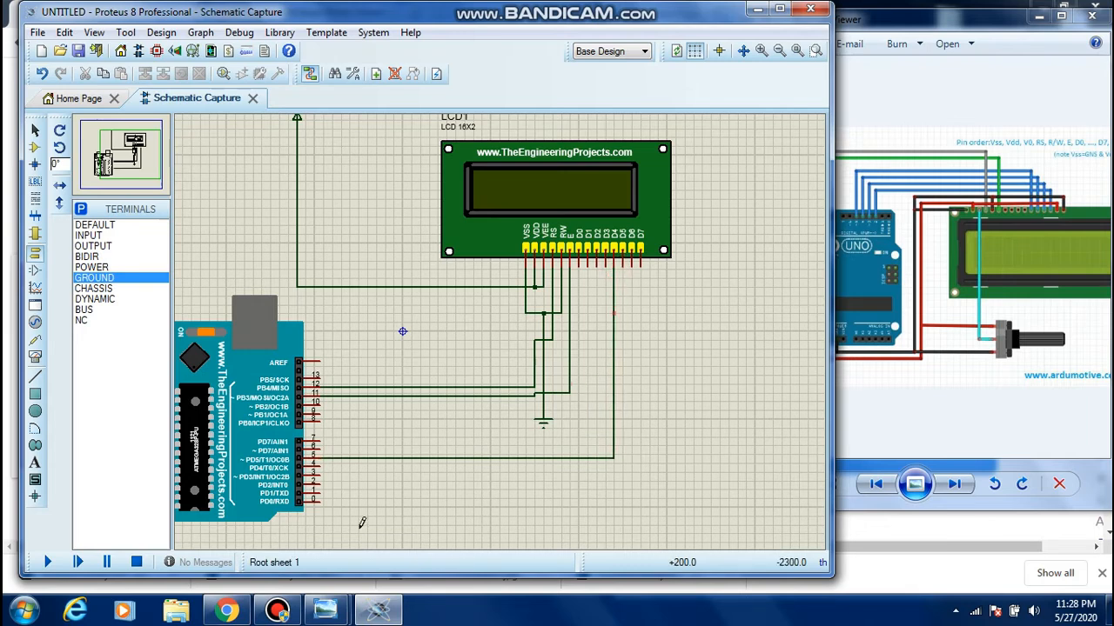
left_click(319, 467)
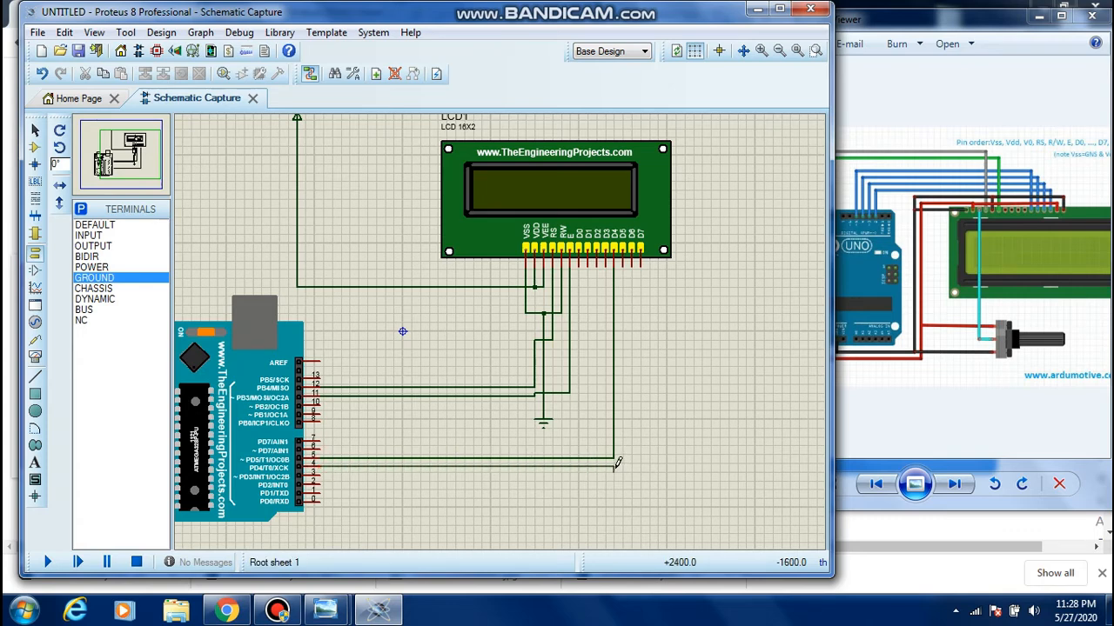
left_click(624, 263)
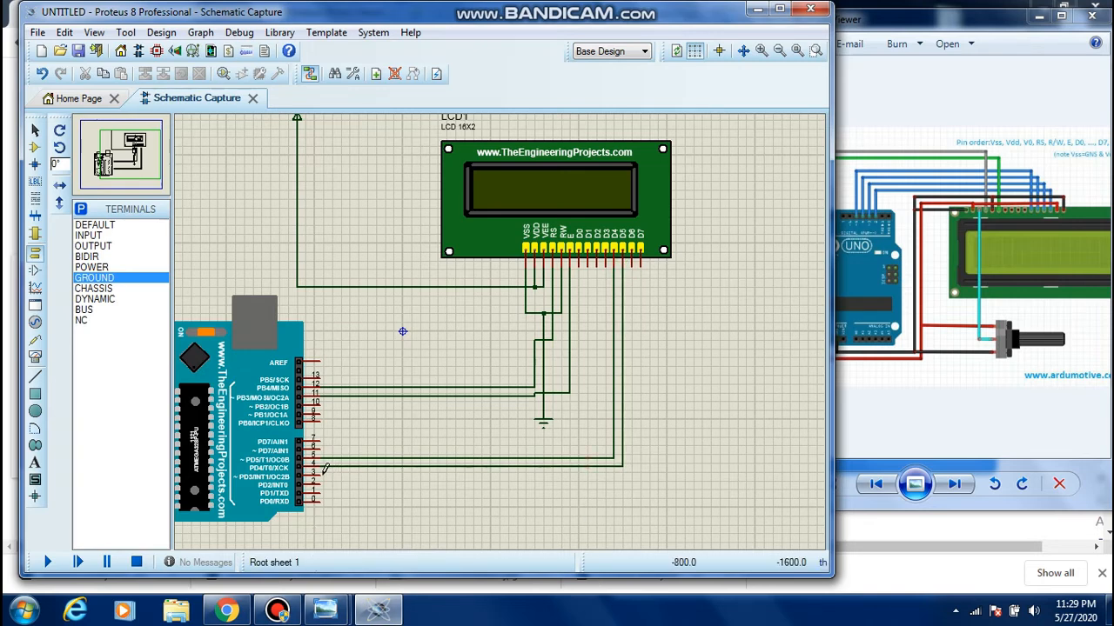
left_click(320, 471)
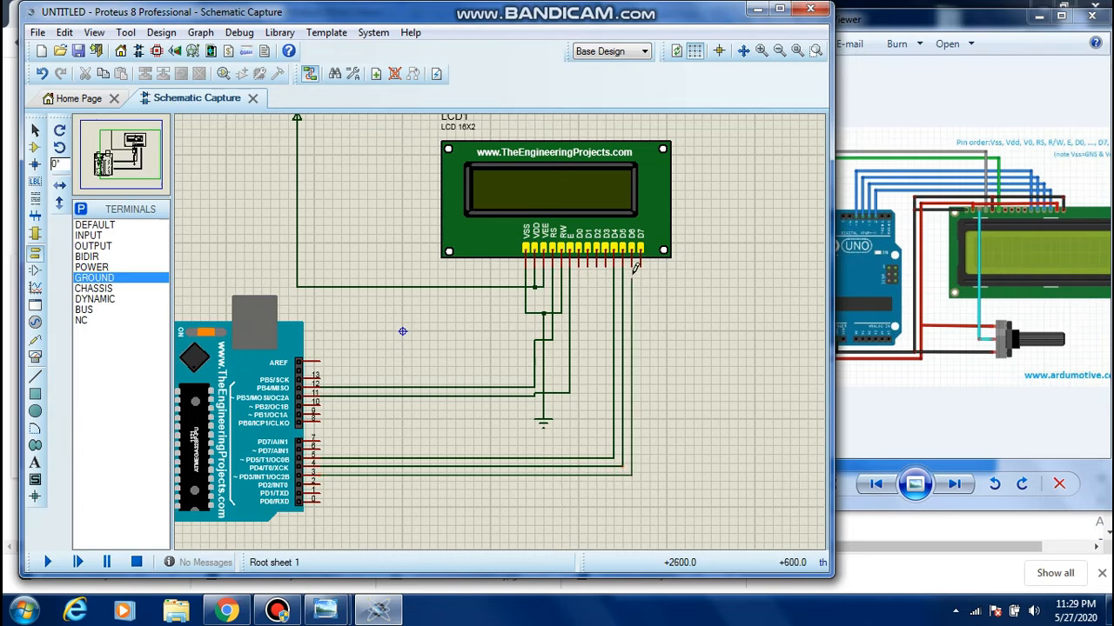
left_click(632, 263)
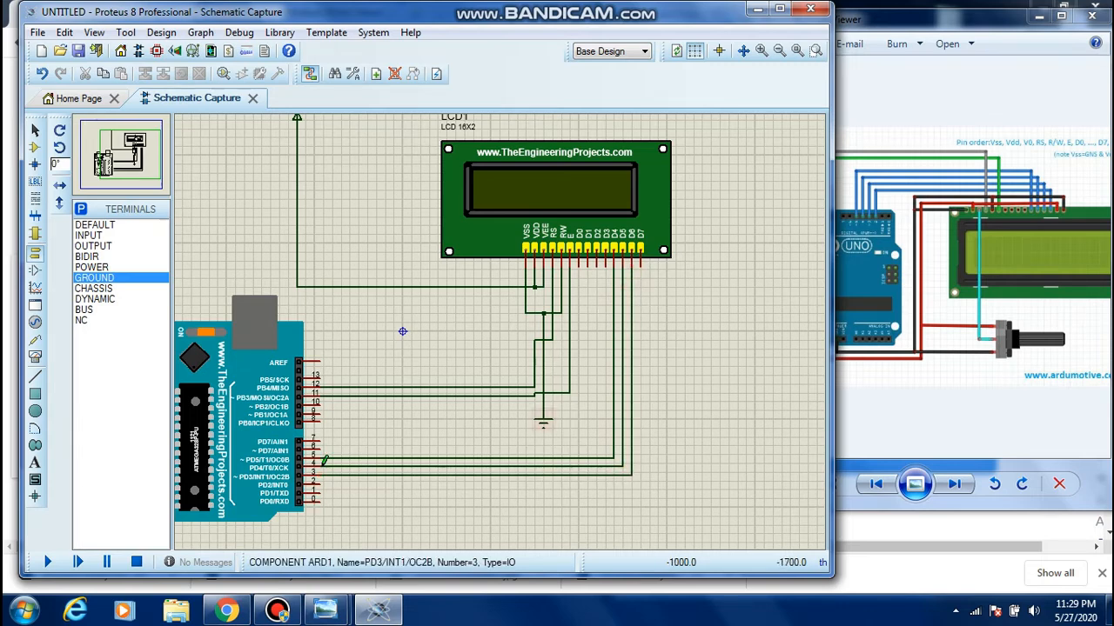
left_click(322, 477)
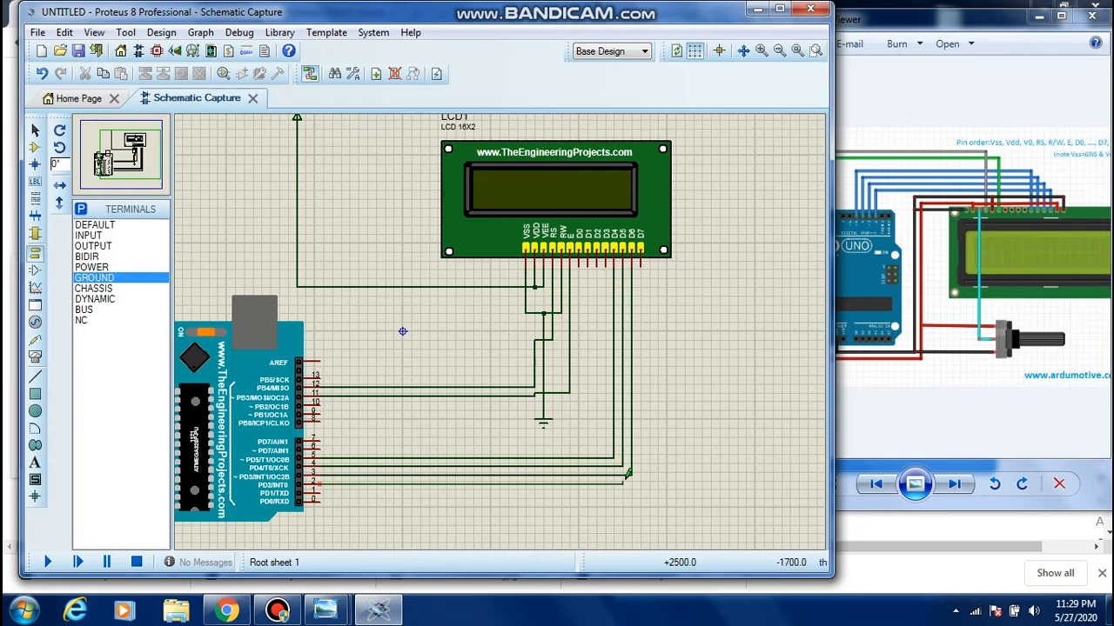
left_click(643, 261)
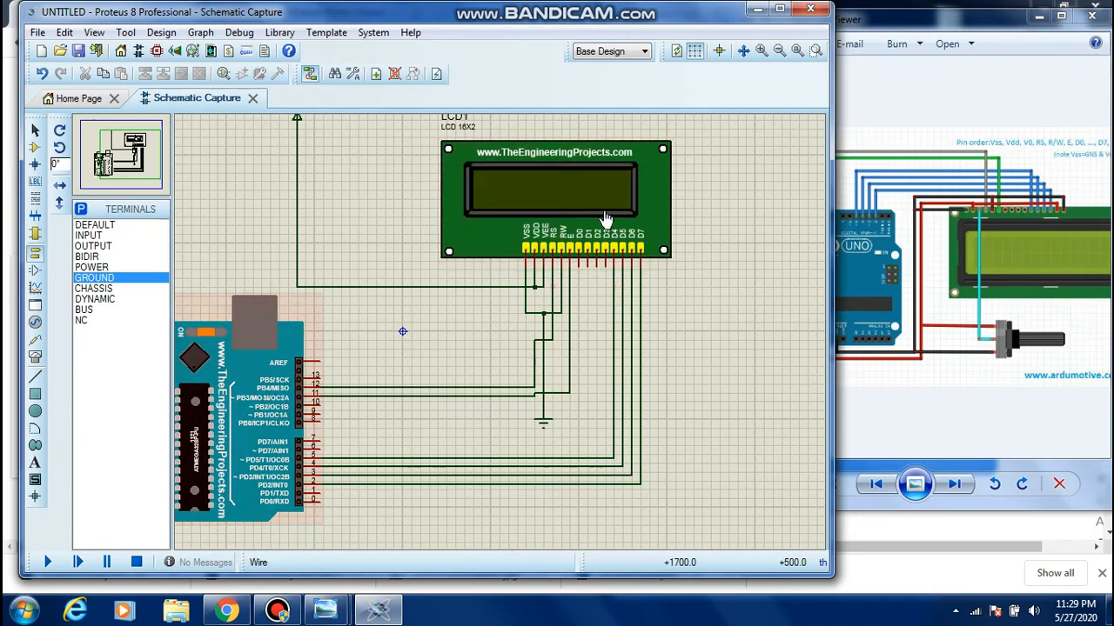
Launch the Arduino IDE and look over the circuit notes in the HelloWorld sketch
left_click(779, 9)
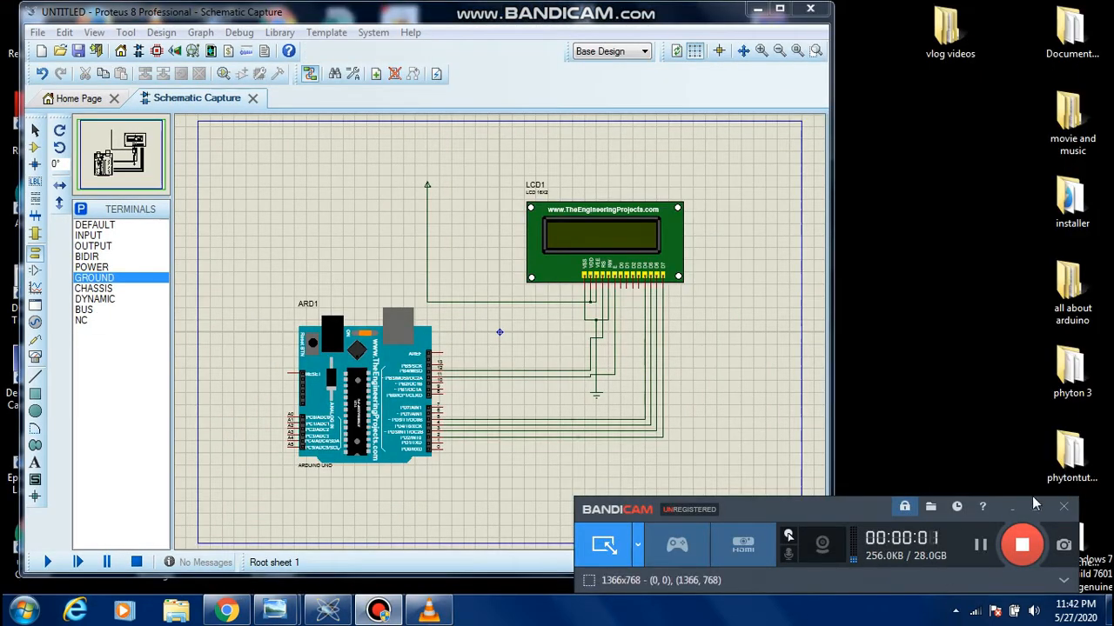
left_click(1010, 511)
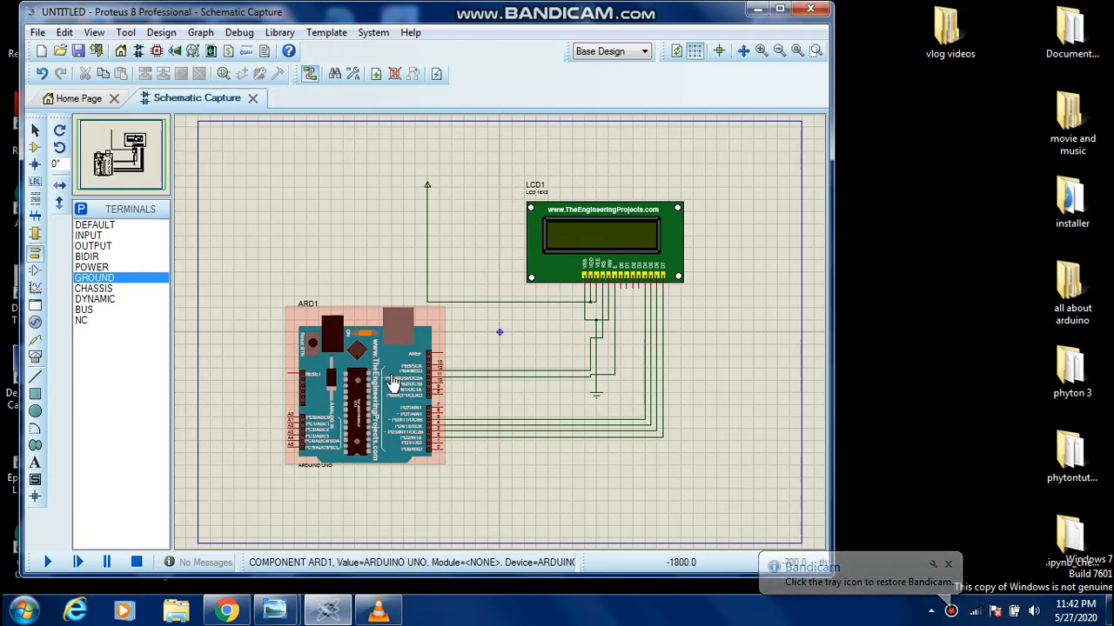
left_click(24, 610)
left_click(135, 386)
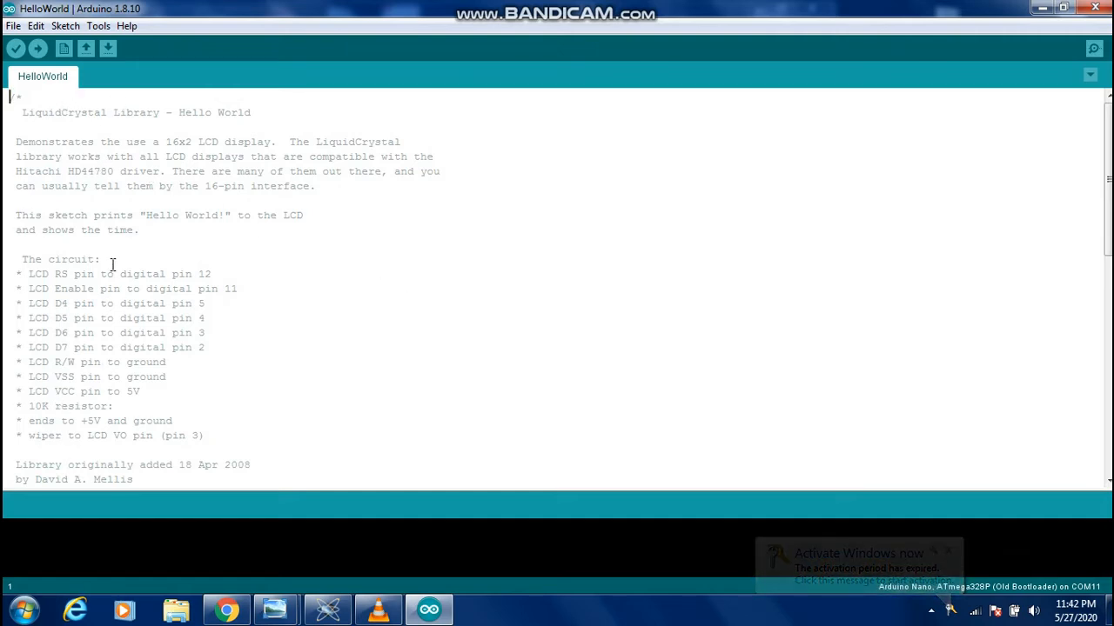
scroll(112, 265, "down", 4)
scroll(134, 329, "down", 4)
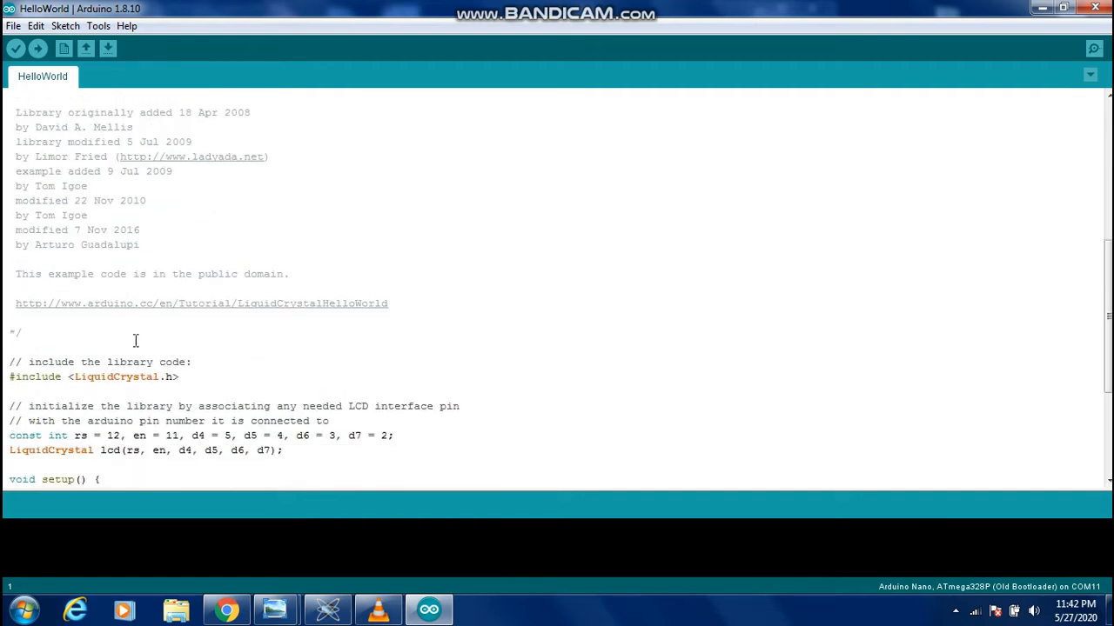
scroll(135, 348, "up", 5)
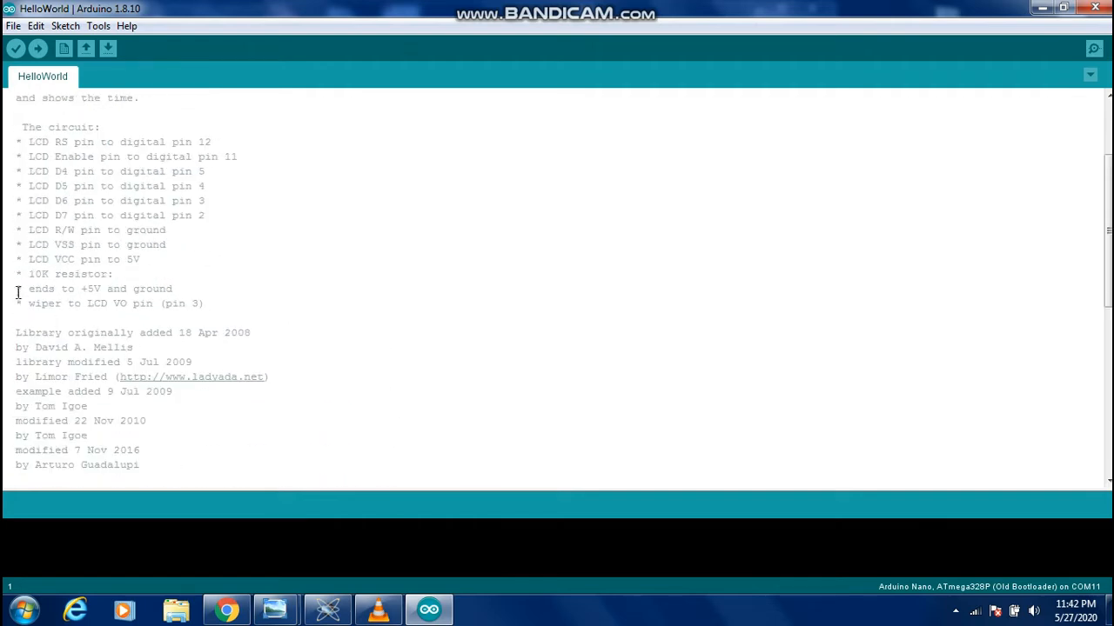
Open the HelloWorld example of the LiquidCrystal library
left_click(13, 27)
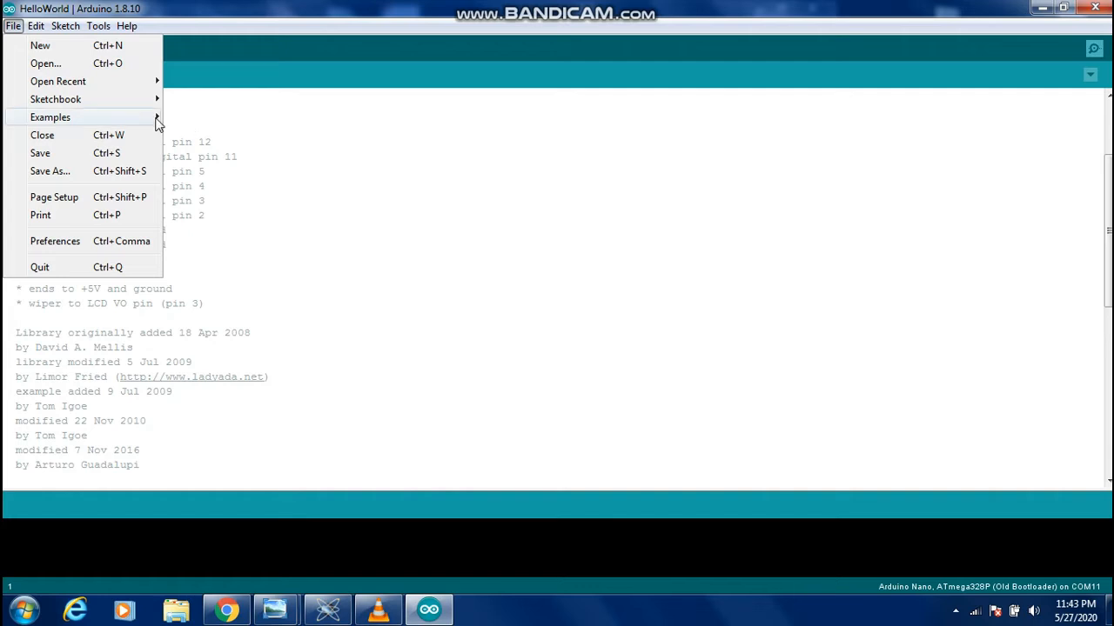
mouse_move(157, 123)
mouse_move(213, 487)
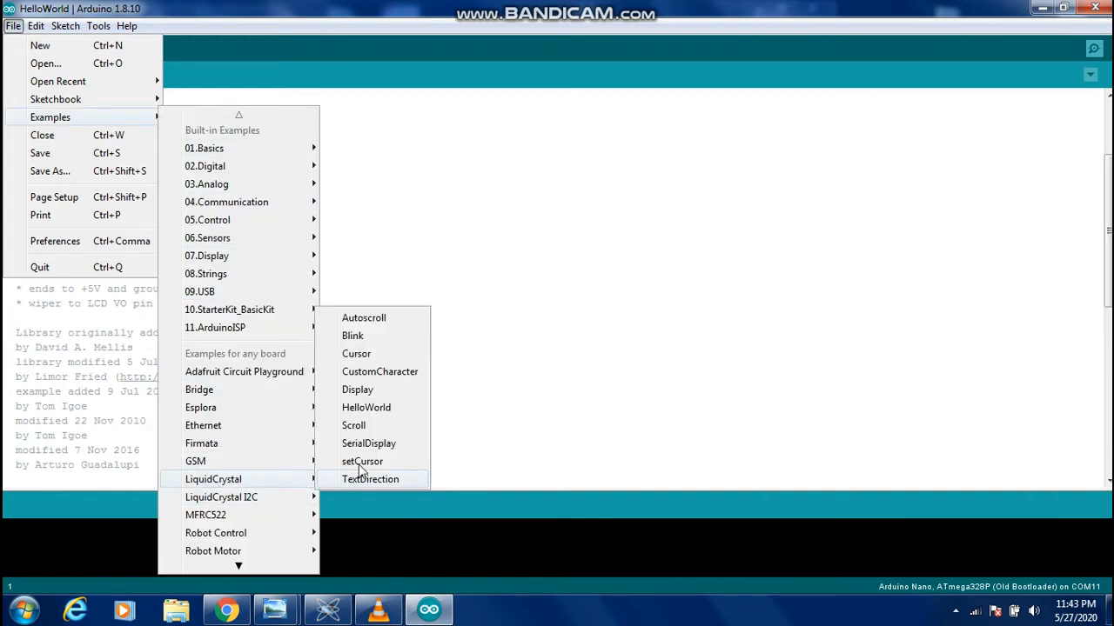
left_click(361, 407)
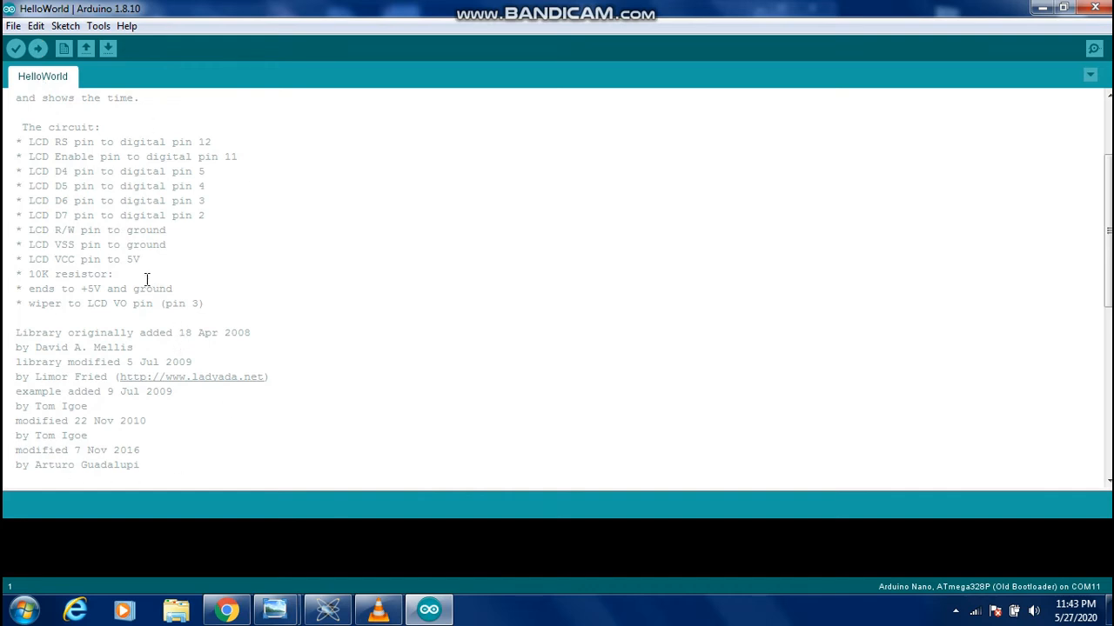
Review the sketch's library include and LCD pin constants, and bring up the lcd wiring picture for comparison
scroll(147, 279, "down", 4)
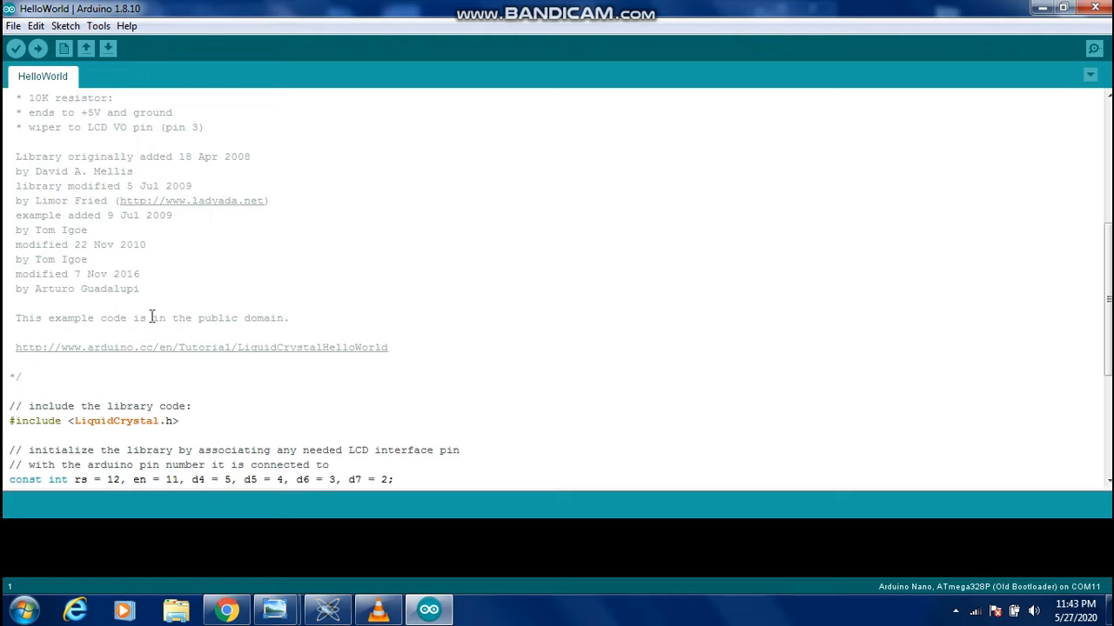
scroll(157, 353, "down", 2)
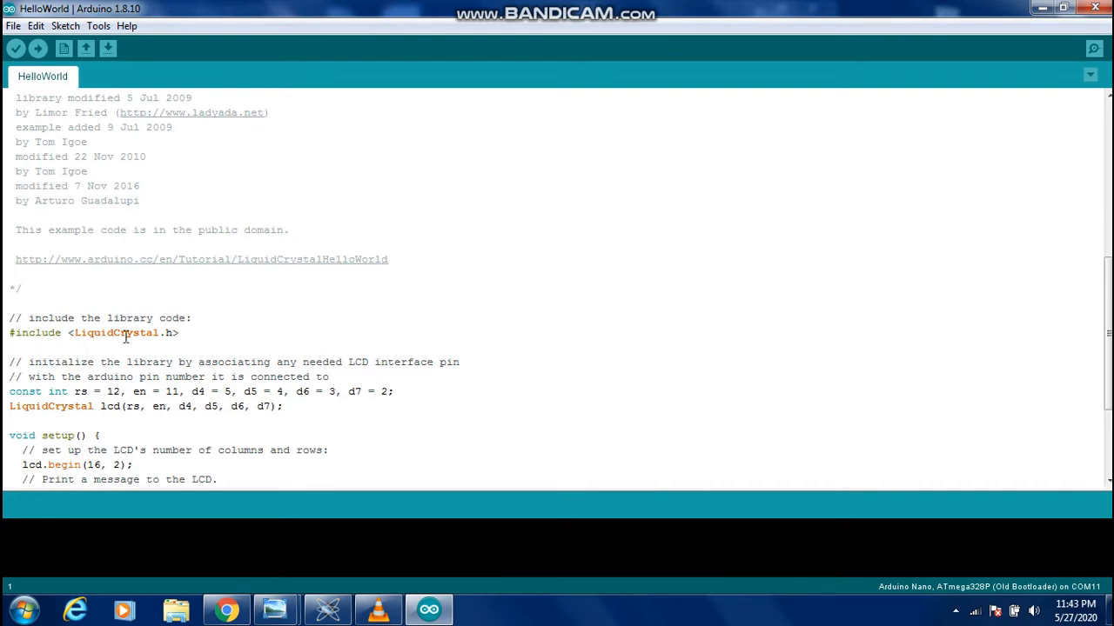
scroll(244, 339, "down", 2)
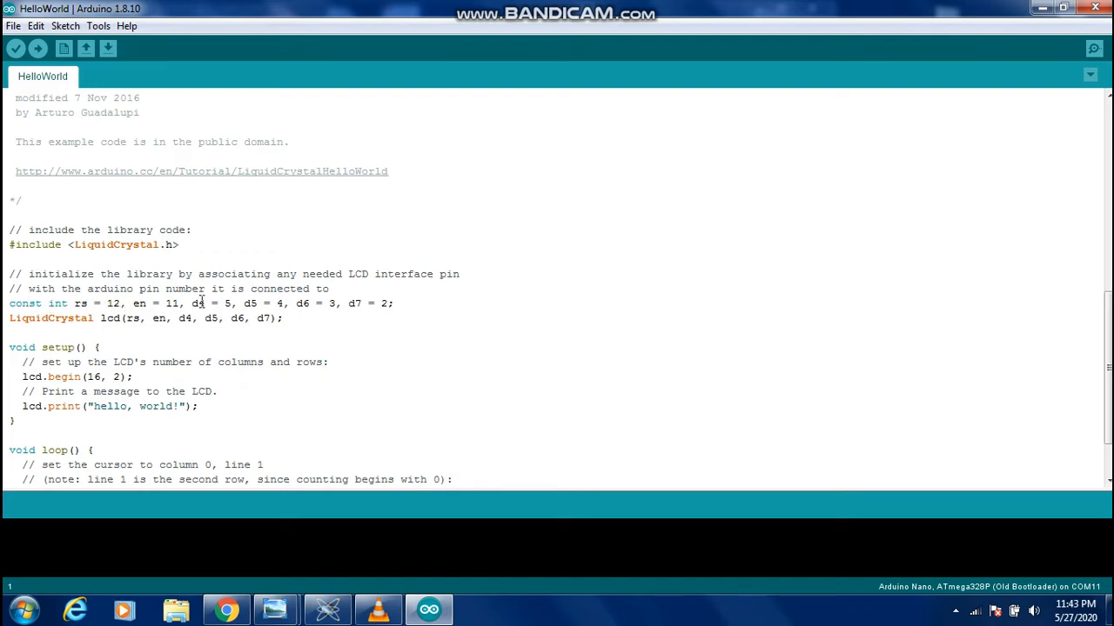
mouse_move(274, 609)
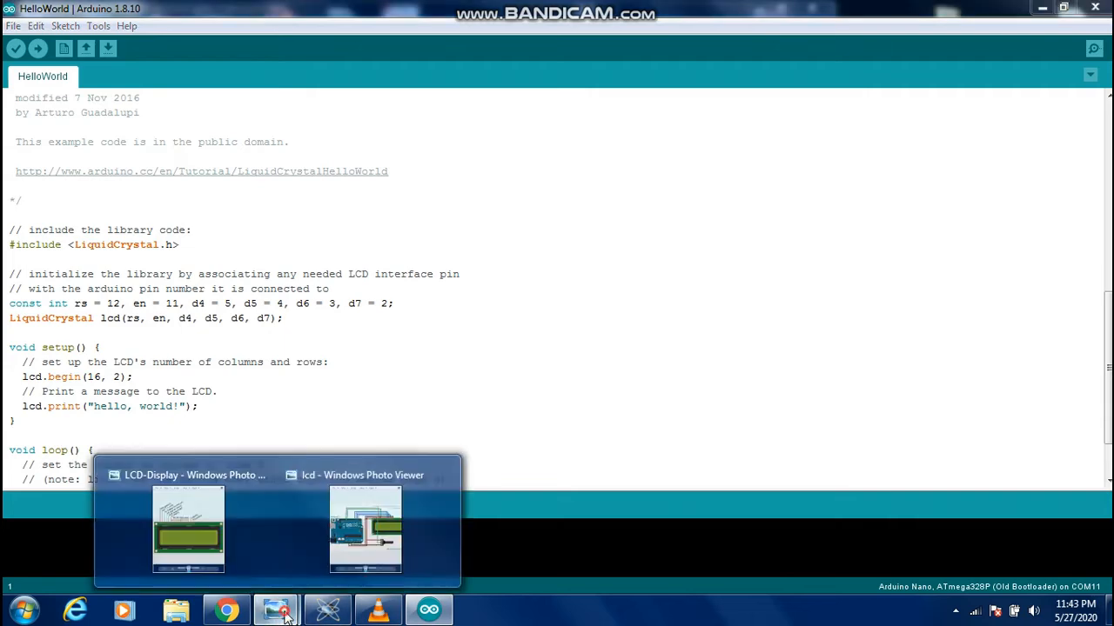
left_click(355, 553)
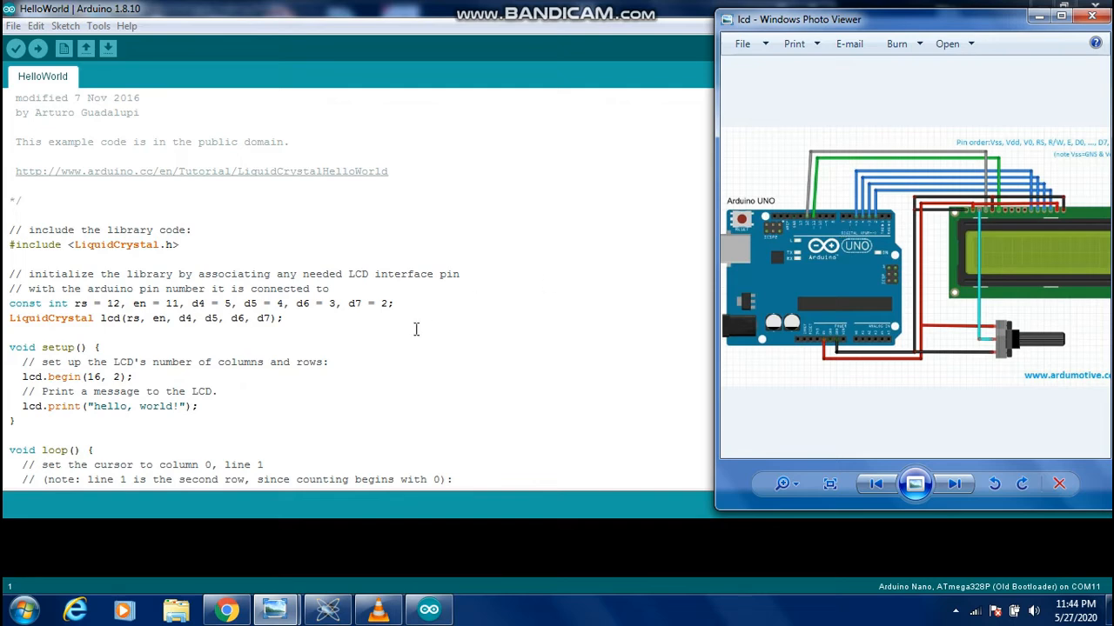
Clear the d4 pin number in the pin constants line and re-enter it as 5
double_click(224, 303)
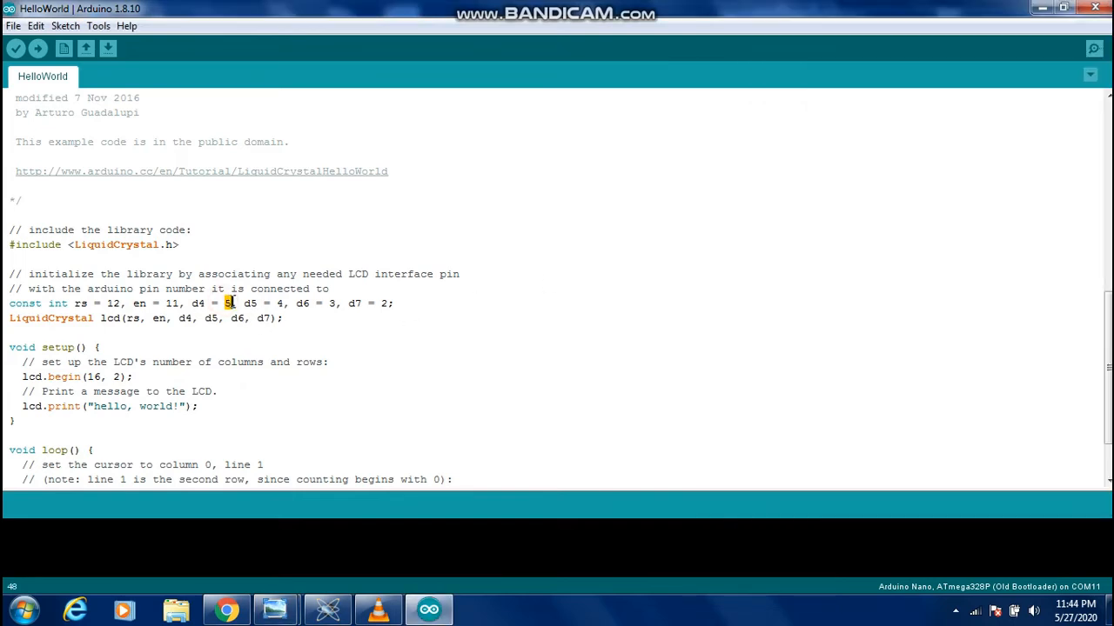
type("6")
key("BackSpace")
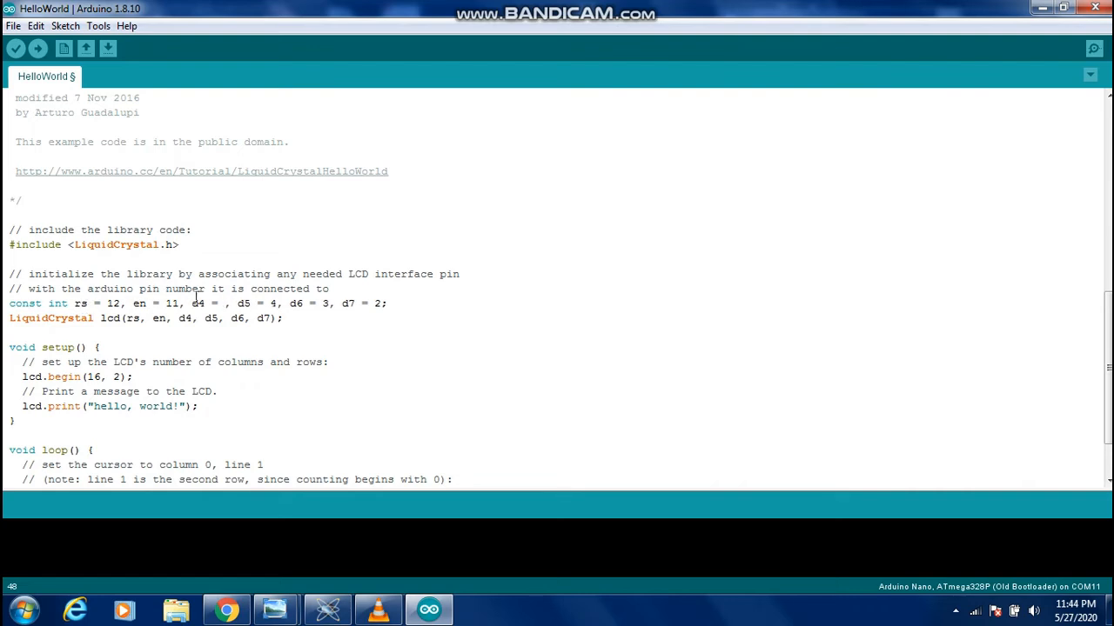
type("5")
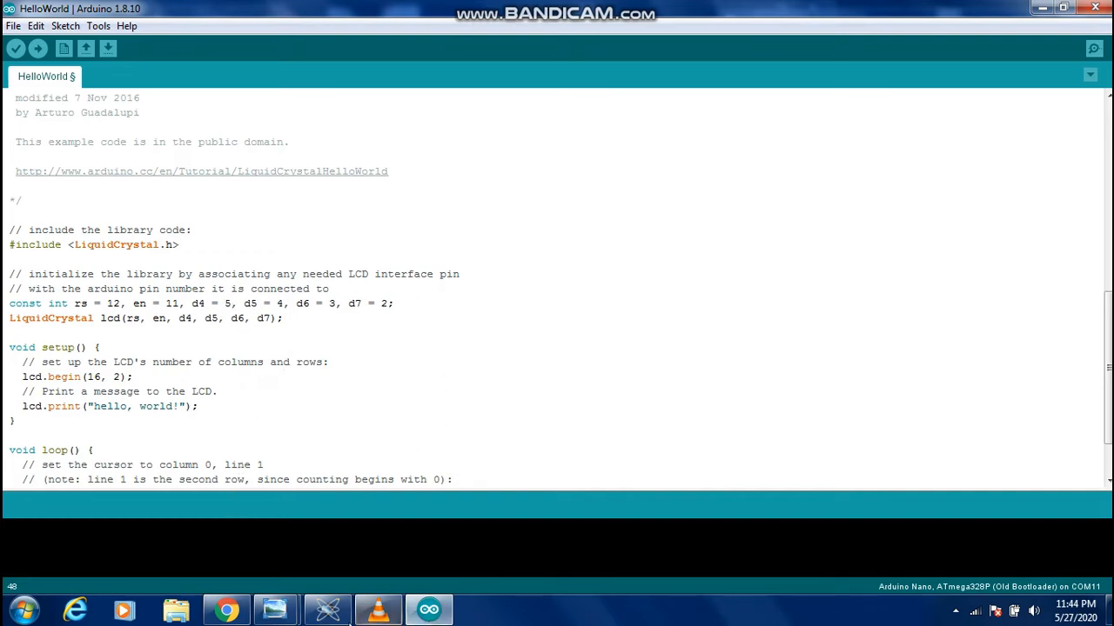
Compare the pin constants with the lcd wiring picture, and read the sketch's setup and loop functions
left_click(275, 611)
left_click(376, 532)
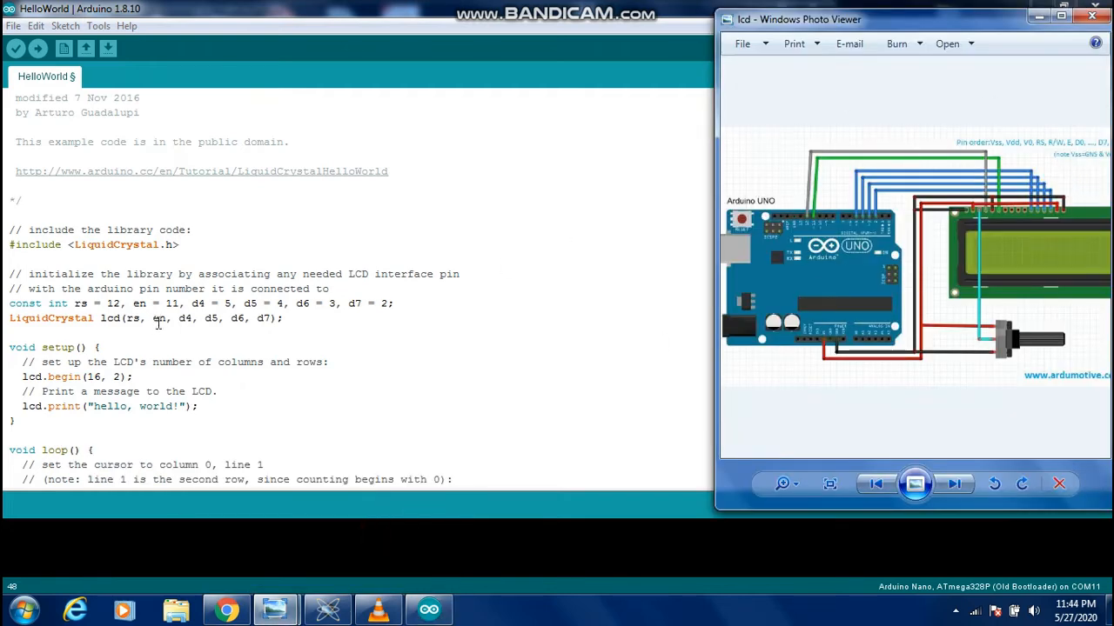
left_click(206, 430)
scroll(83, 319, "down", 2)
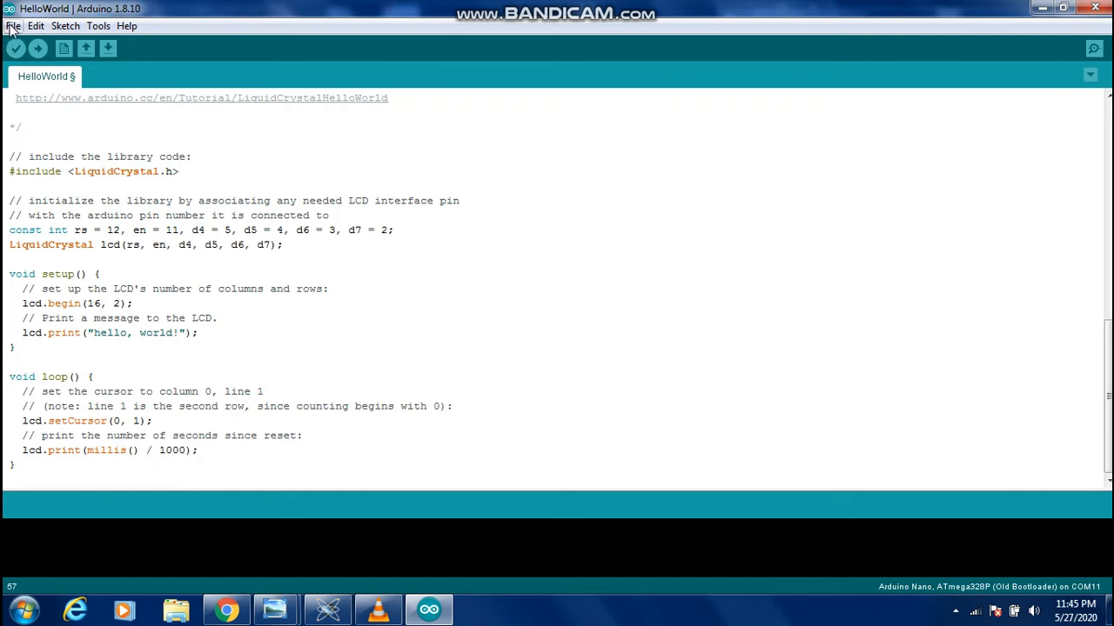
Set the Arduino IDE preferences to show verbose output during both compilation and upload
left_click(13, 27)
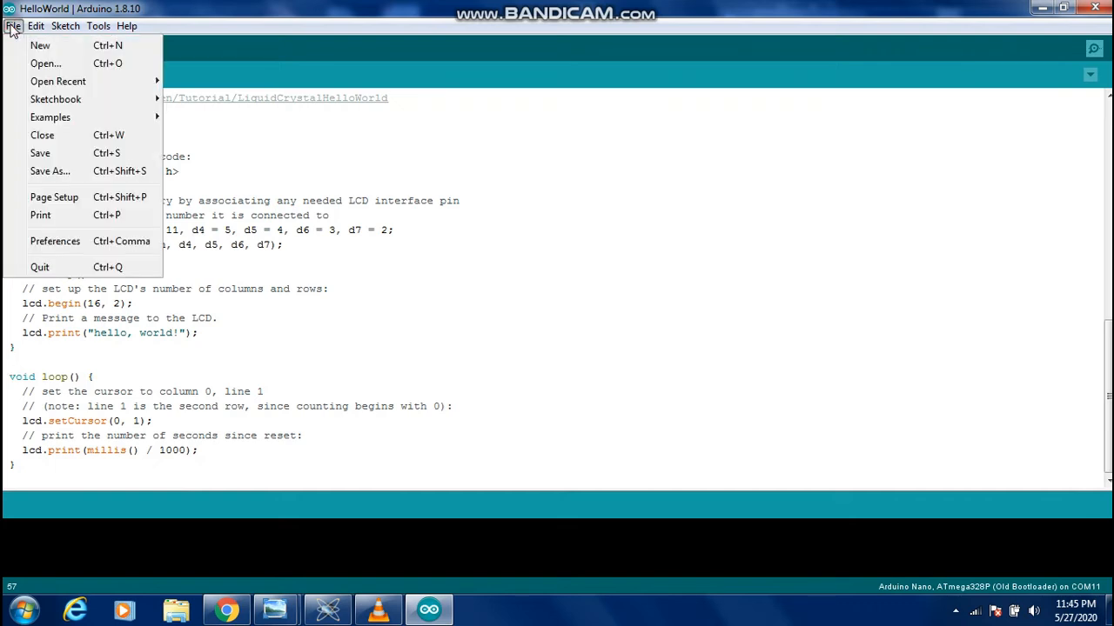
left_click(52, 244)
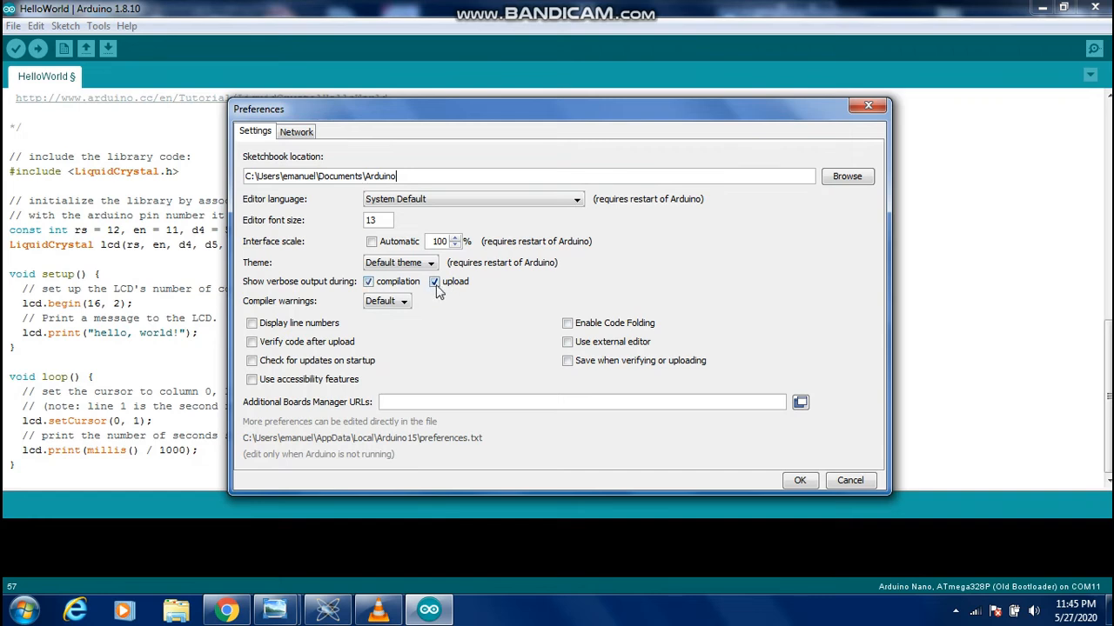
left_click(385, 284)
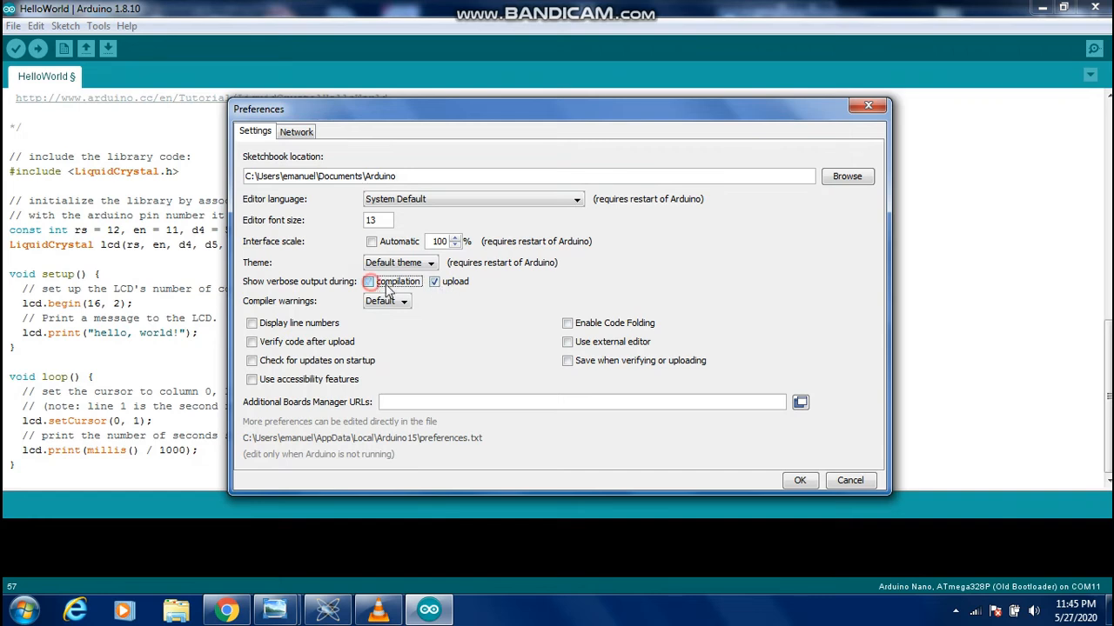
left_click(434, 284)
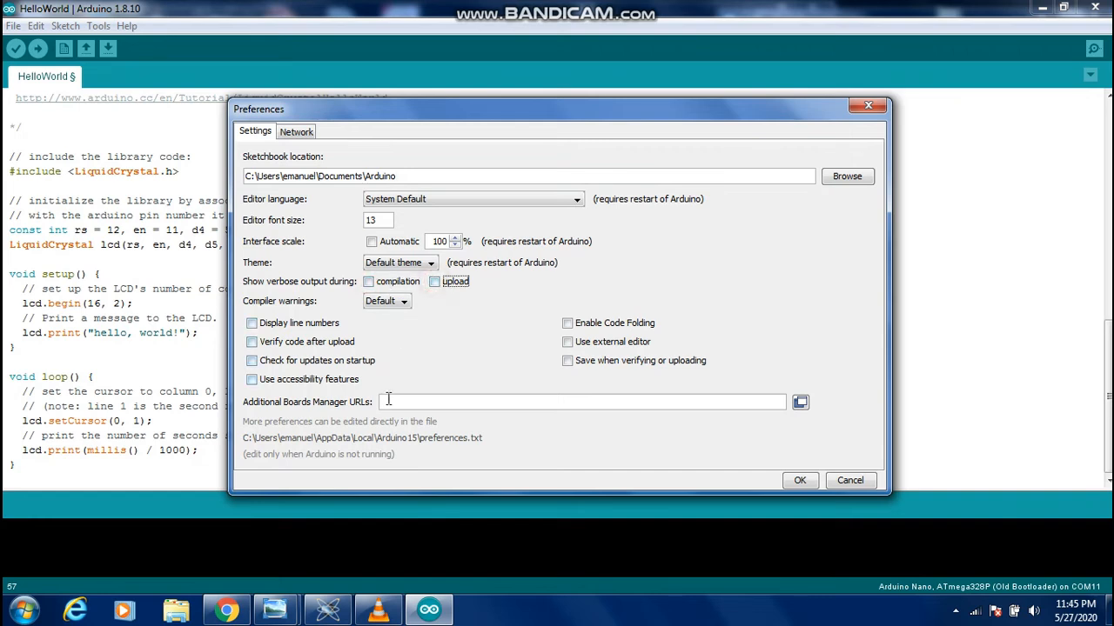
left_click(369, 282)
left_click(434, 282)
left_click(796, 481)
Compile the sketch, enlarge the build output, and copy the full quoted path of HelloWorld.ino.hex from it
left_click(16, 50)
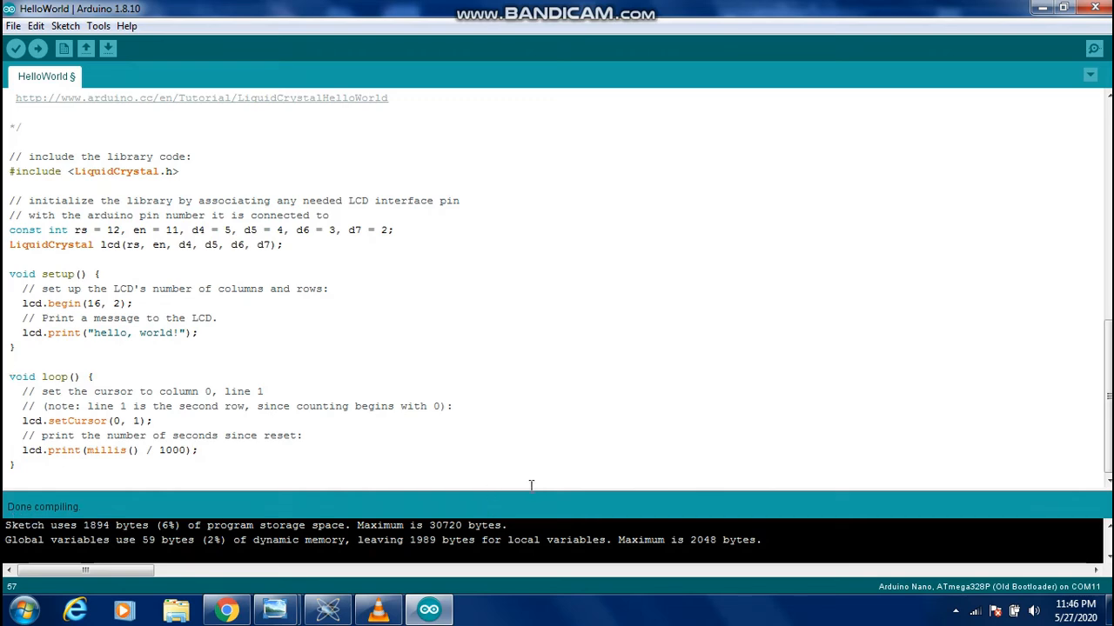
left_click_drag(530, 489, 529, 320)
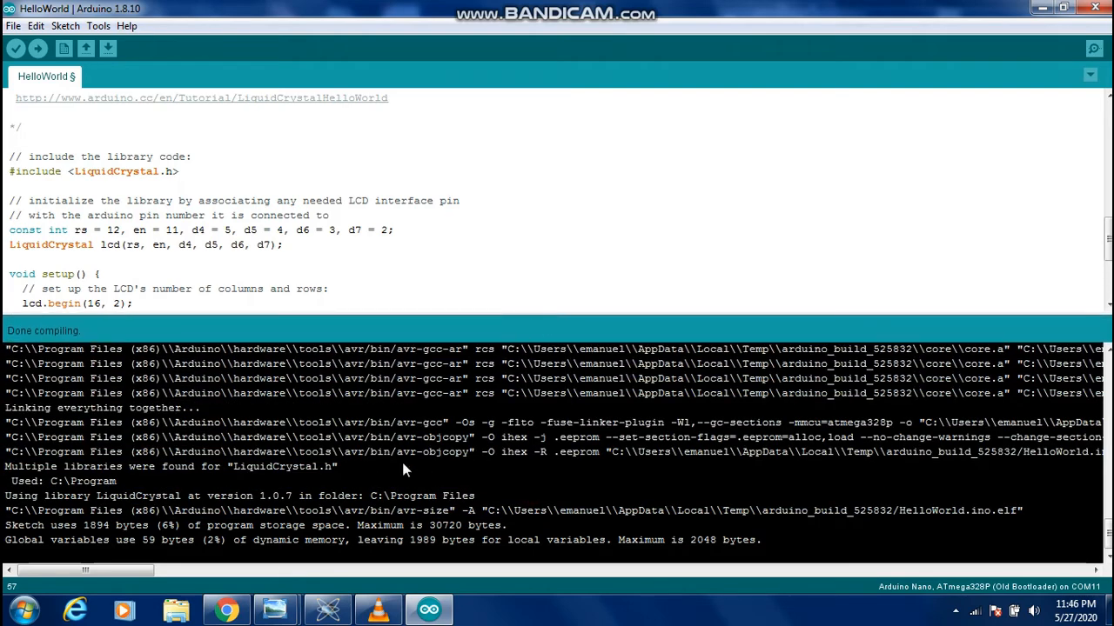
left_click_drag(133, 569, 234, 571)
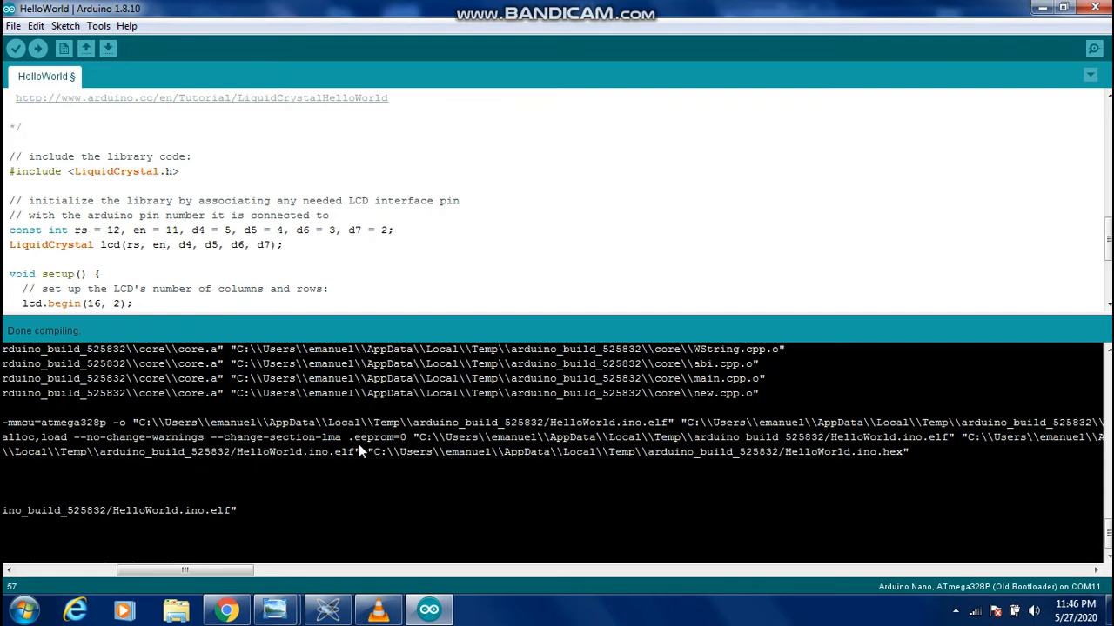
left_click_drag(366, 456, 849, 454)
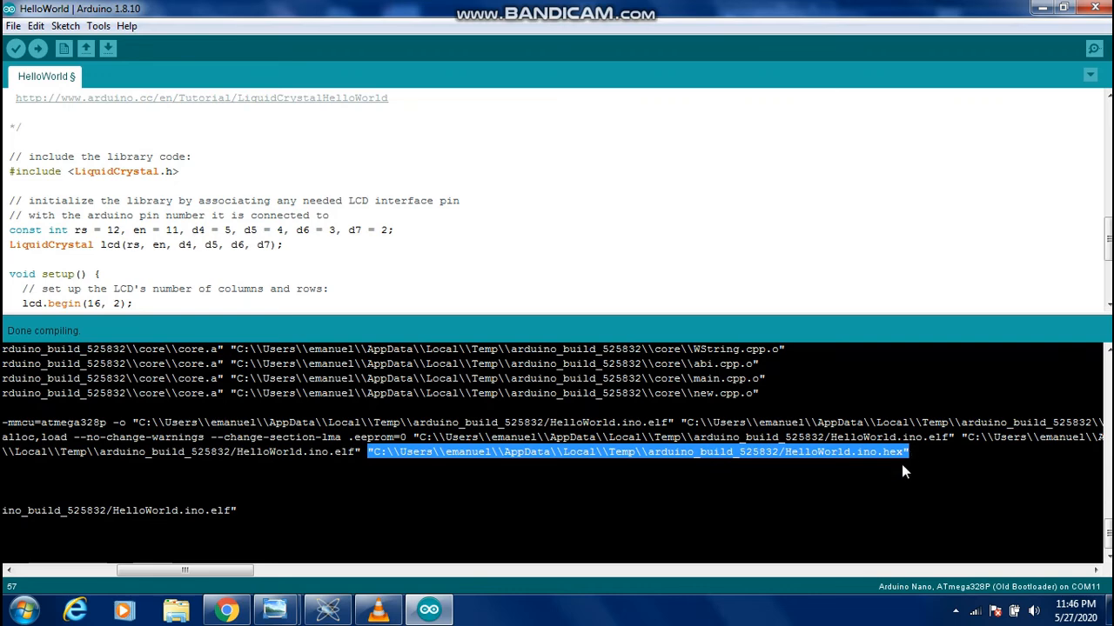
Switch to Proteus, set the copied hex path as the Arduino Uno's program file, and run and stop a test simulation
left_click(328, 609)
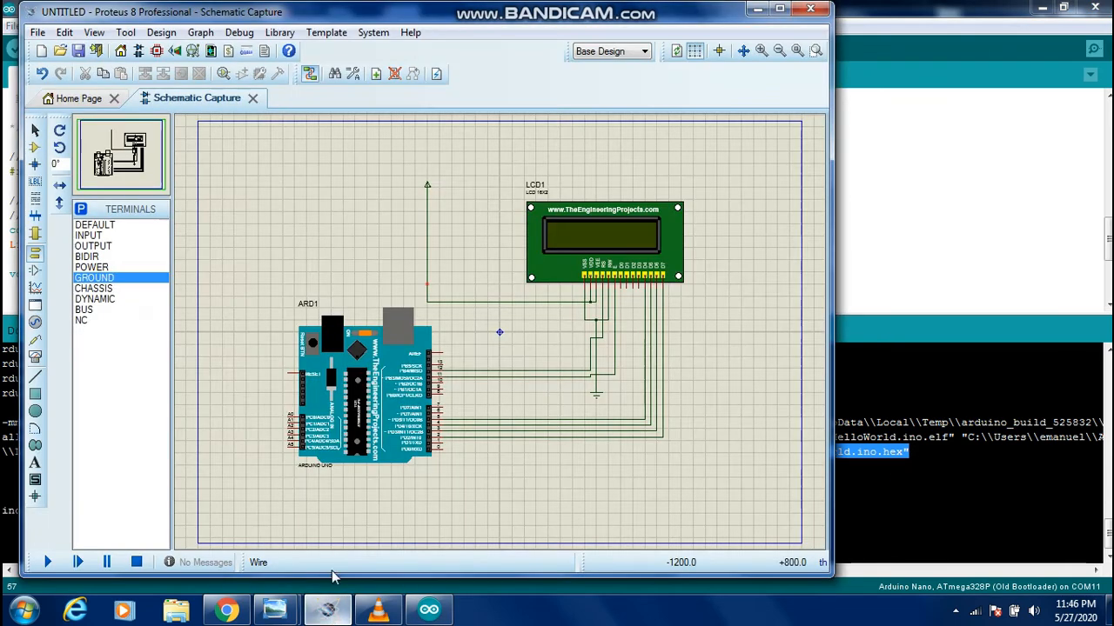
double_click(364, 401)
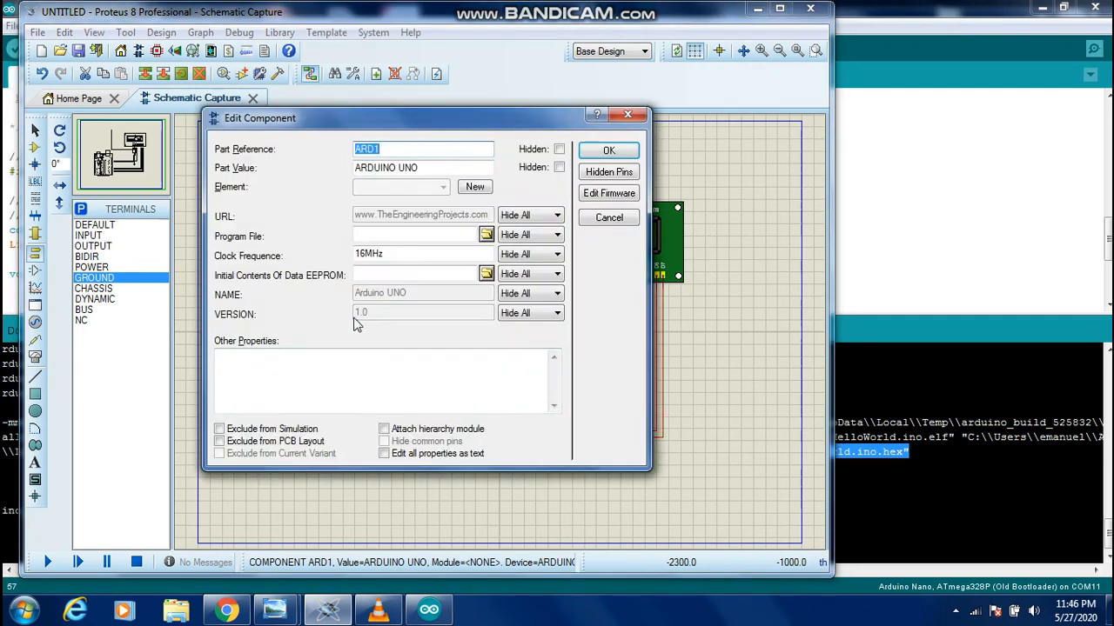
left_click(366, 235)
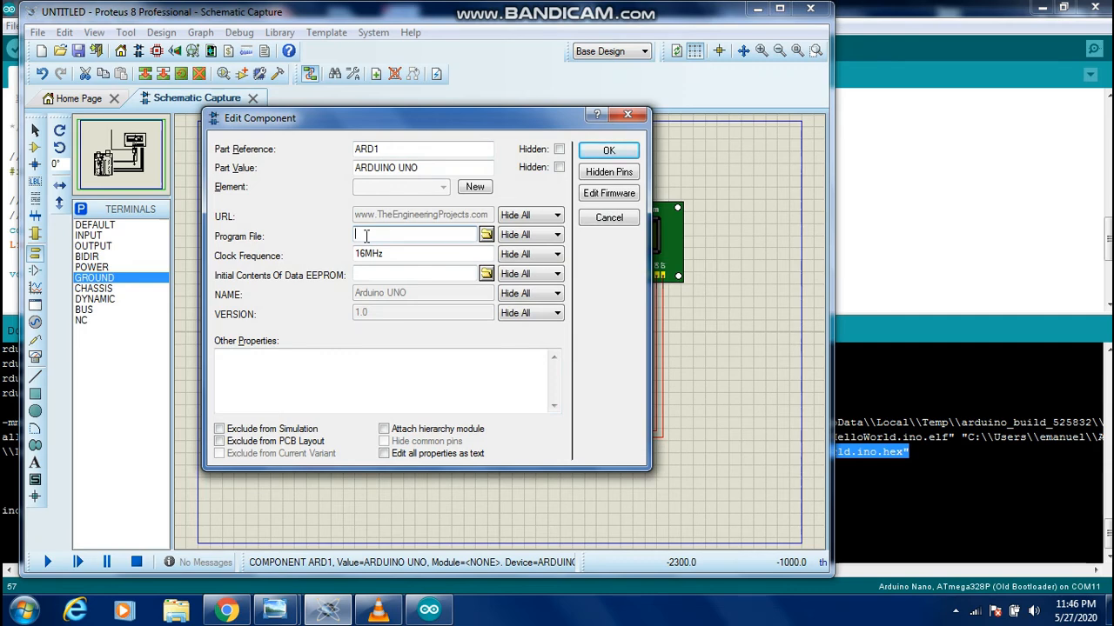
key("ctrl+v")
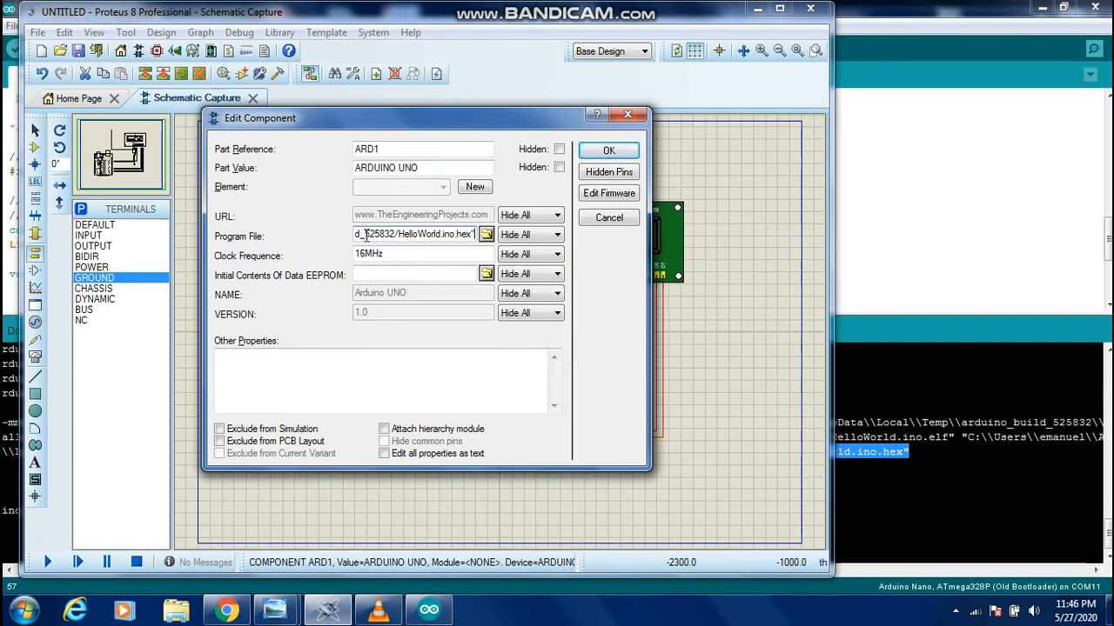
left_click(606, 152)
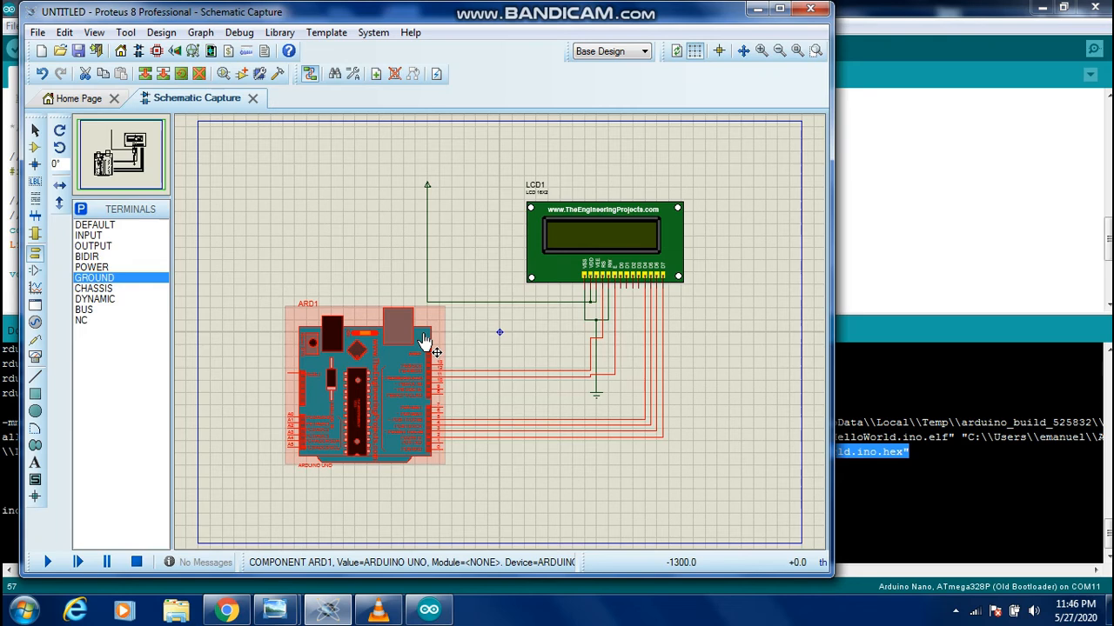
left_click(48, 564)
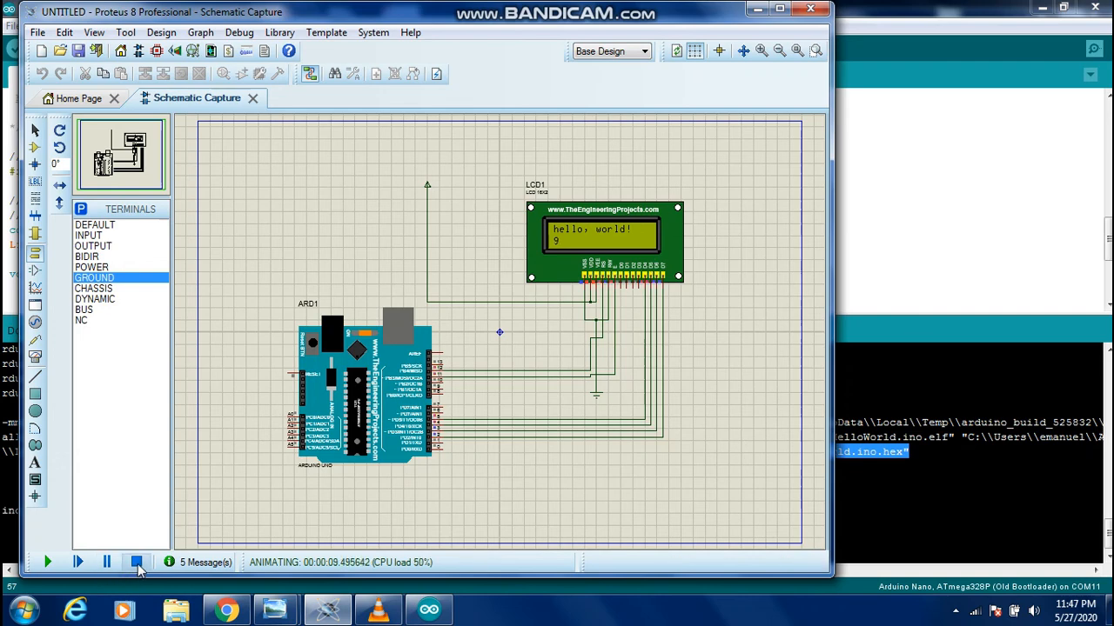
left_click(137, 564)
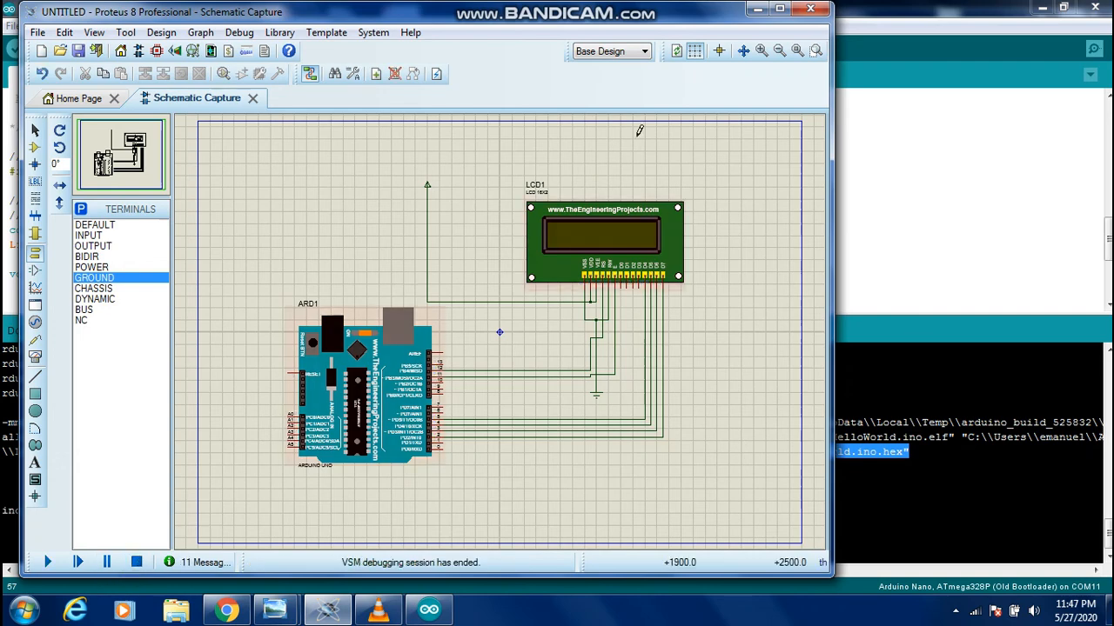
Return to the Arduino IDE, shrink the build output, and replace the printed LCD message in setup with "Electronic Guy"
left_click(848, 87)
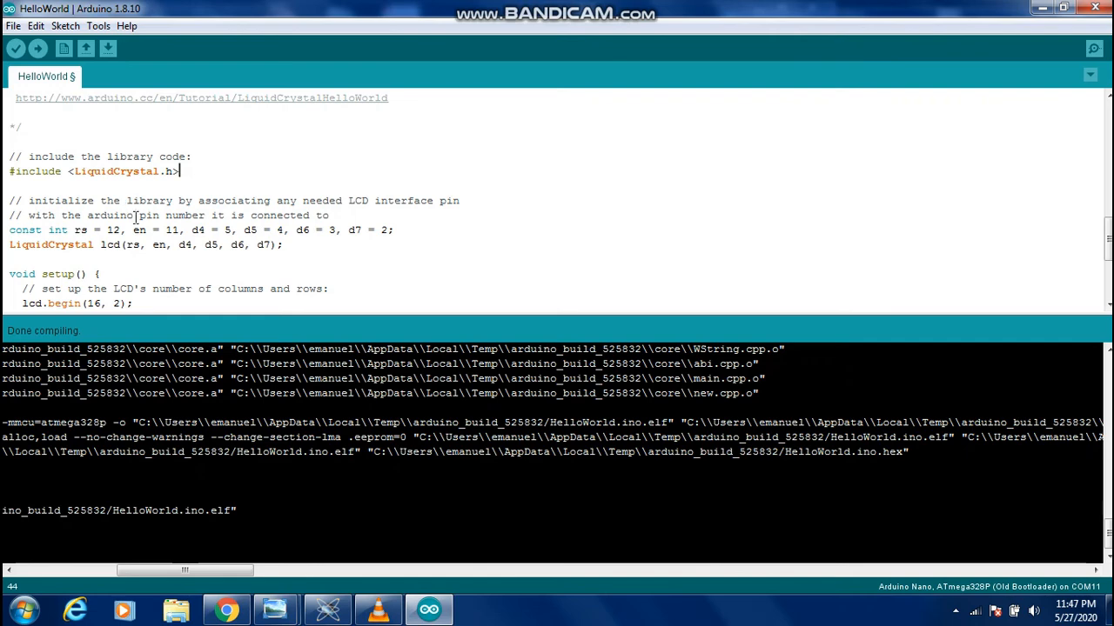
left_click_drag(375, 313, 378, 485)
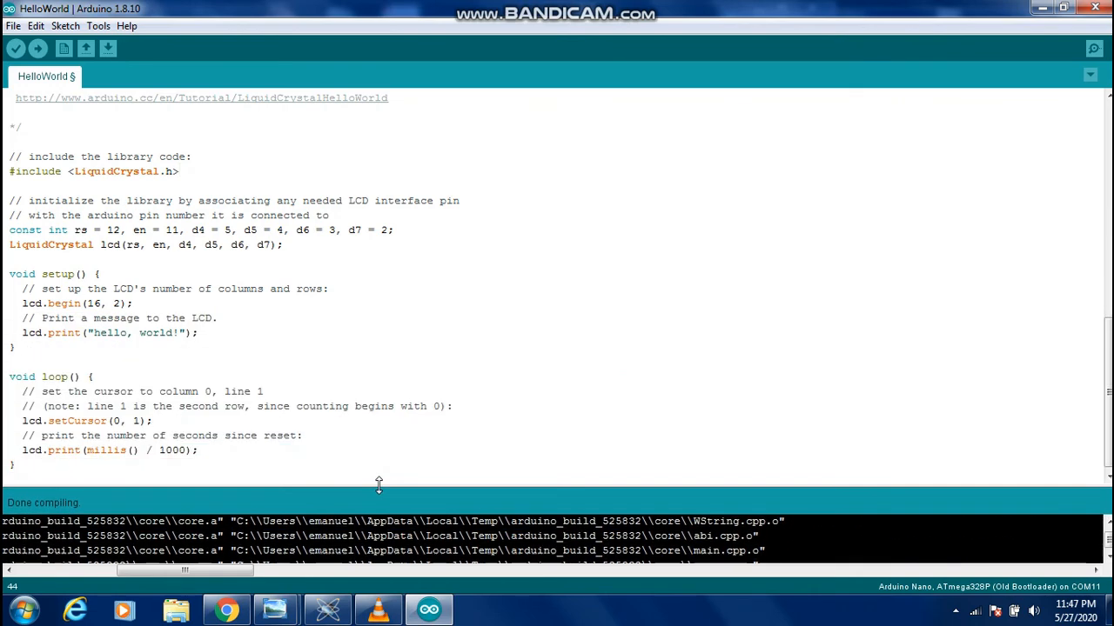
left_click(93, 333)
left_click_drag(93, 333, 180, 336)
key("BackSpace")
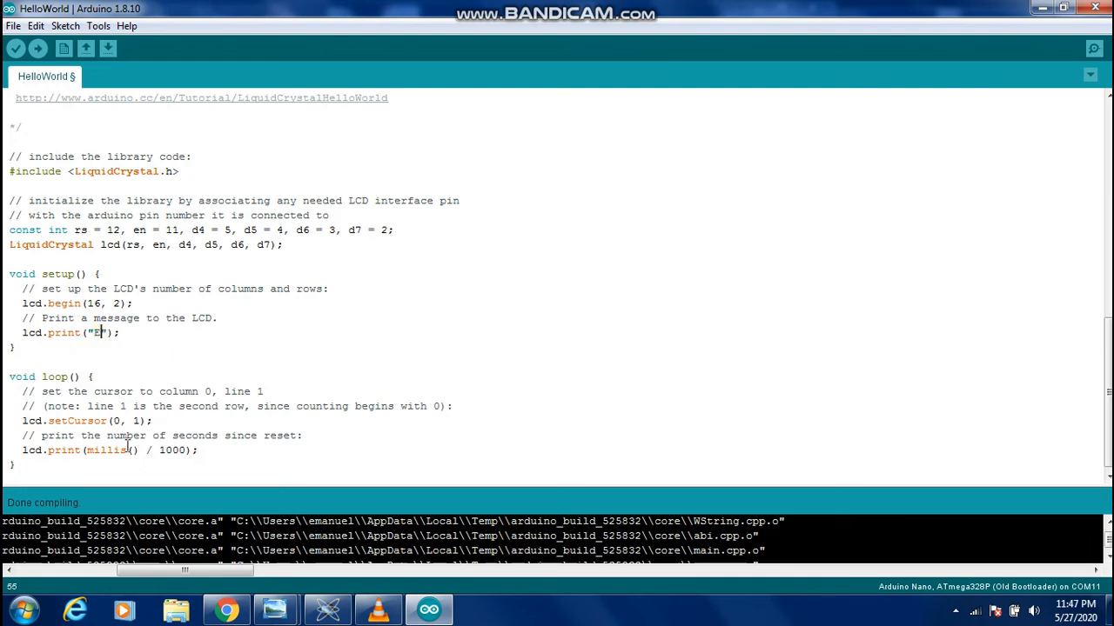
type("Electronic ")
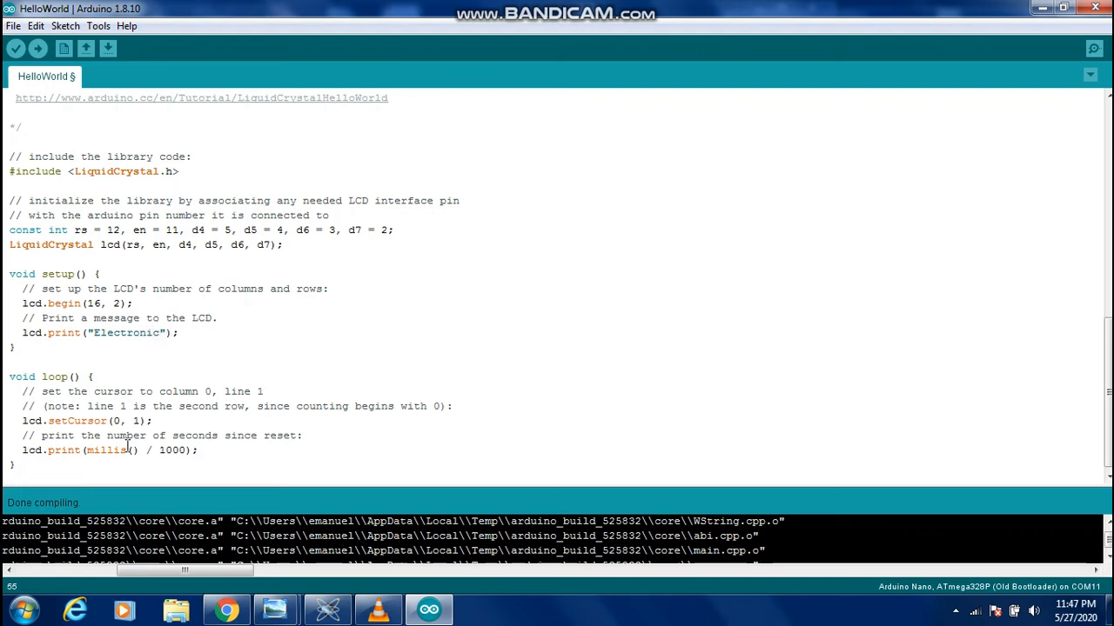
type("Guy")
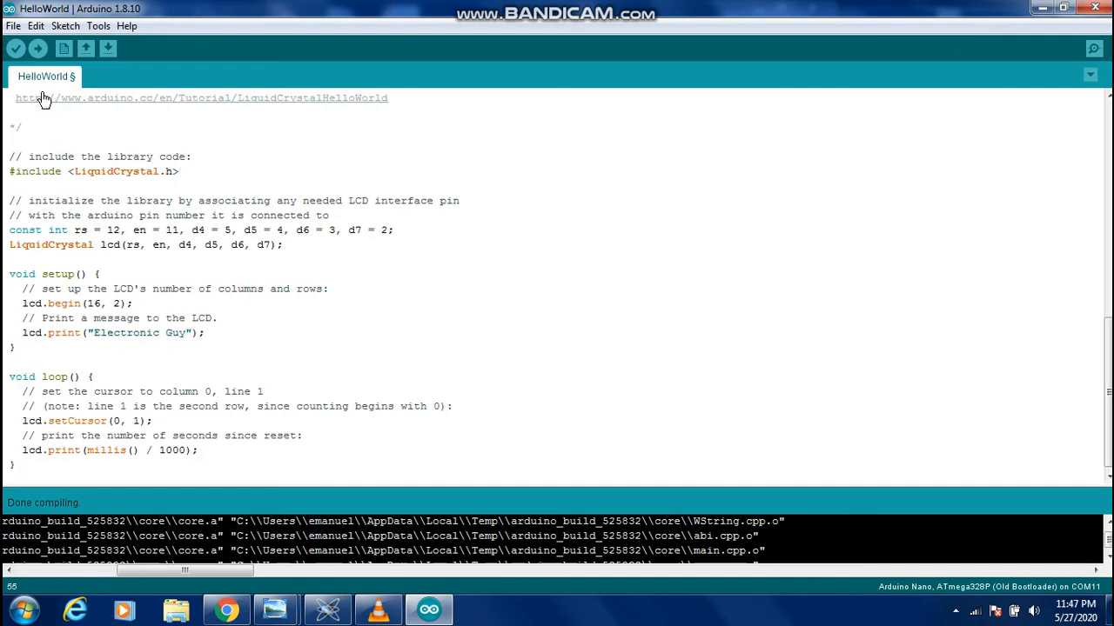
Recompile the edited sketch, minimize the Arduino IDE, and run the circuit simulation in Proteus
left_click(14, 49)
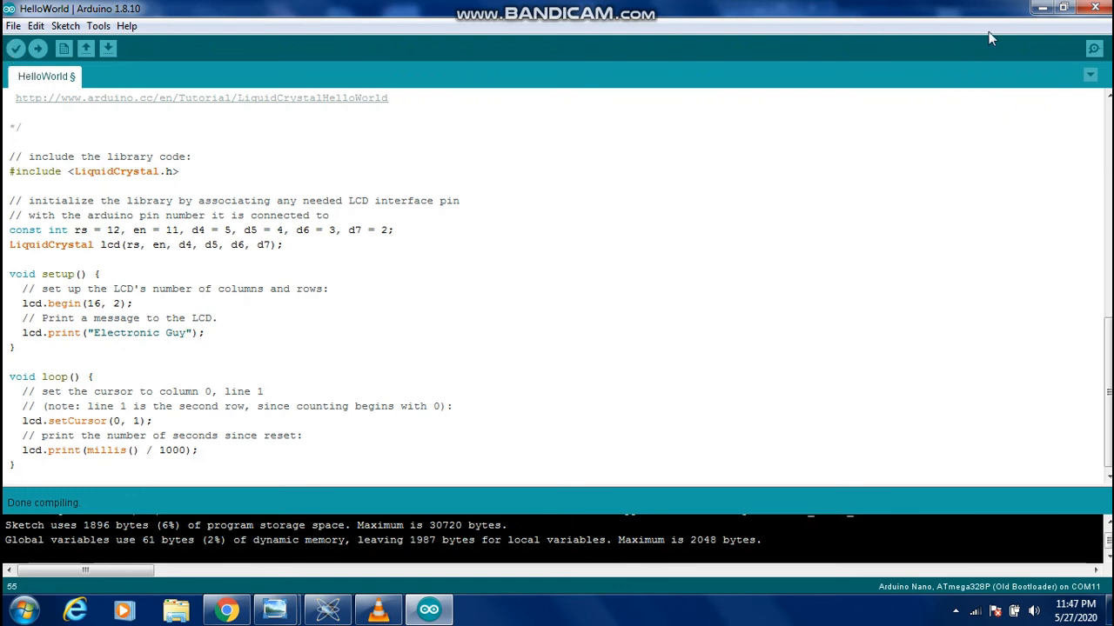
left_click(1042, 8)
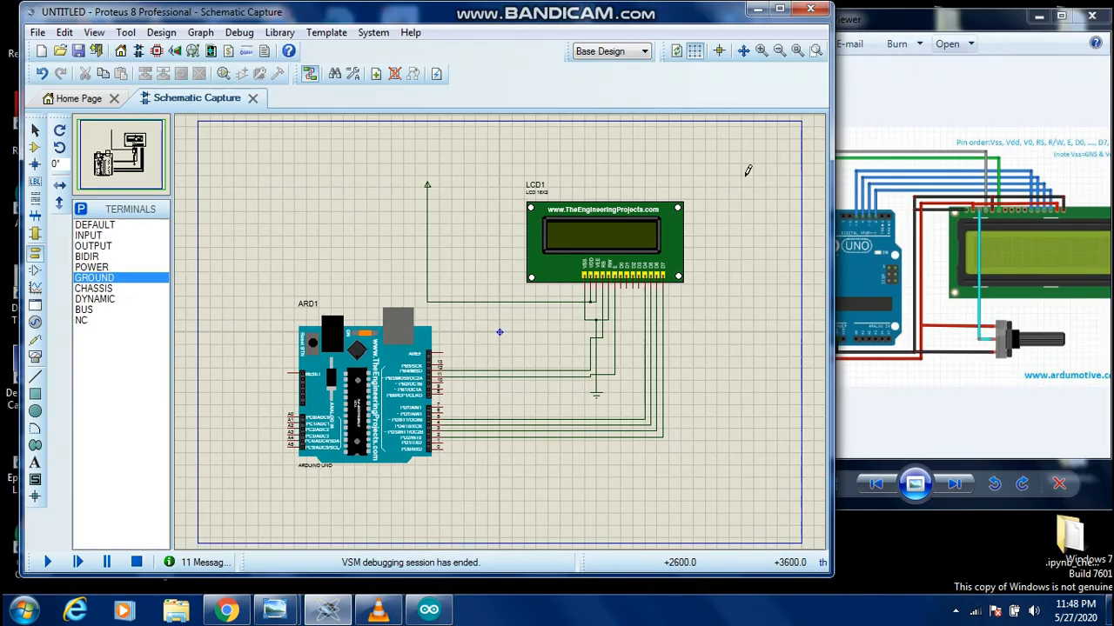
left_click(49, 561)
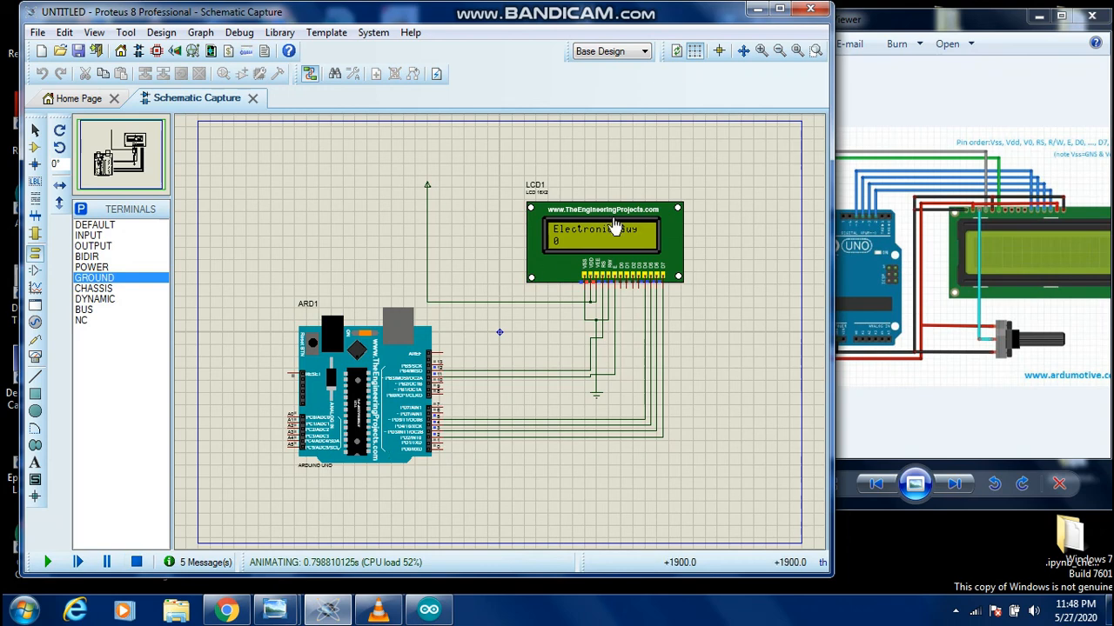